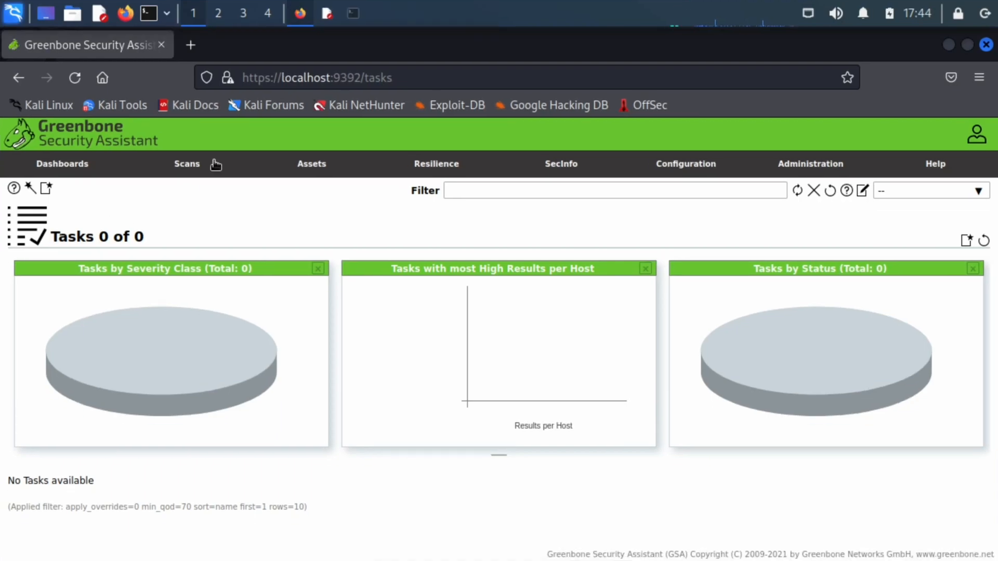
# Open the Task Wizard from the scan tasks page.
pyautogui.moveTo(191, 172)
pyautogui.click(154, 189)
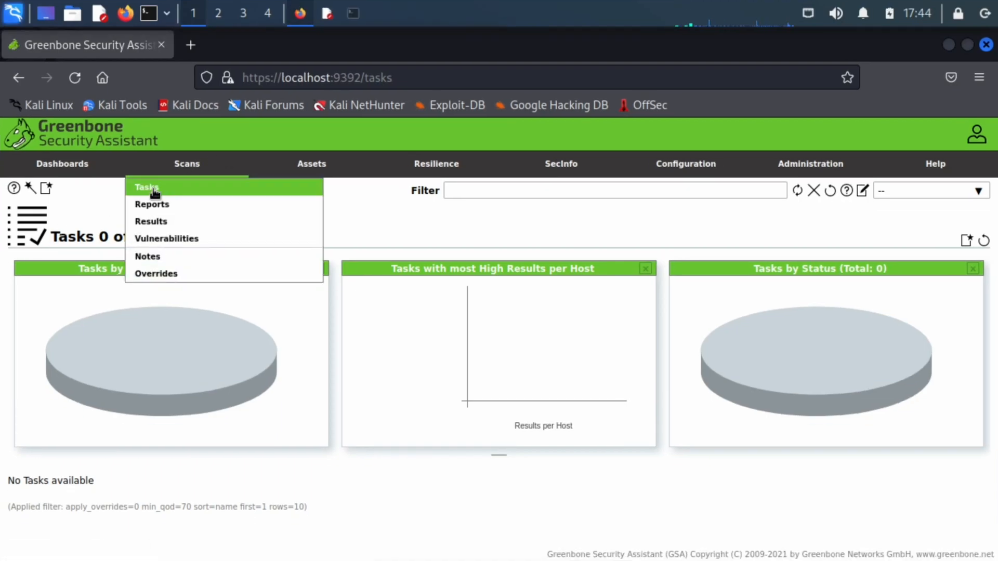
pyautogui.moveTo(29, 189)
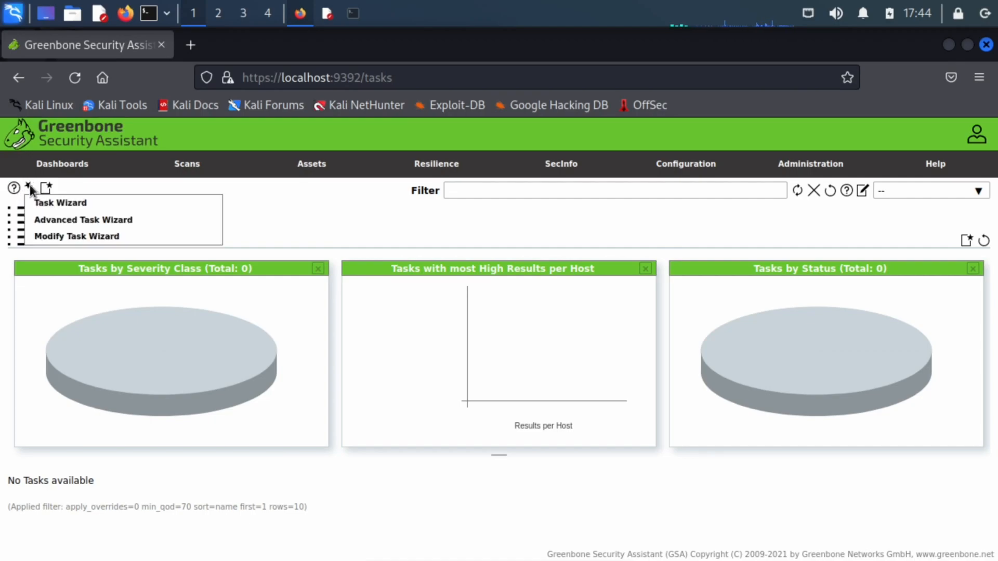
pyautogui.click(33, 203)
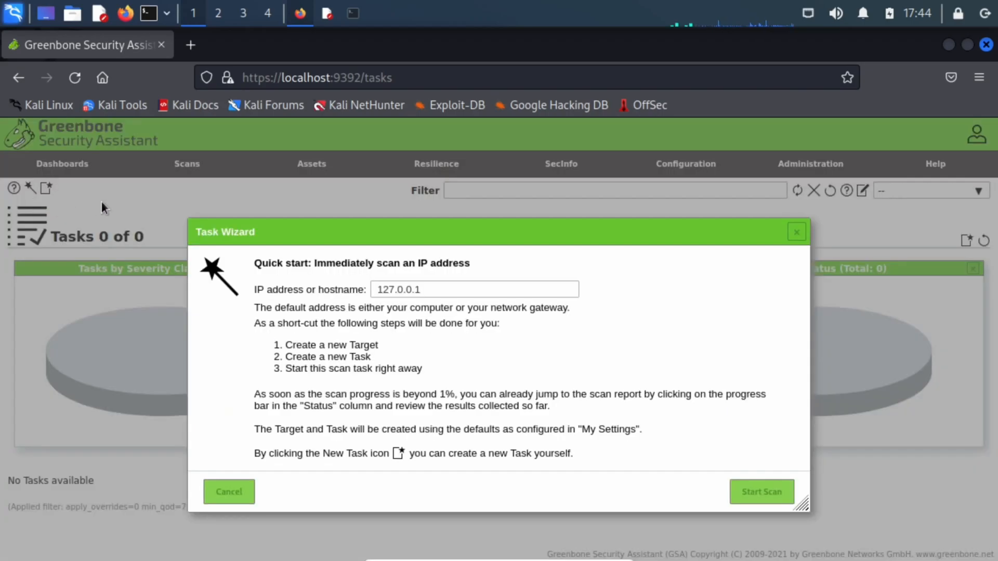
# Set the wizard's target address to 192.168.1.182 and start the immediate scan.
pyautogui.moveTo(445, 290); pyautogui.dragTo(341, 304)
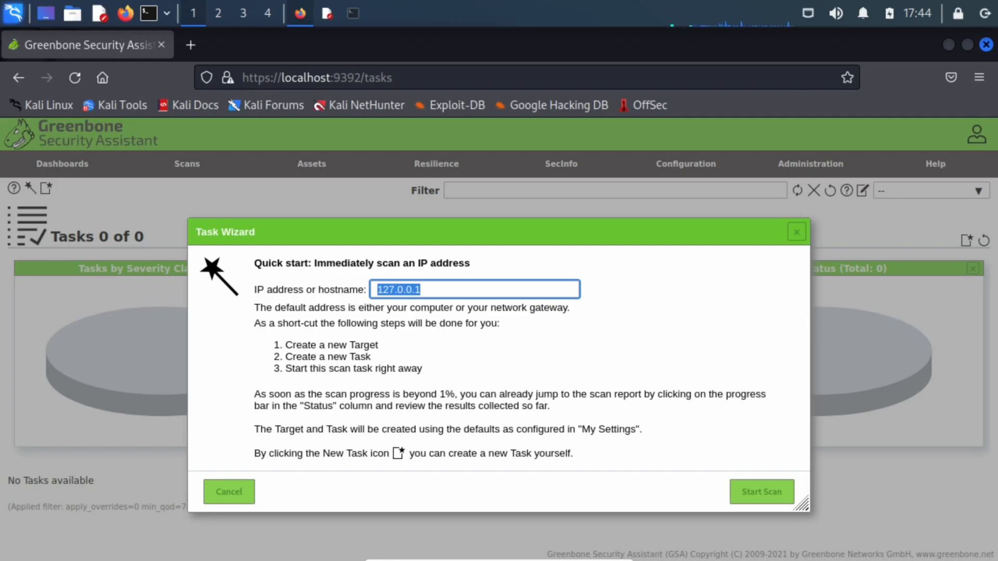
pyautogui.click(445, 285)
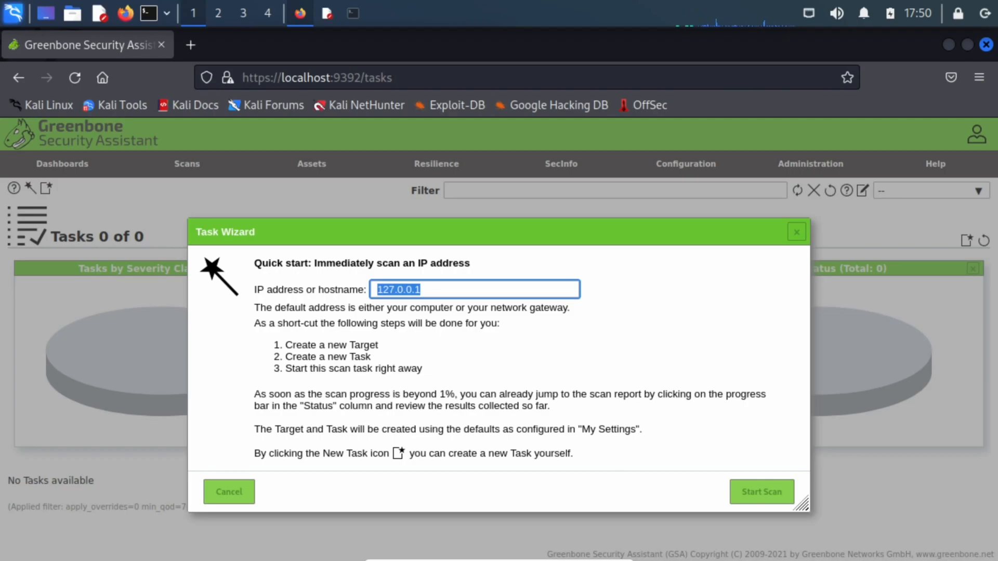
pyautogui.click(452, 286)
pyautogui.hotkey('ctrl', 'a')
pyautogui.write('192.168.1.182')
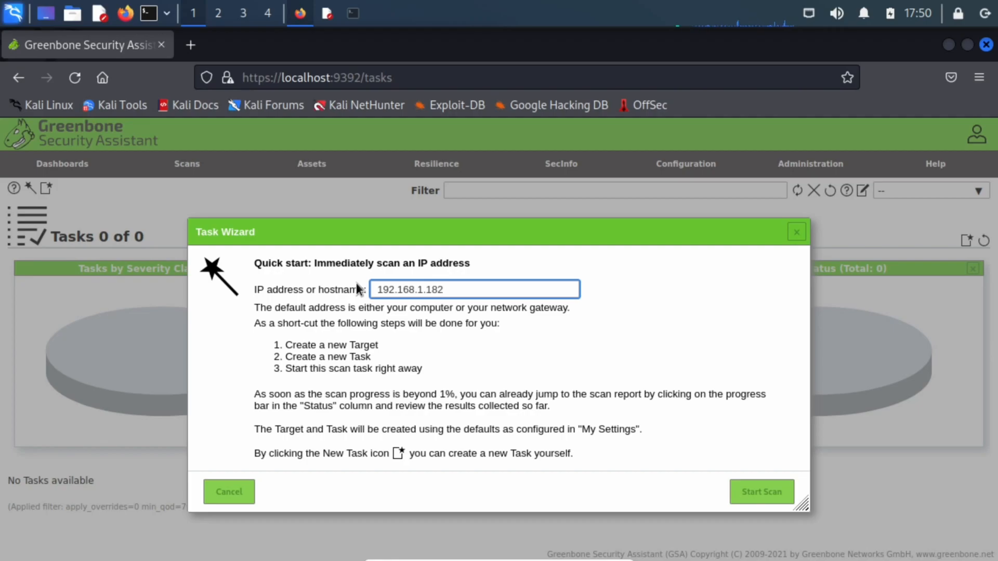
pyautogui.click(760, 492)
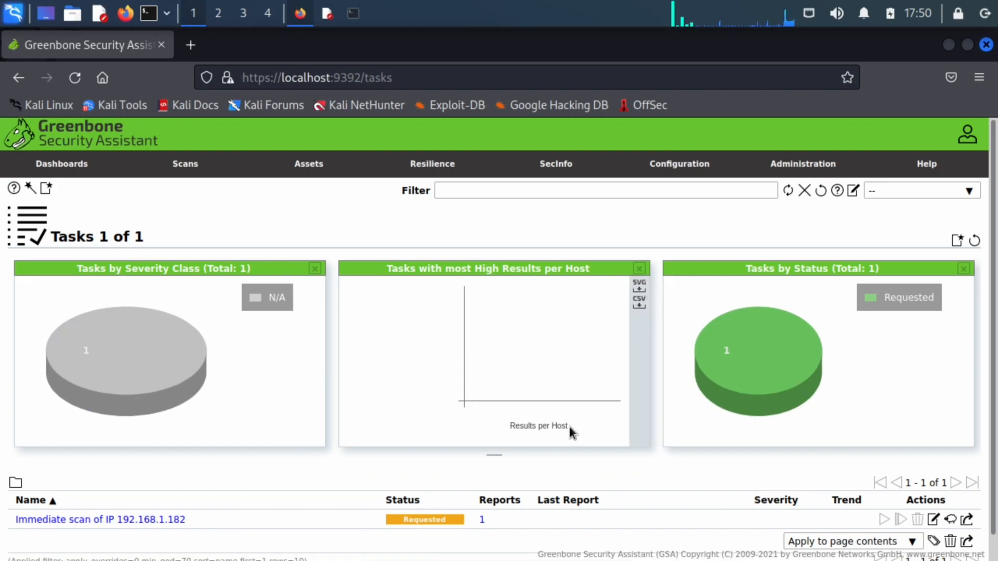
# Expand the details of the new scan task, skim through them and collapse them again.
pyautogui.scroll(-1, 570, 430)
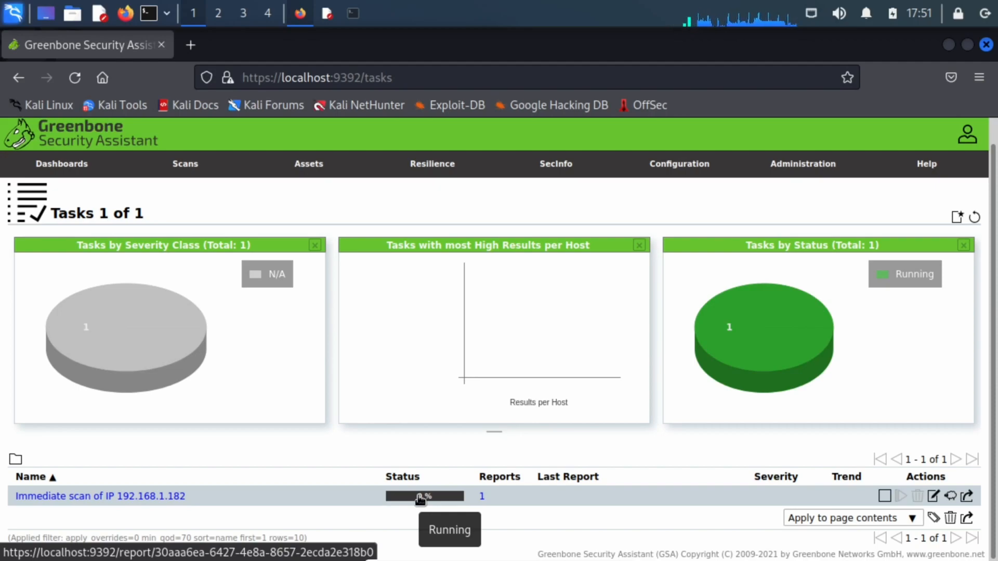
pyautogui.click(69, 503)
pyautogui.scroll(-3, 332, 413)
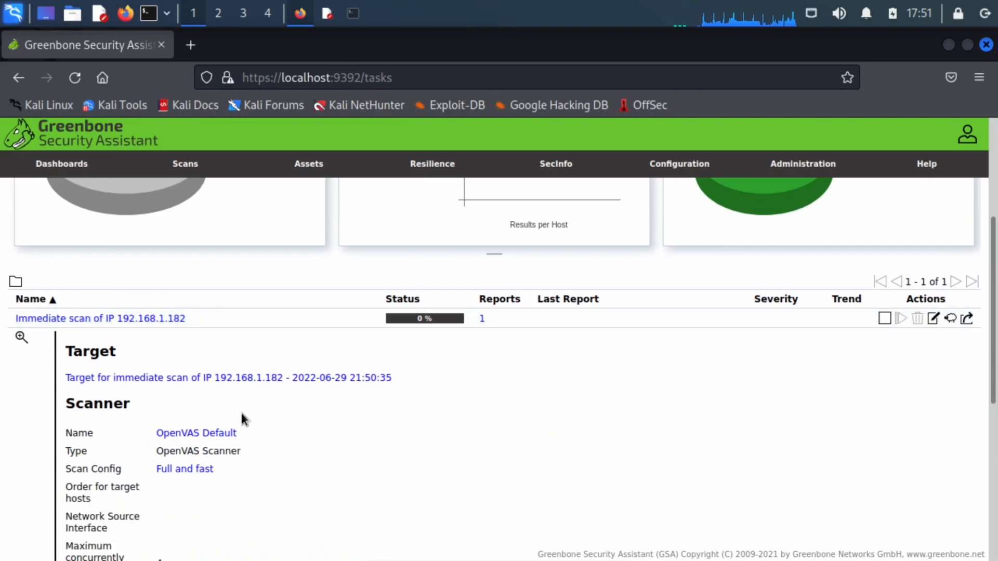
pyautogui.scroll(-5, 251, 452)
pyautogui.scroll(-1, 252, 452)
pyautogui.scroll(5, 252, 451)
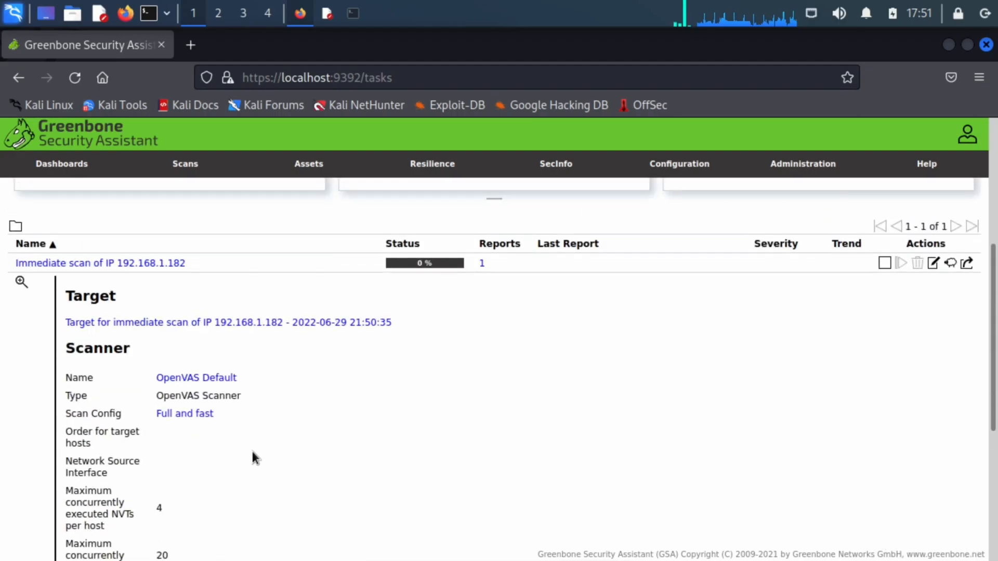
pyautogui.click(128, 259)
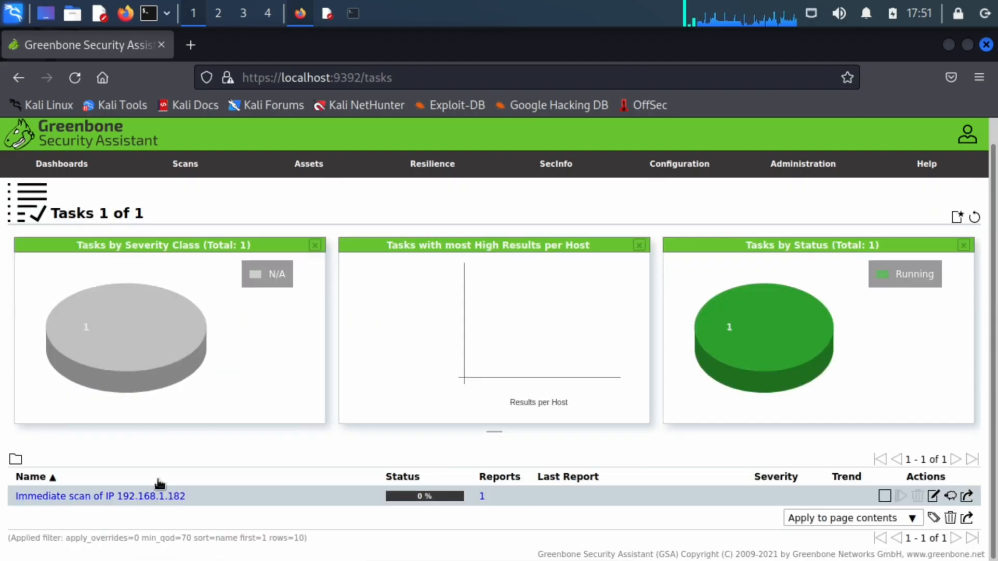
# Expand the scan task's details again and examine its target and the scanner's name and type.
pyautogui.click(148, 497)
pyautogui.scroll(-5, 190, 492)
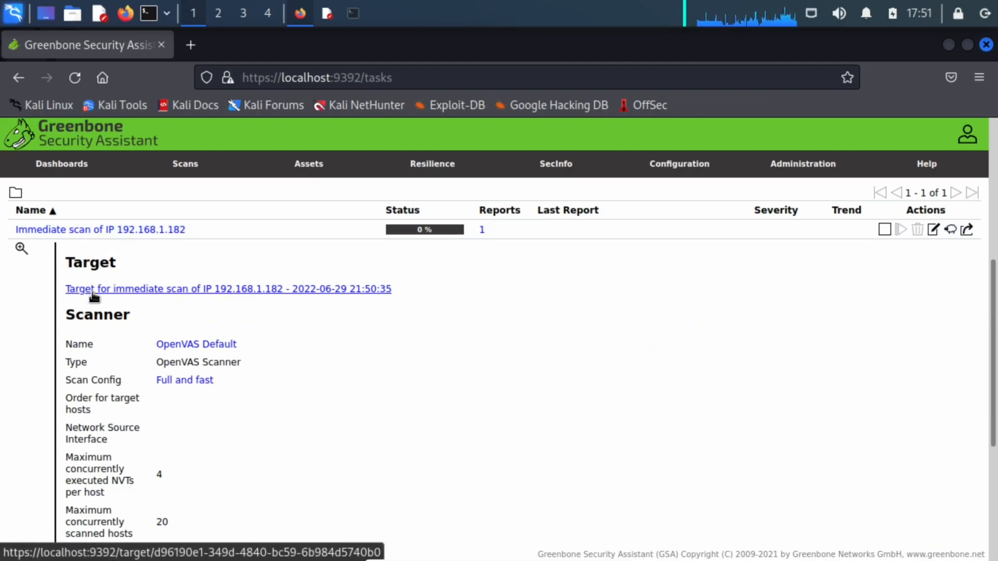
pyautogui.moveTo(66, 315); pyautogui.dragTo(132, 319)
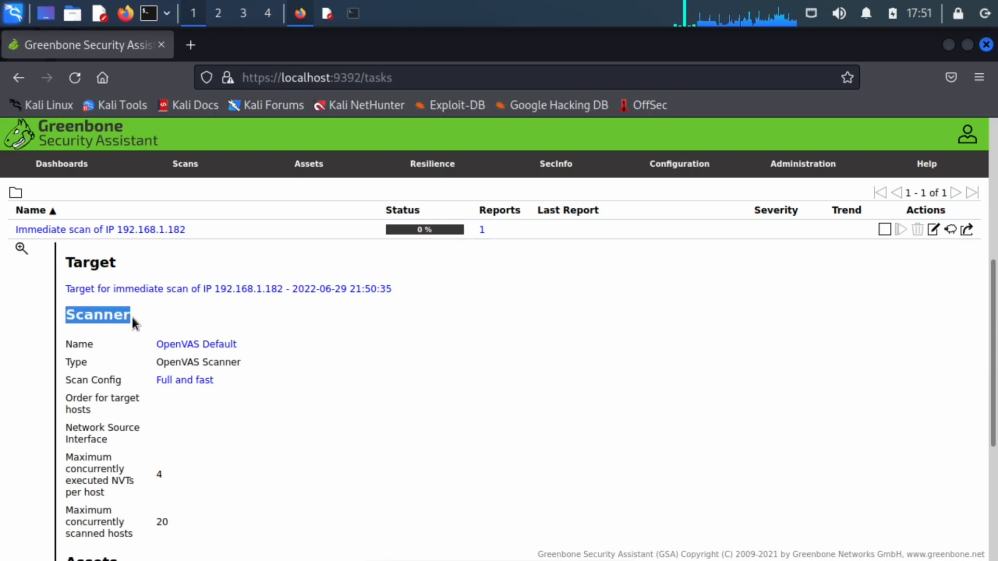
pyautogui.moveTo(266, 341); pyautogui.dragTo(150, 341)
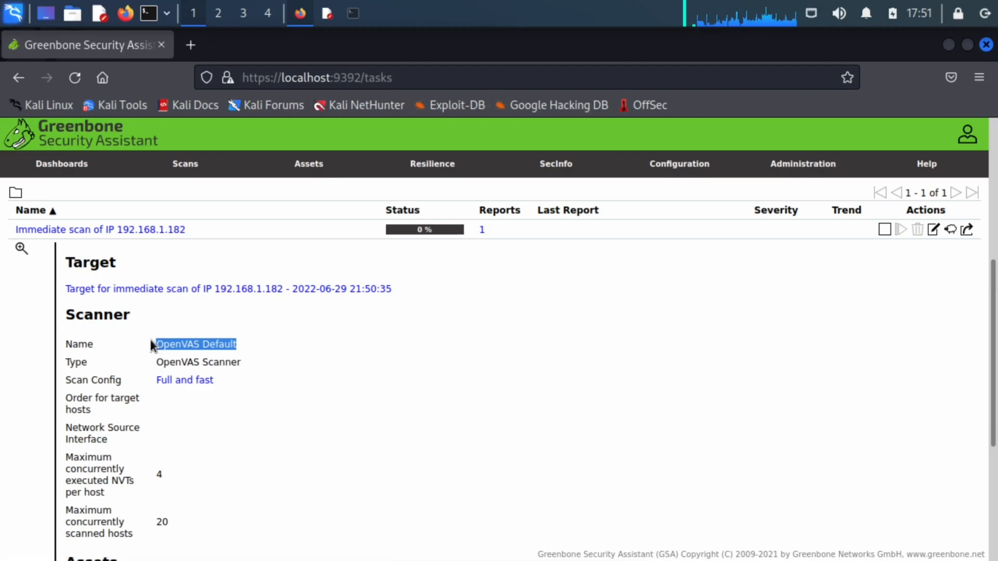
pyautogui.moveTo(255, 370); pyautogui.dragTo(159, 364)
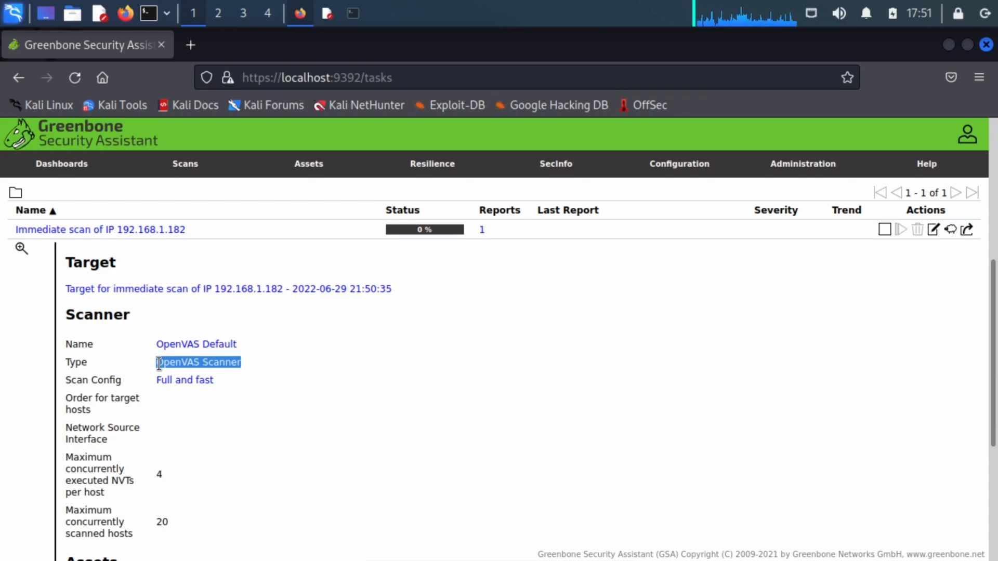
pyautogui.click(241, 393)
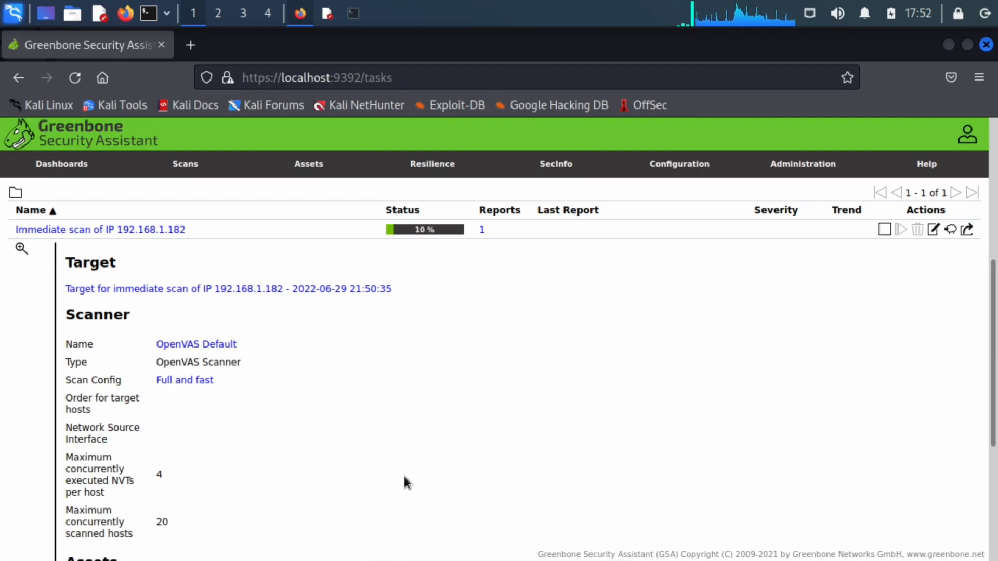
# Review the scanner's network source interface, maximum concurrent NVTs per host and maximum concurrently scanned hosts.
pyautogui.scroll(-3, 369, 477)
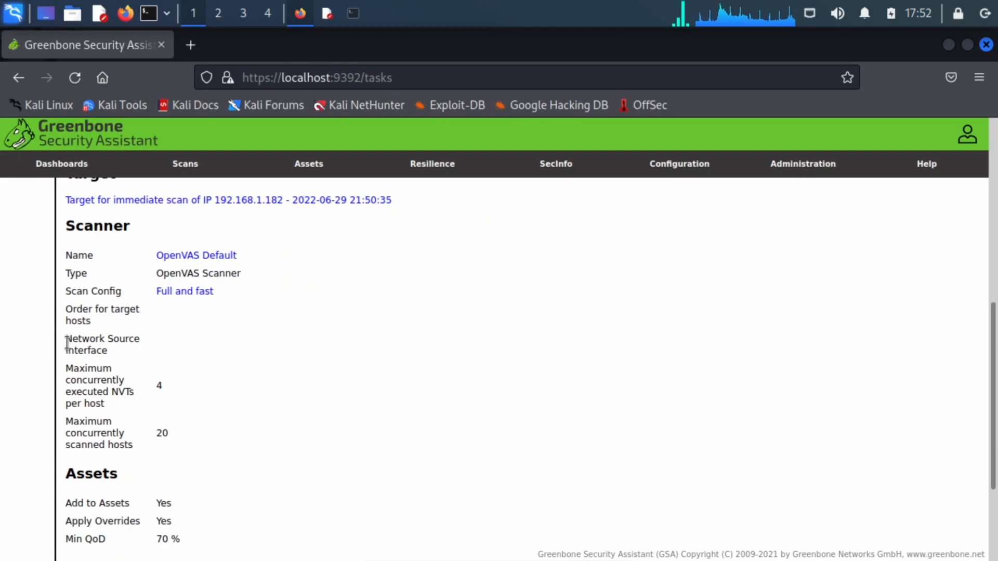
pyautogui.moveTo(66, 343); pyautogui.dragTo(125, 357)
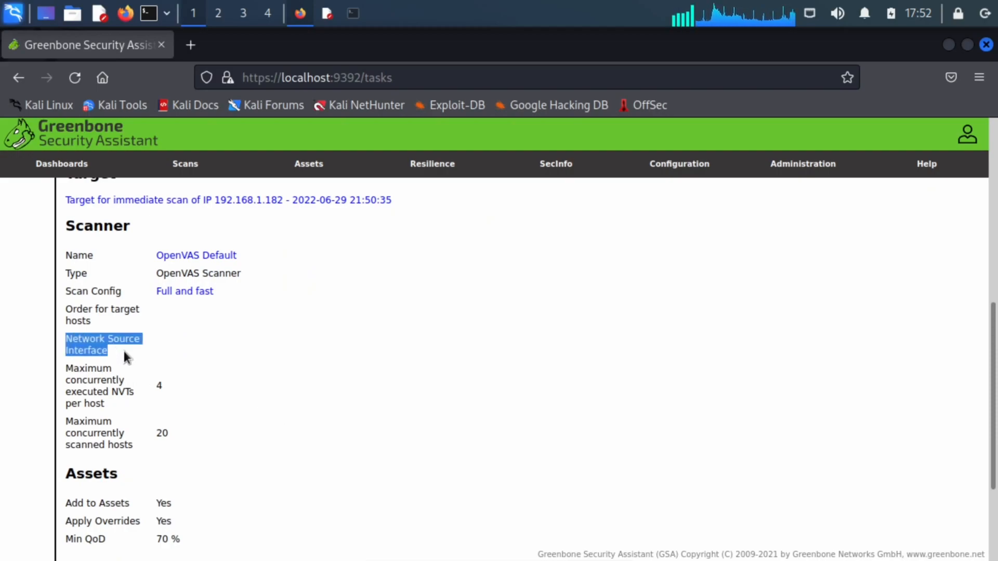
pyautogui.moveTo(66, 370); pyautogui.dragTo(142, 402)
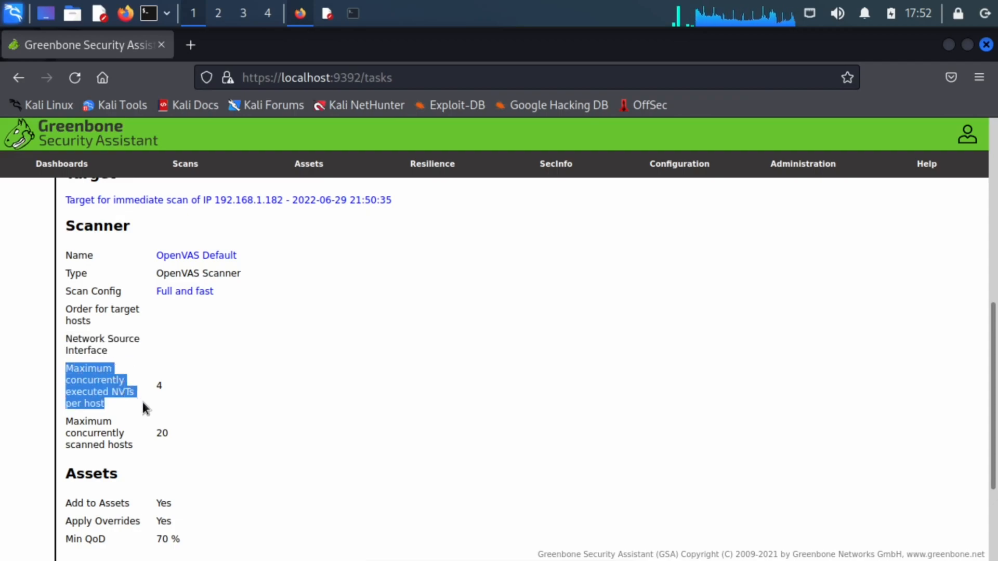
pyautogui.click(174, 387)
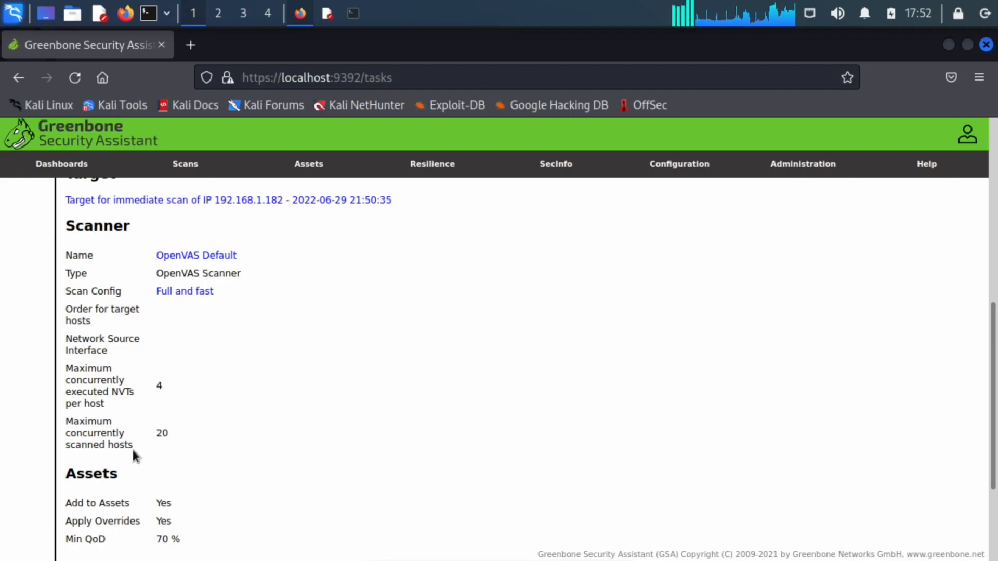
pyautogui.moveTo(133, 445); pyautogui.dragTo(61, 432)
pyautogui.click(174, 437)
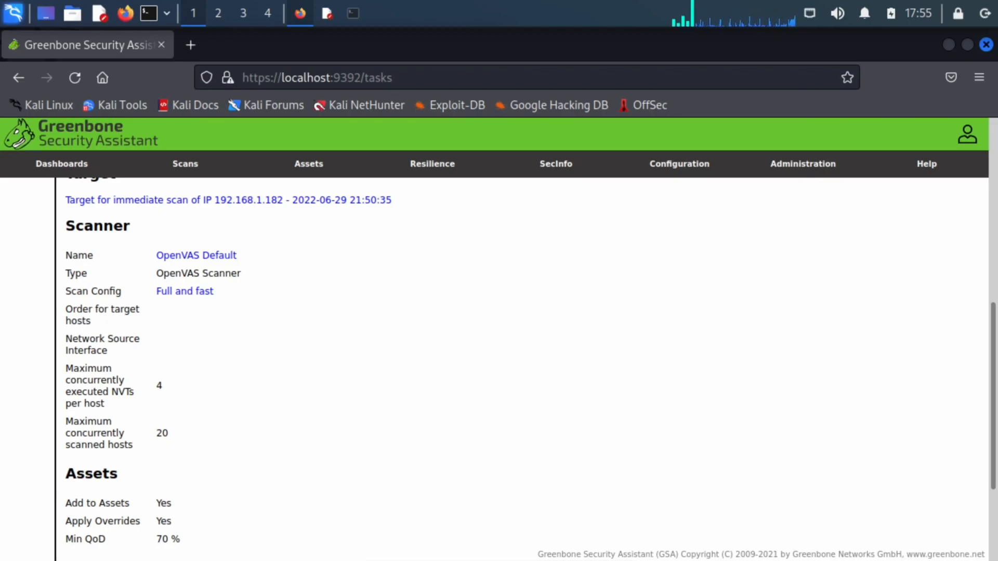
# Review the task's minimum QoD under Assets and its last scan duration and auto delete setting under Scan.
pyautogui.scroll(-3, 386, 443)
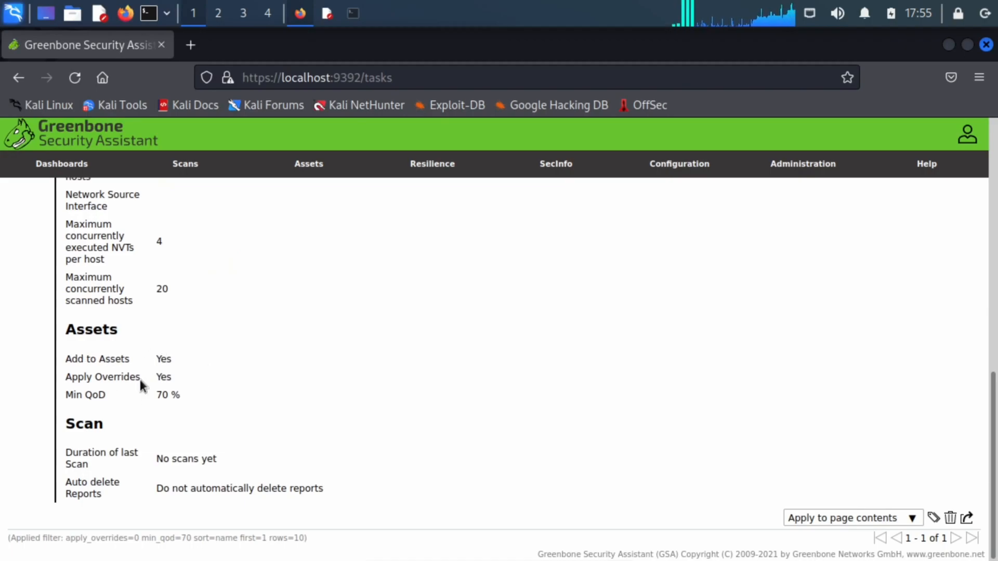
pyautogui.moveTo(60, 394); pyautogui.dragTo(113, 395)
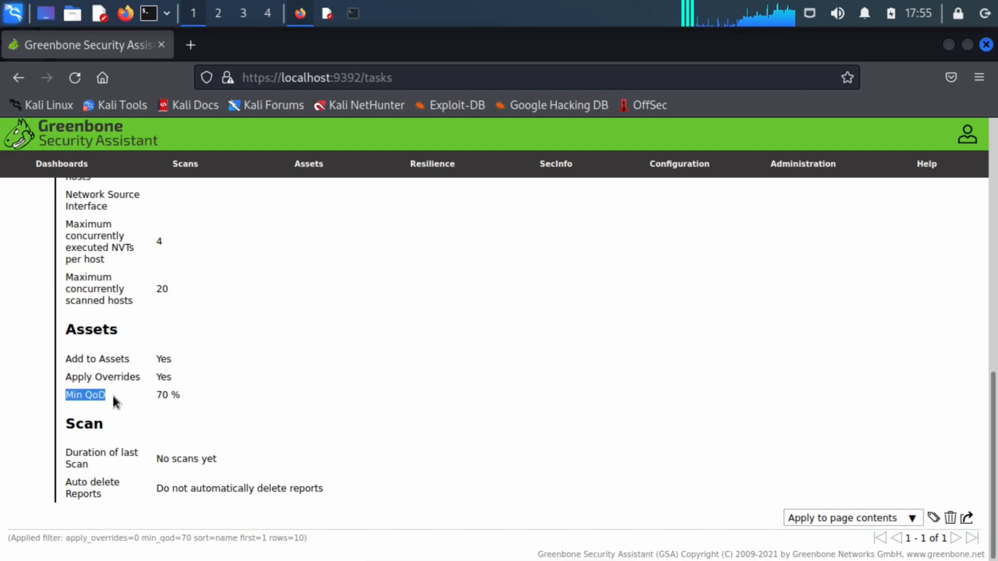
pyautogui.moveTo(198, 395); pyautogui.dragTo(86, 398)
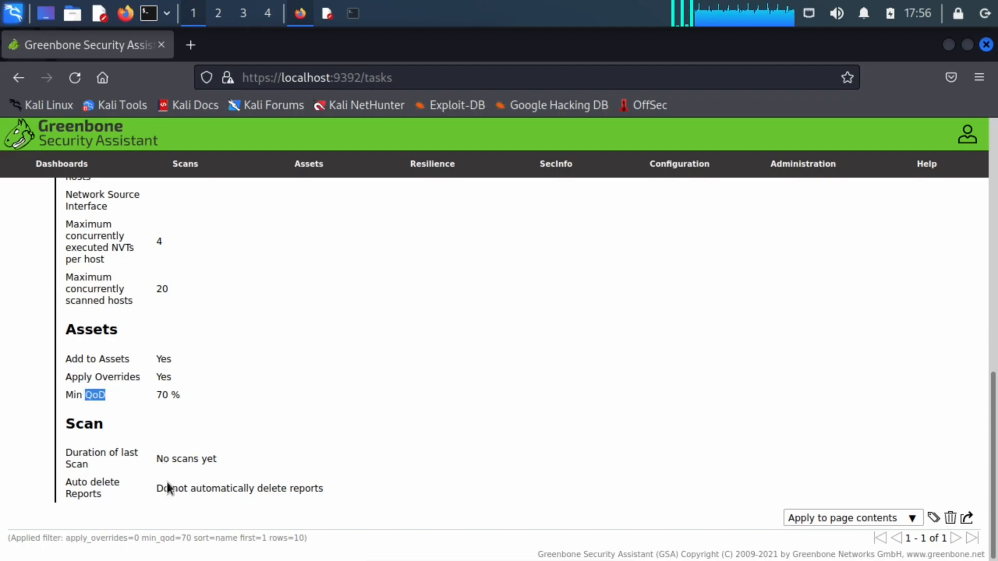
pyautogui.moveTo(156, 460); pyautogui.dragTo(220, 458)
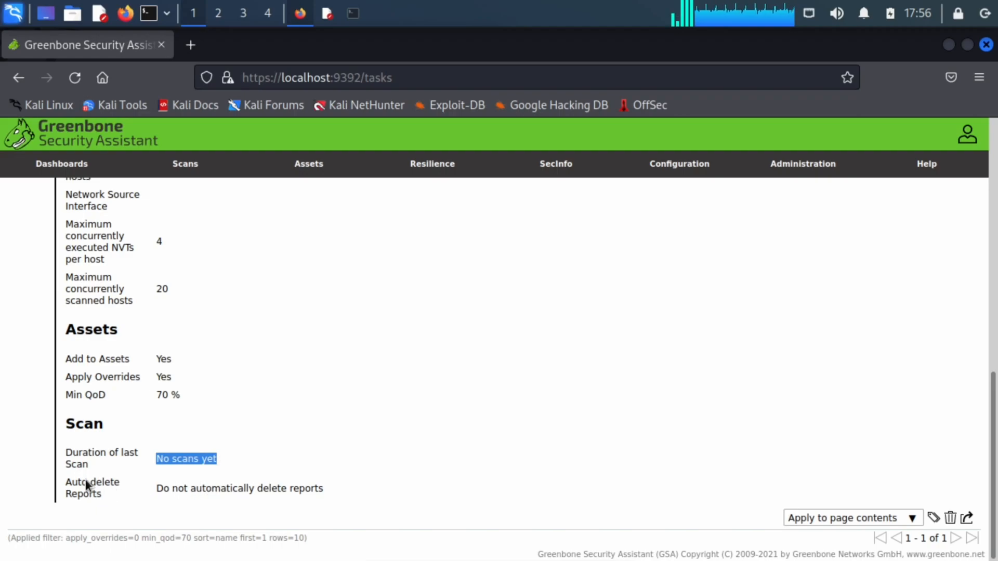
pyautogui.moveTo(66, 482); pyautogui.dragTo(115, 484)
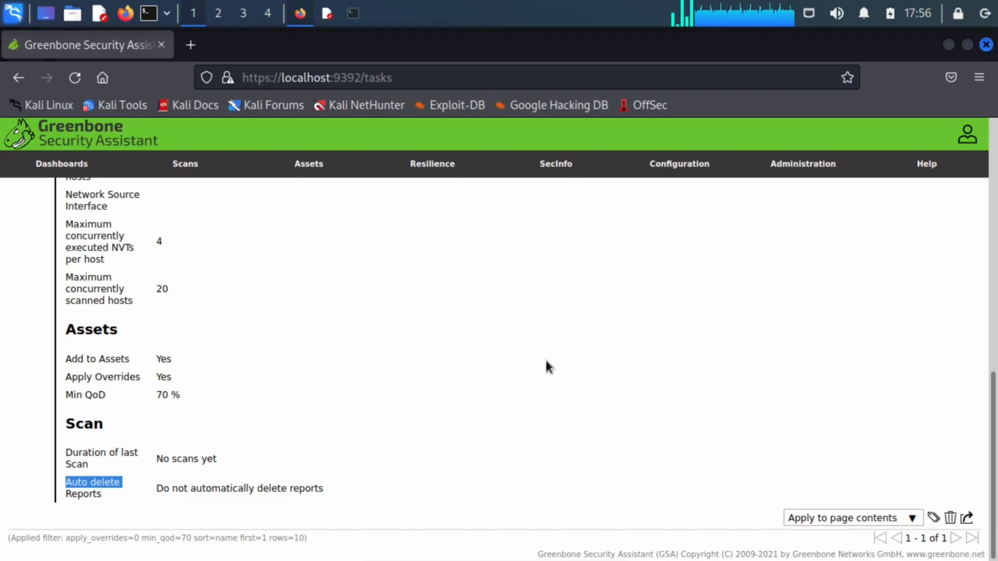
# Open the scan task's list of reports and the report dated Wed, Jun 29, 2022 9:50 PM UTC.
pyautogui.scroll(10, 546, 358)
pyautogui.scroll(-5, 549, 360)
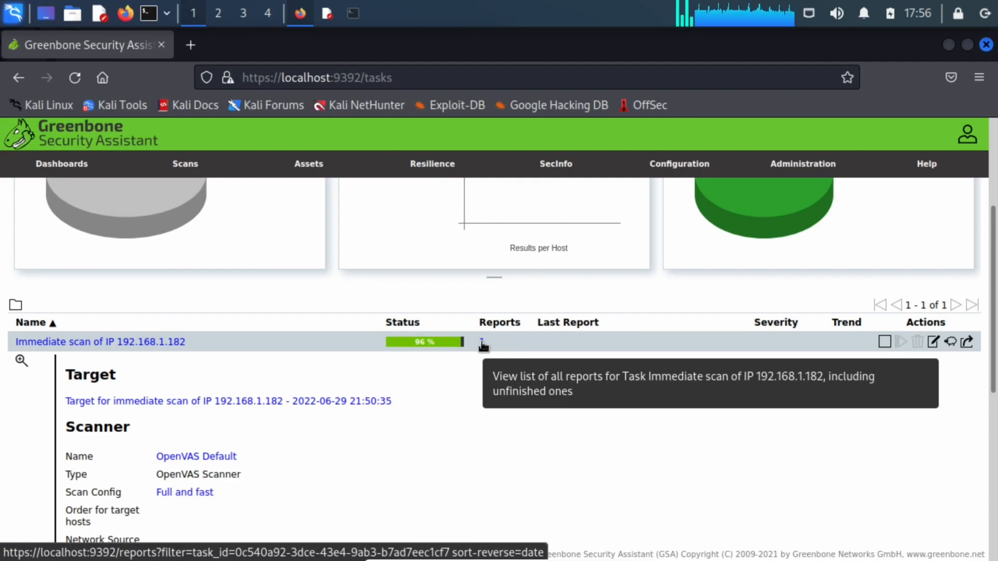
pyautogui.click(482, 343)
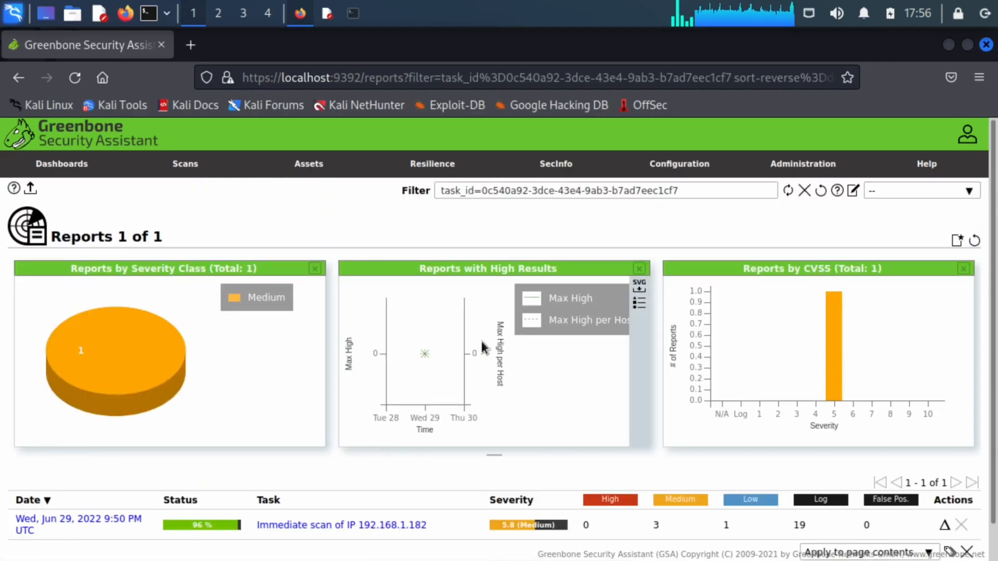
pyautogui.scroll(-1, 481, 341)
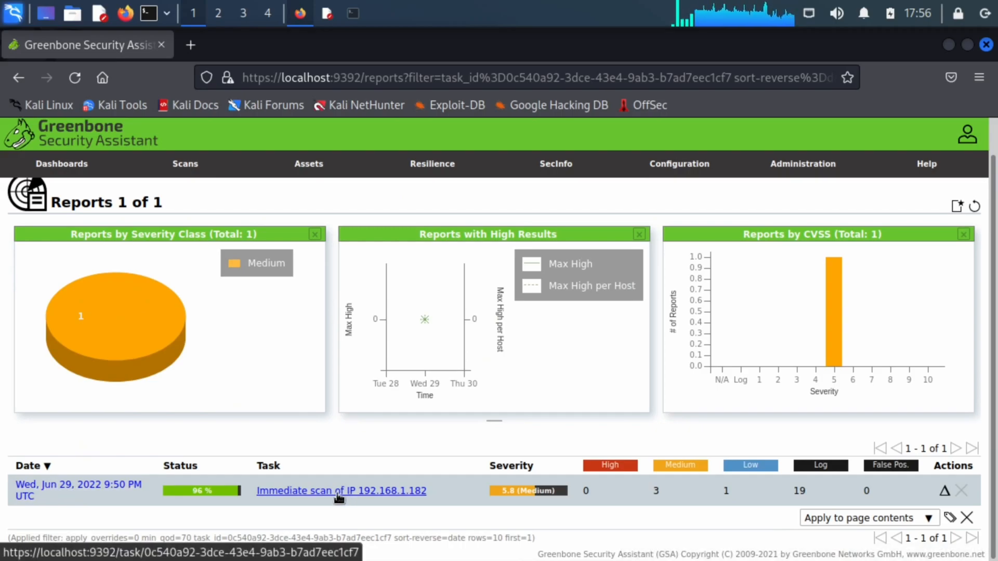
pyautogui.click(49, 488)
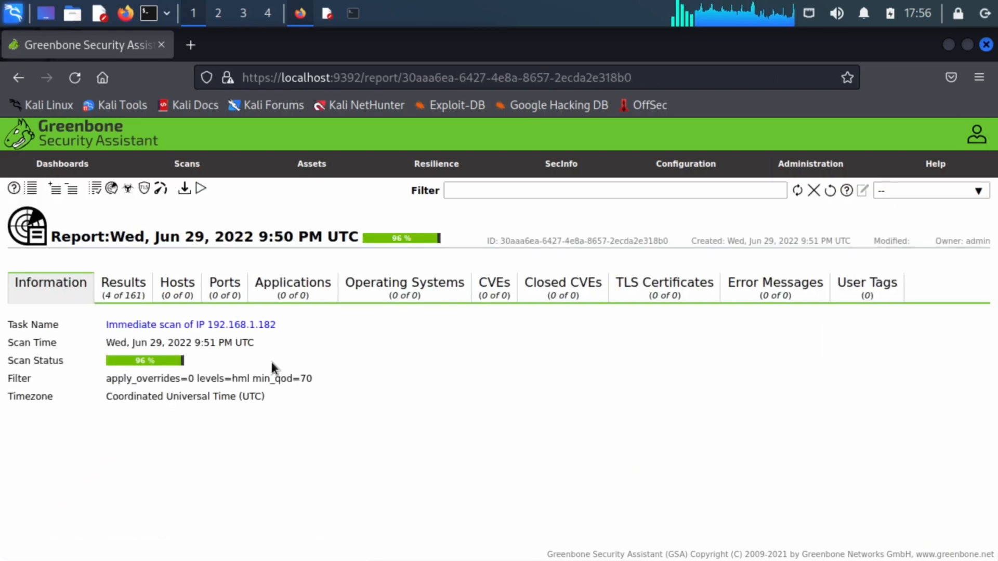
# Examine the report's vulnerability results, hosts and CVEs, and return to its general information.
pyautogui.click(124, 286)
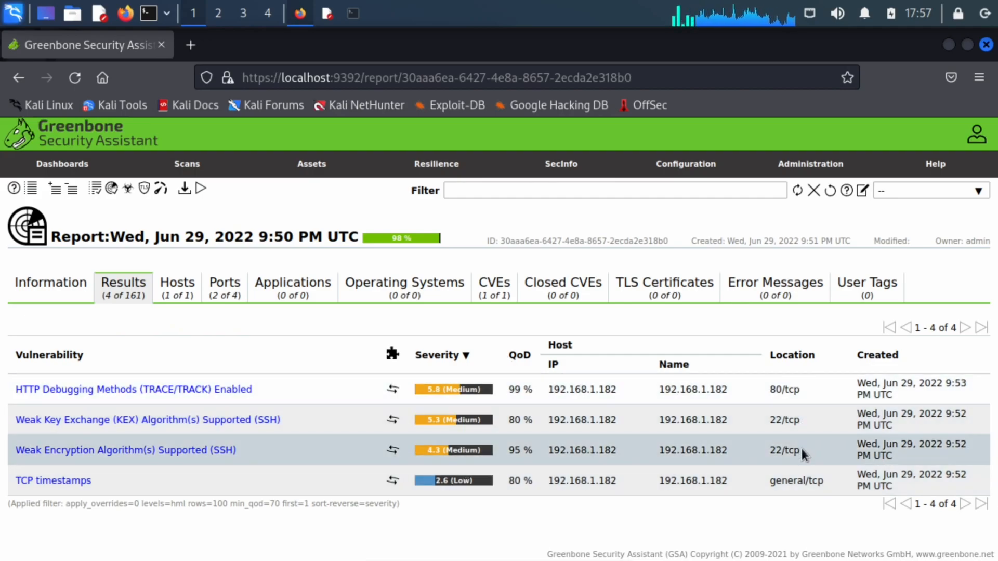
pyautogui.click(186, 290)
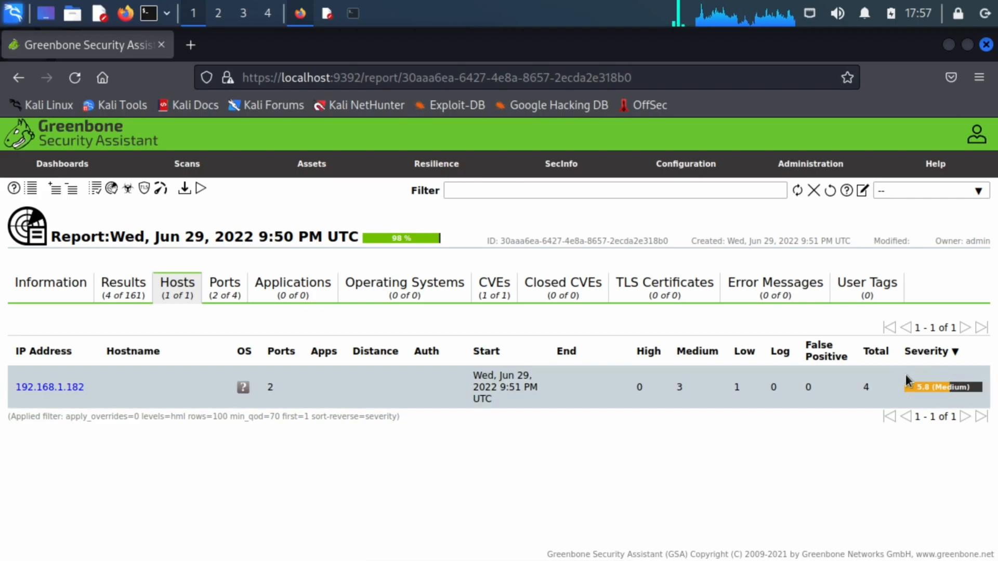
pyautogui.click(494, 296)
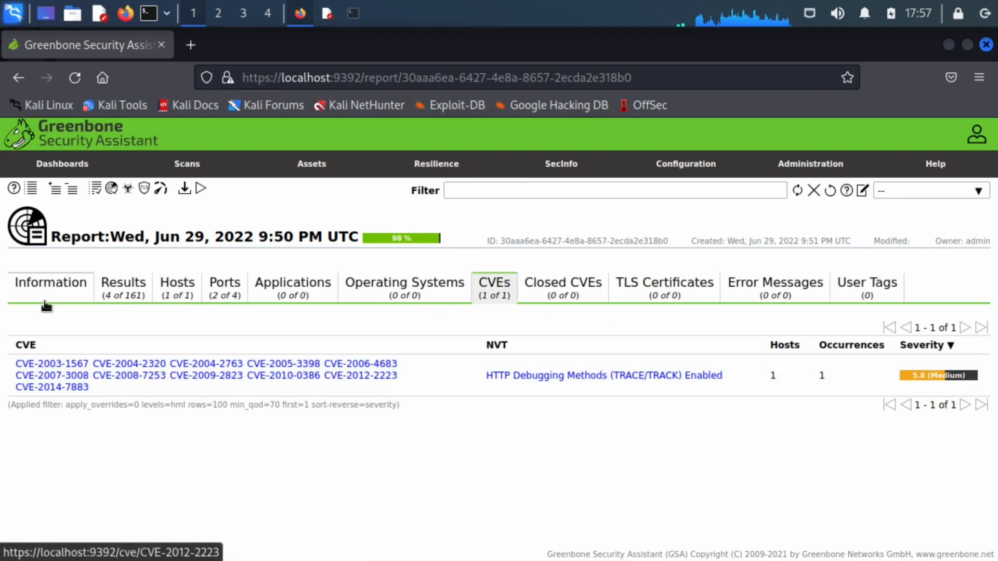
pyautogui.click(69, 285)
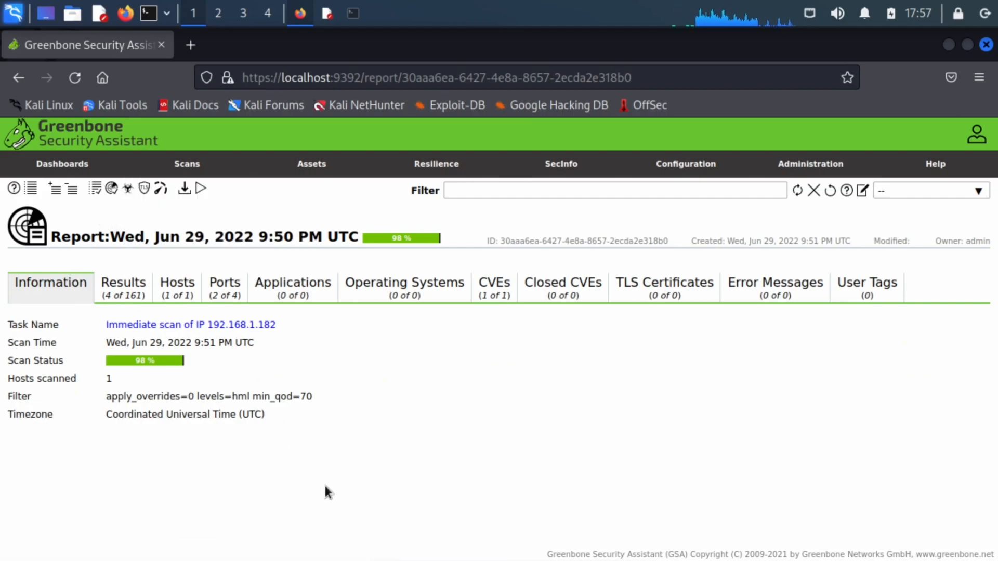
# Review the formats available for exporting the scan report, select PDF, and dismiss the export without downloading.
pyautogui.click(184, 189)
pyautogui.click(436, 315)
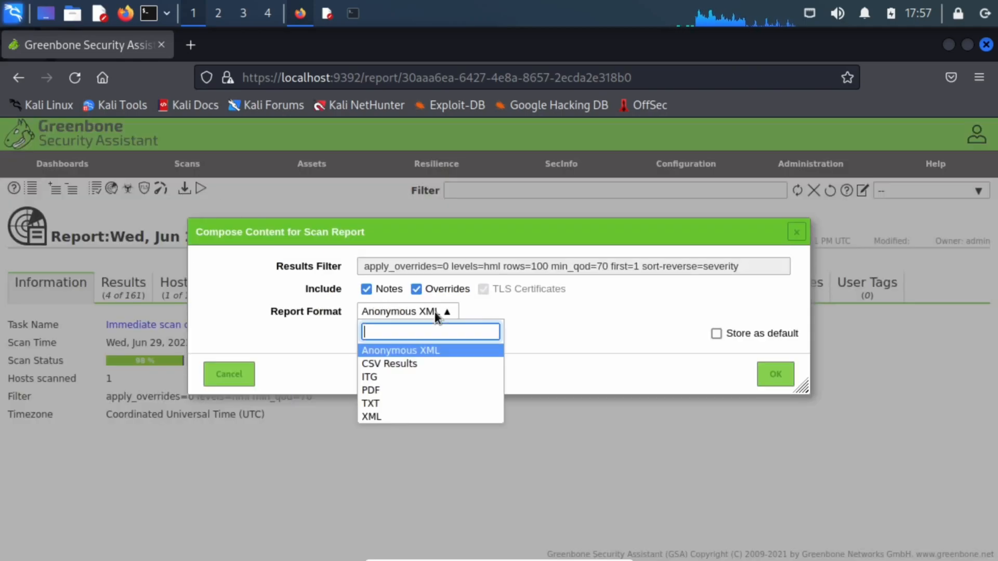
pyautogui.click(391, 395)
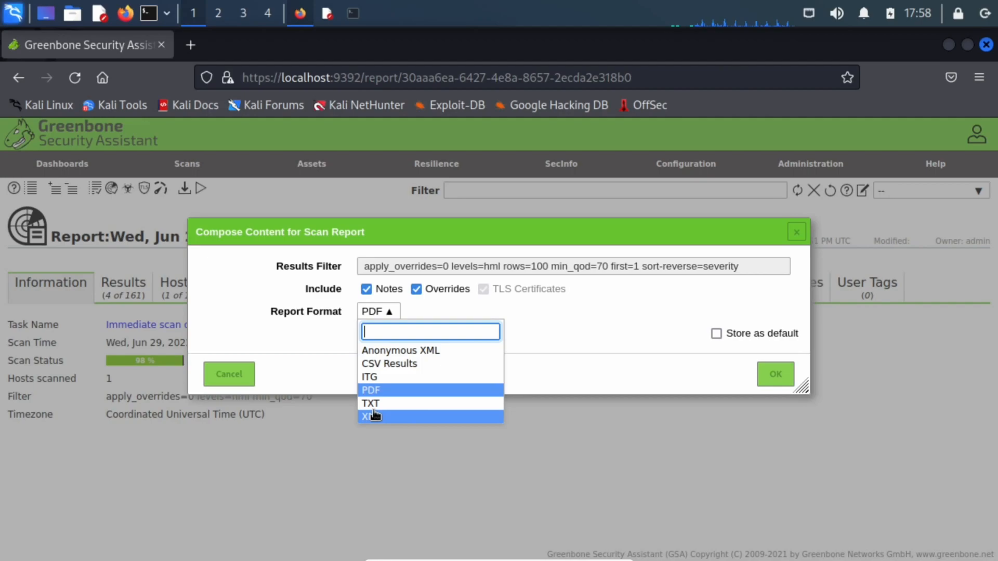
pyautogui.click(329, 374)
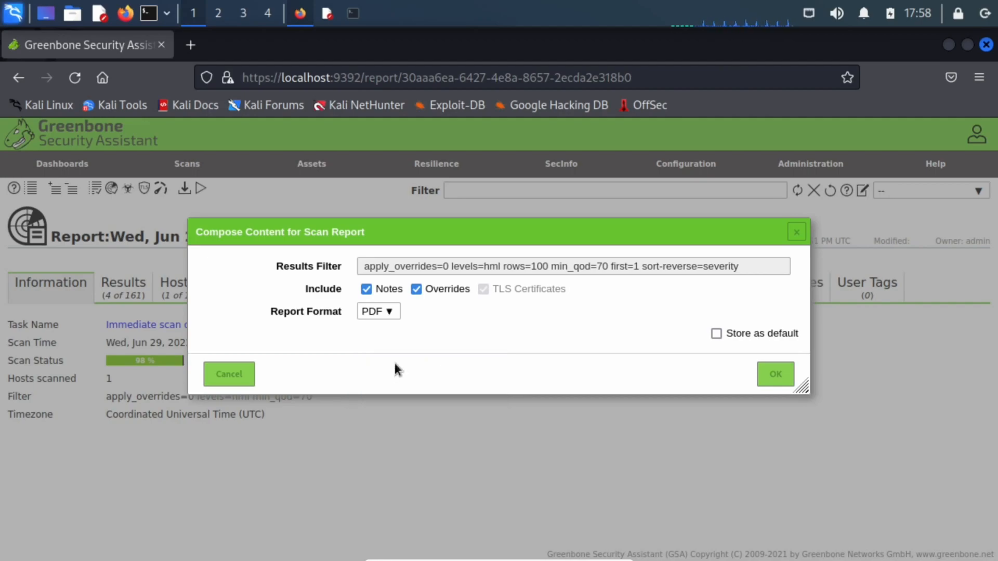
pyautogui.click(799, 232)
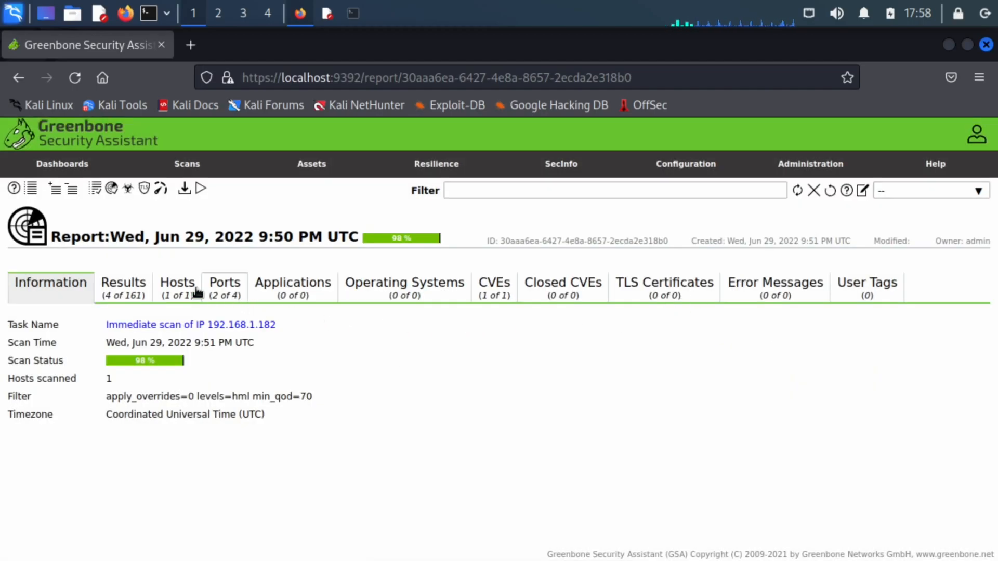
# Return to the scan tasks and open the 192.168.1.182 scan's report dated Wed, Jun 29, 2022 9:50 PM UTC from its reports list.
pyautogui.moveTo(186, 162)
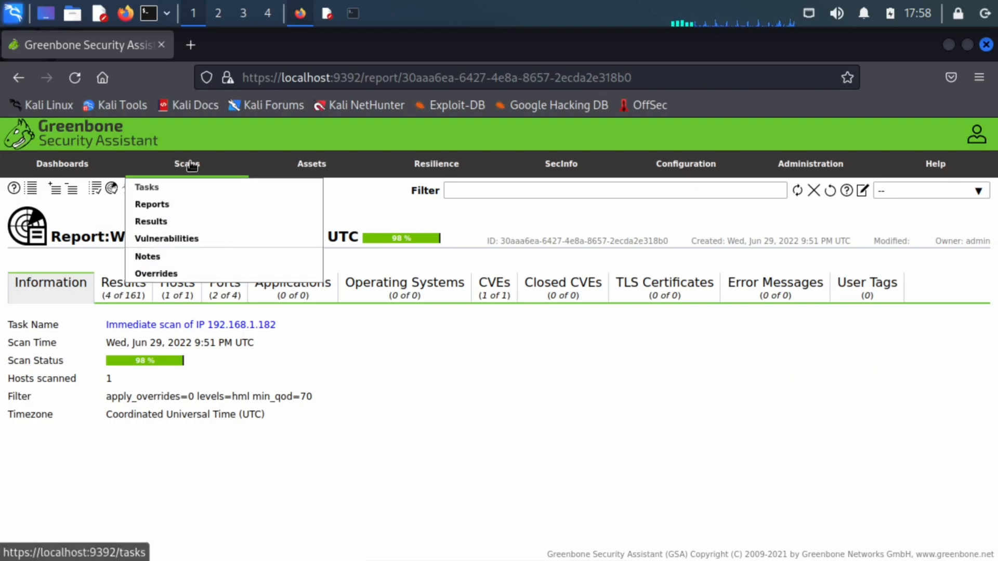
pyautogui.click(157, 190)
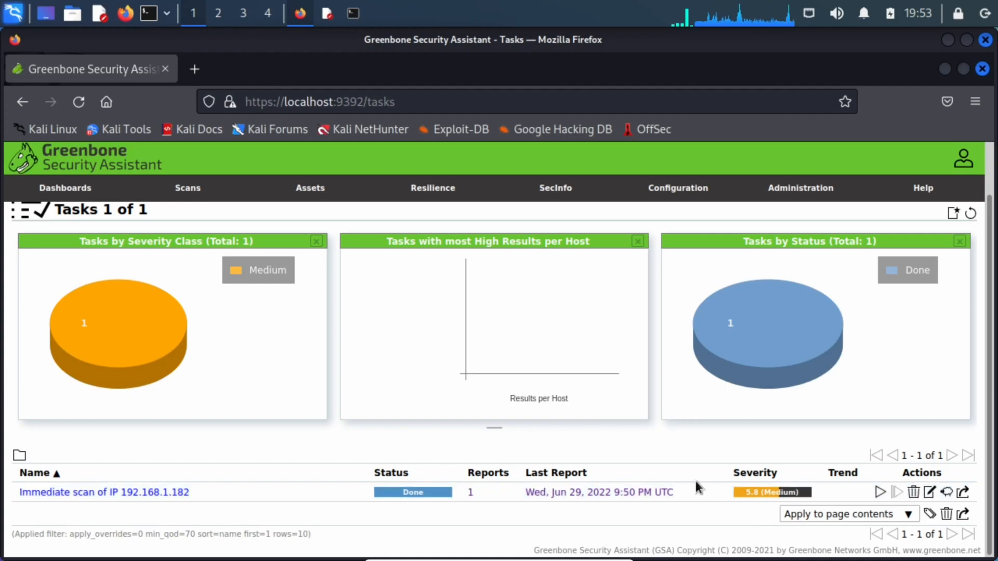
pyautogui.click(880, 493)
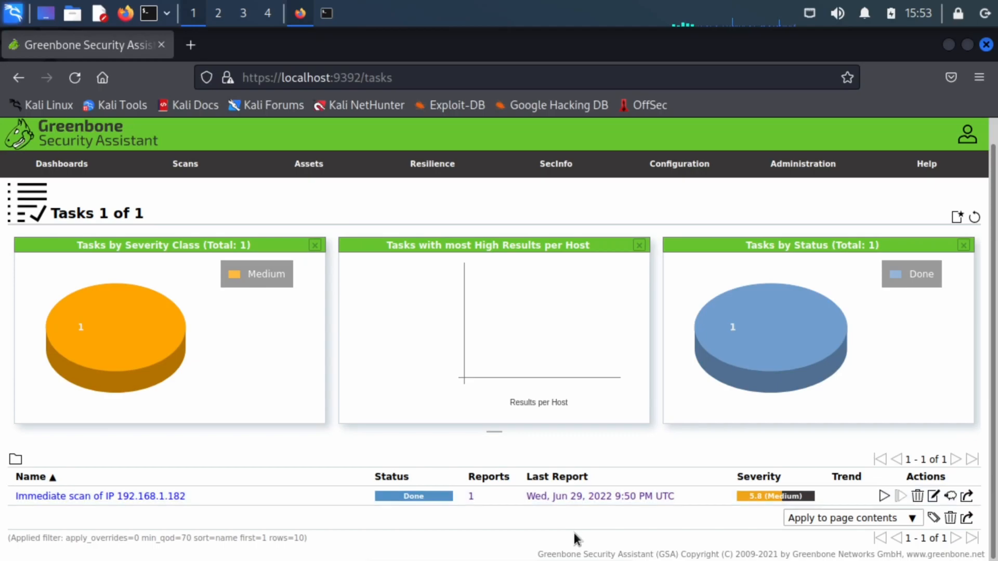
pyautogui.click(471, 497)
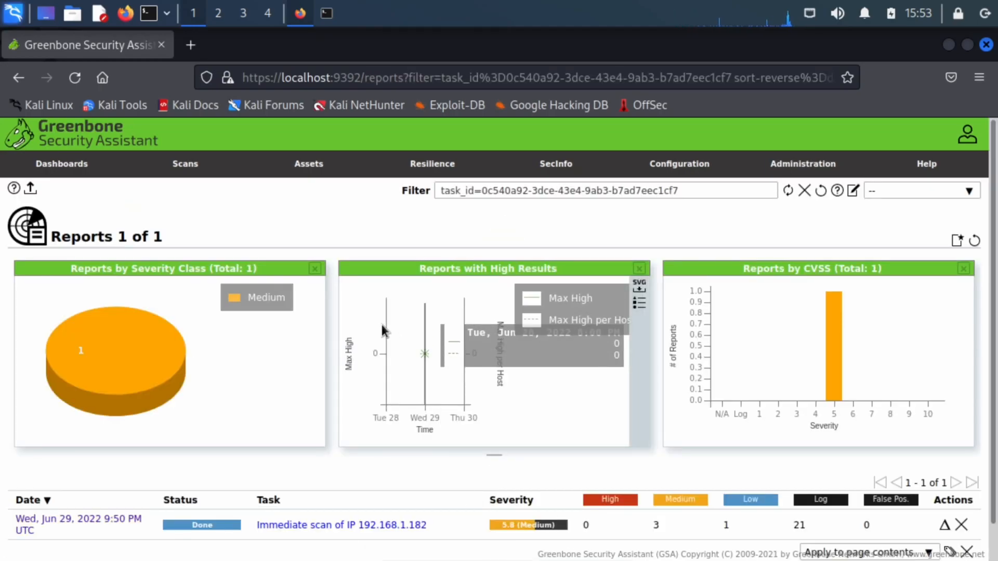
pyautogui.scroll(-1, 381, 325)
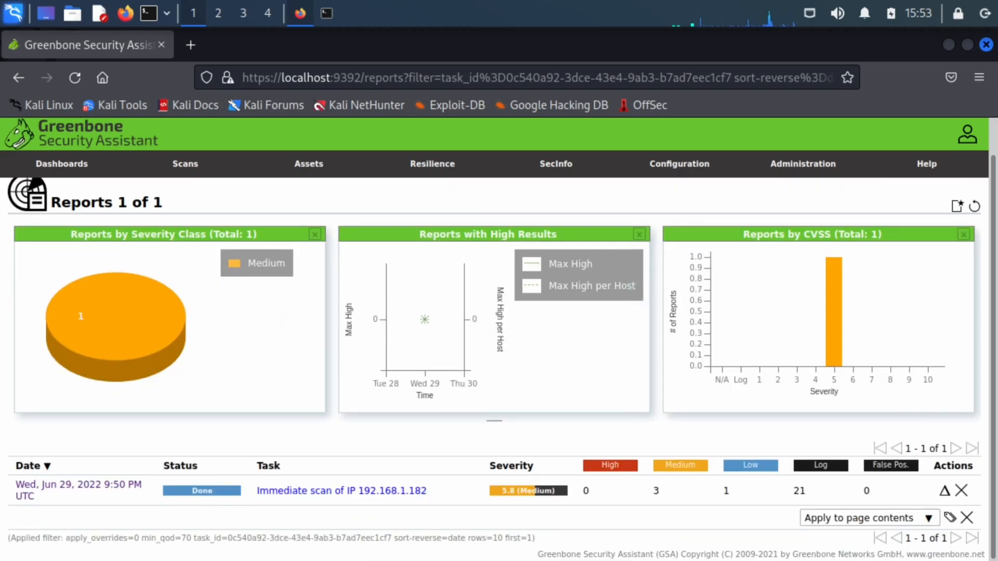
pyautogui.click(61, 485)
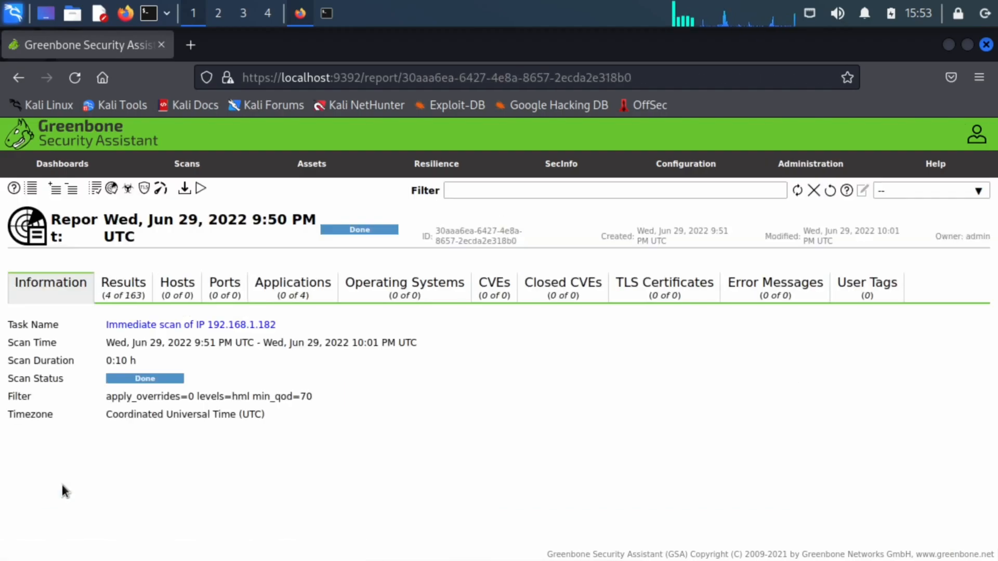
# Check the results filter in the report's export options, dismiss the export, and open the report's vulnerability results.
pyautogui.click(185, 190)
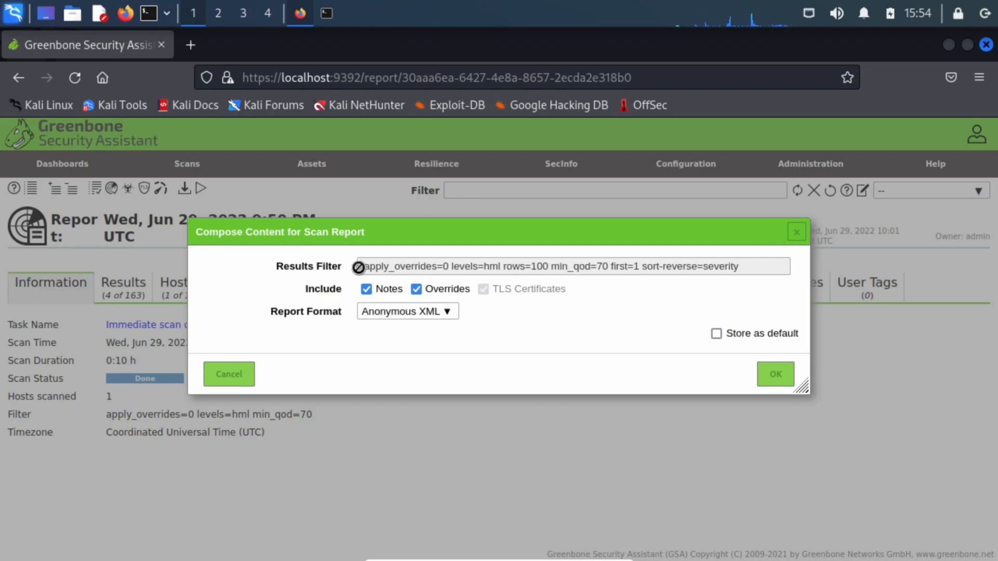
pyautogui.click(796, 232)
pyautogui.click(511, 190)
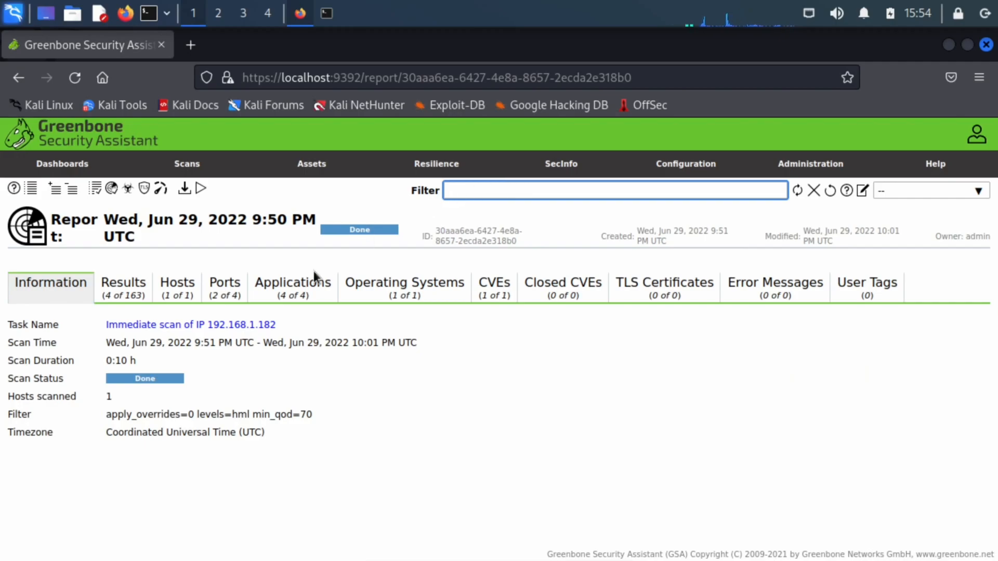
pyautogui.click(131, 291)
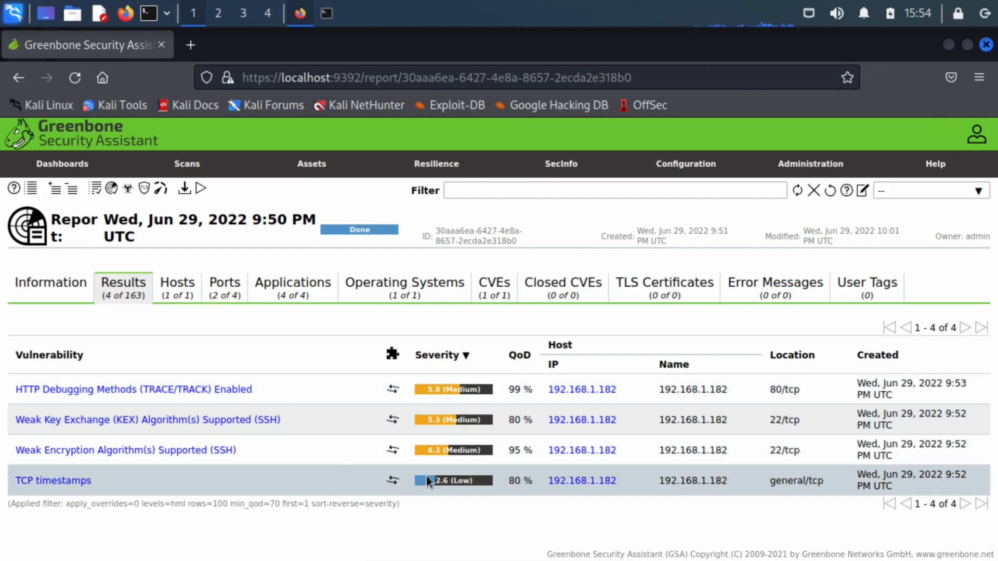
# Update the report's results filter to exclude the Low severity class.
pyautogui.click(865, 191)
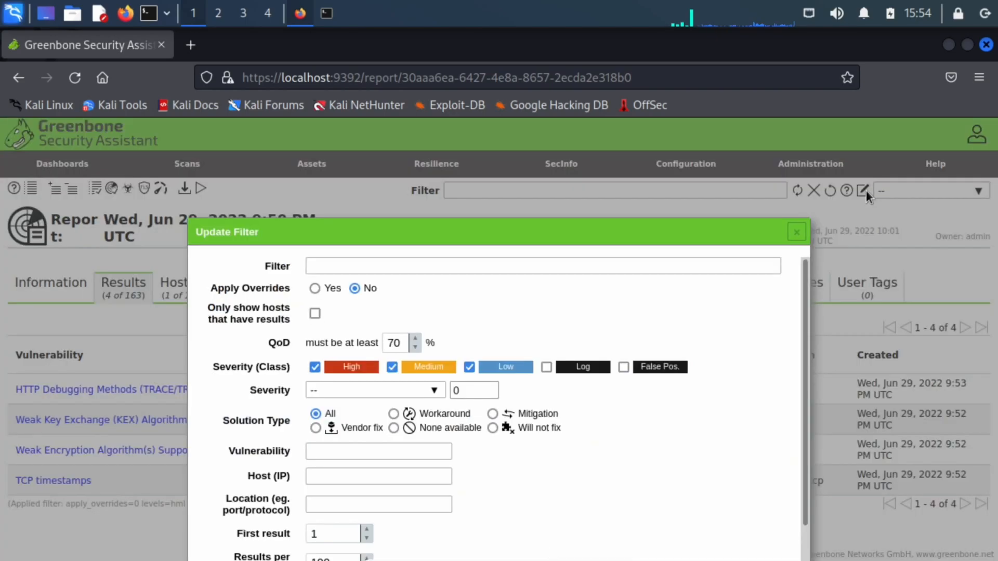
pyautogui.click(470, 367)
pyautogui.moveTo(475, 232); pyautogui.dragTo(459, 132)
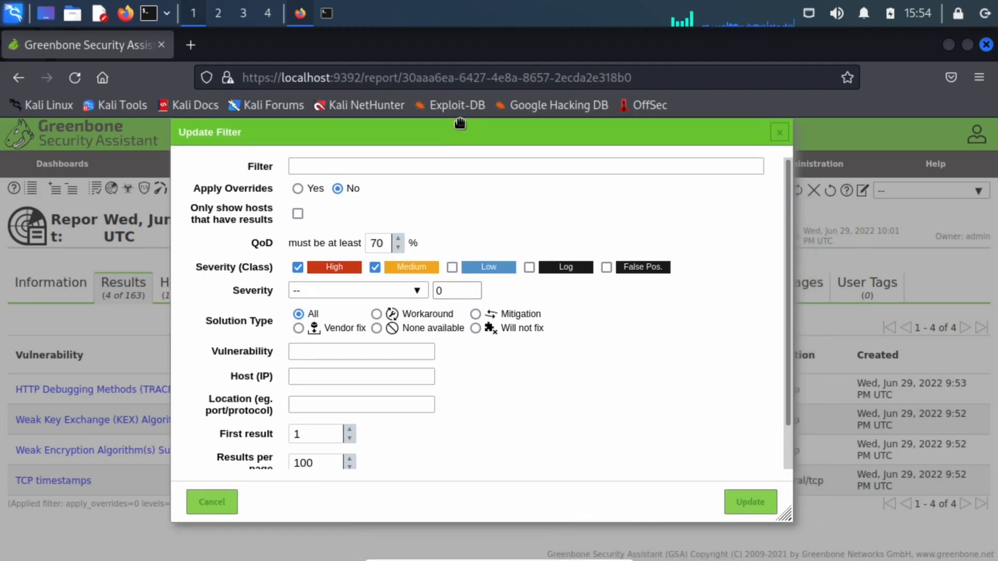
pyautogui.click(752, 506)
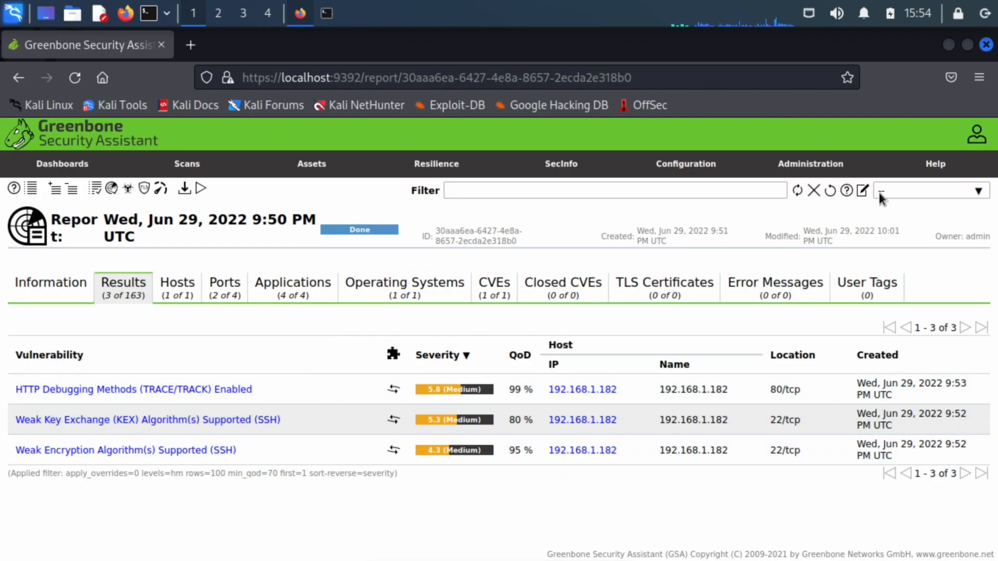
# Restore the Low severity class in the results filter, then tick Log and close the filter settings without applying it.
pyautogui.click(862, 191)
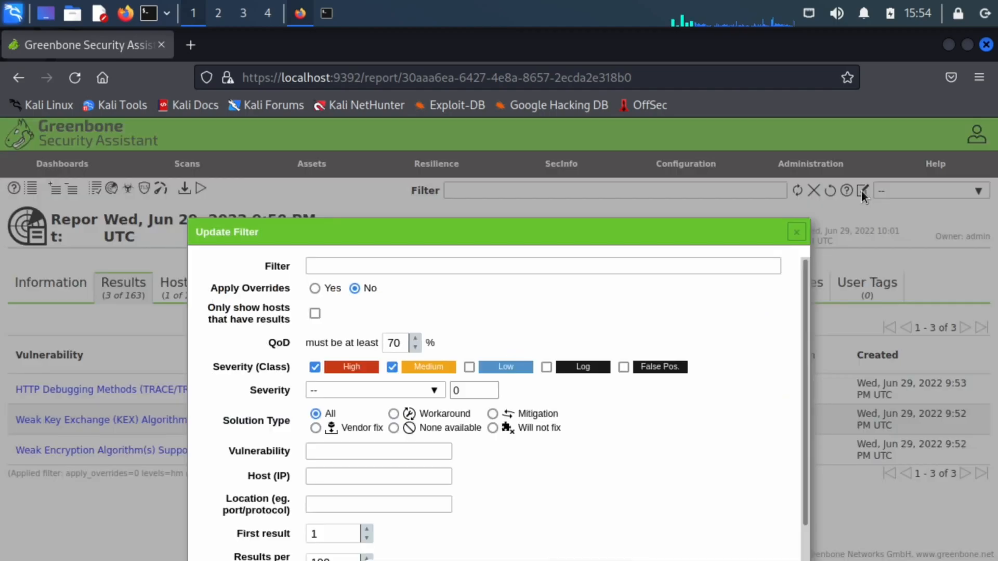
pyautogui.click(469, 367)
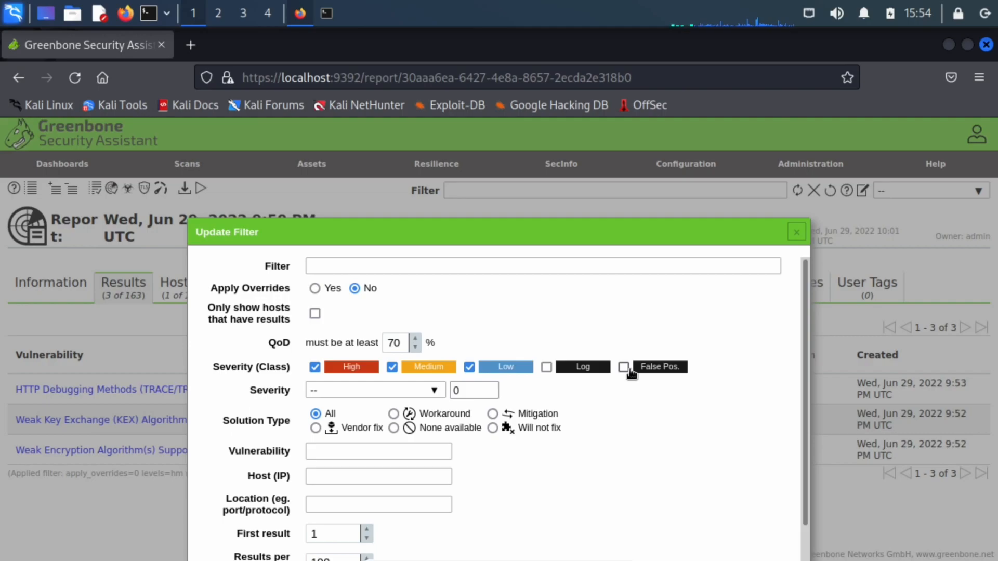
pyautogui.click(546, 367)
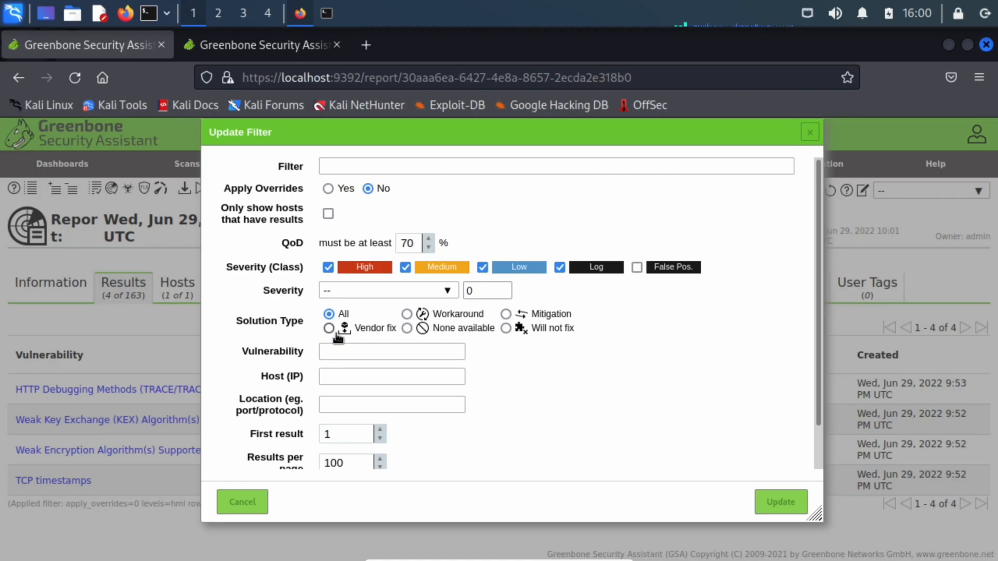
pyautogui.click(810, 132)
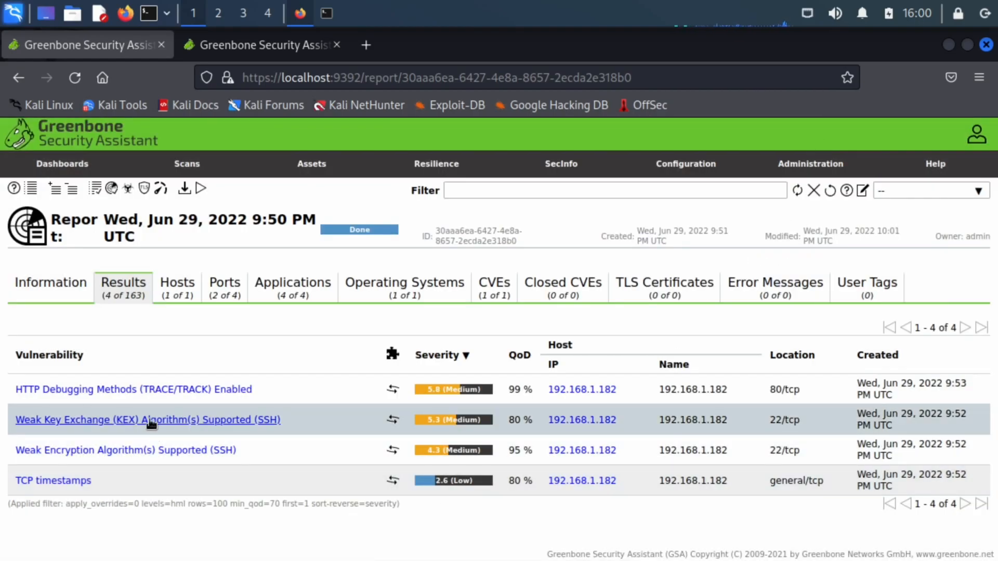
# Expand the Weak Key Exchange (KEX) Algorithm(s) Supported (SSH) result and read its summary, detection result, impact, solution and references.
pyautogui.click(151, 423)
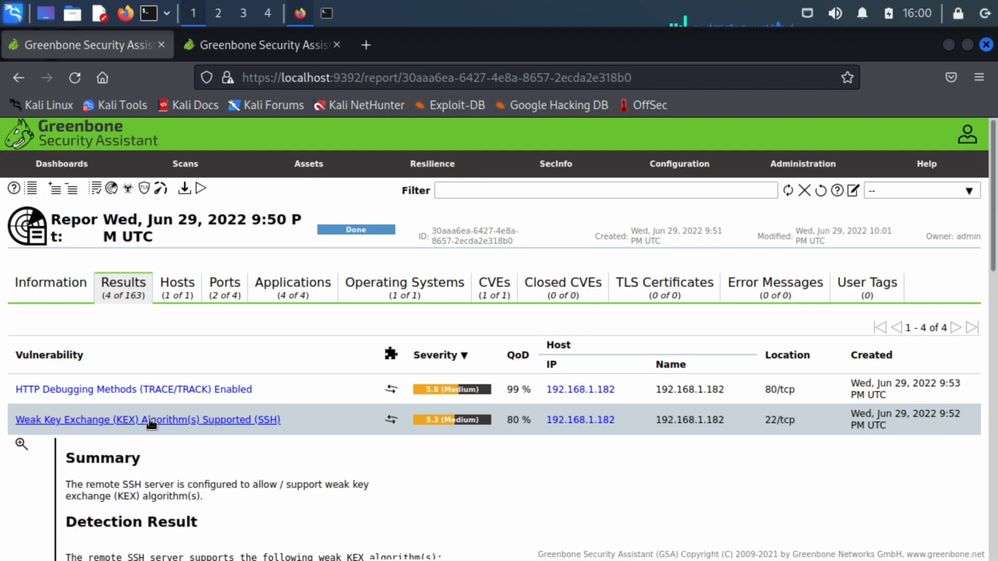
pyautogui.scroll(-4, 270, 460)
pyautogui.scroll(-8, 220, 426)
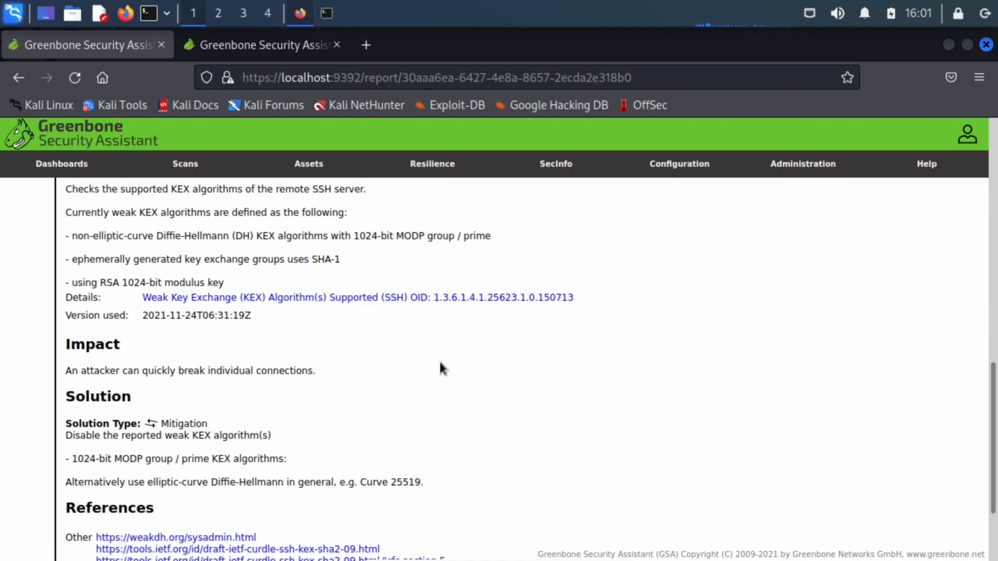
pyautogui.scroll(10, 526, 368)
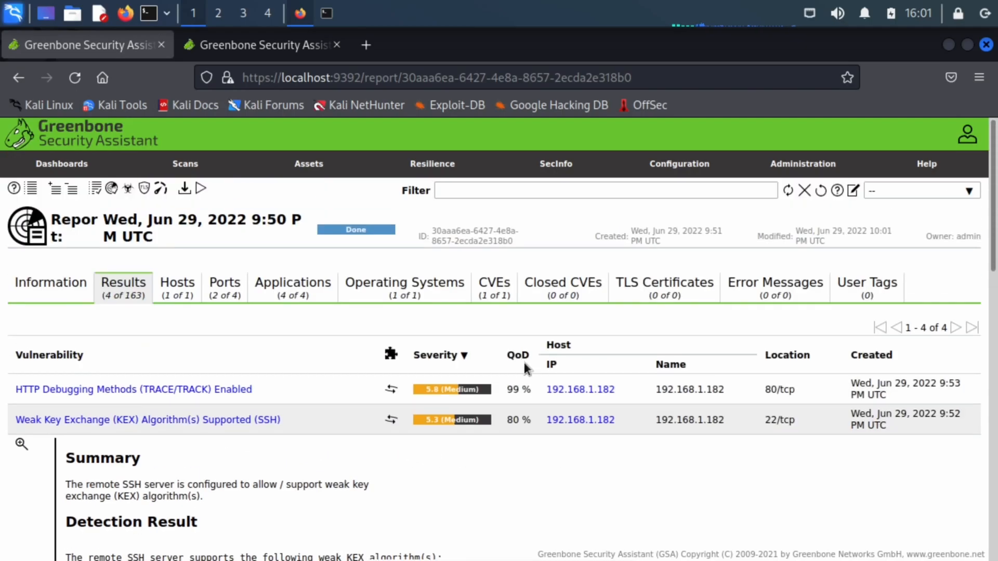
# Examine the results filter's vulnerability, host, location and results-per-page options.
pyautogui.click(853, 191)
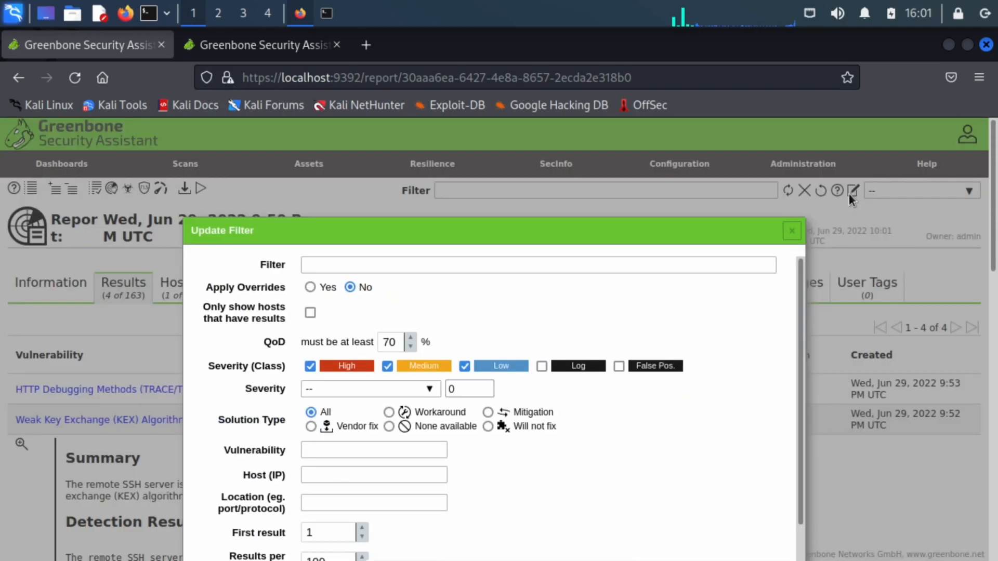
pyautogui.moveTo(422, 229); pyautogui.dragTo(440, 130)
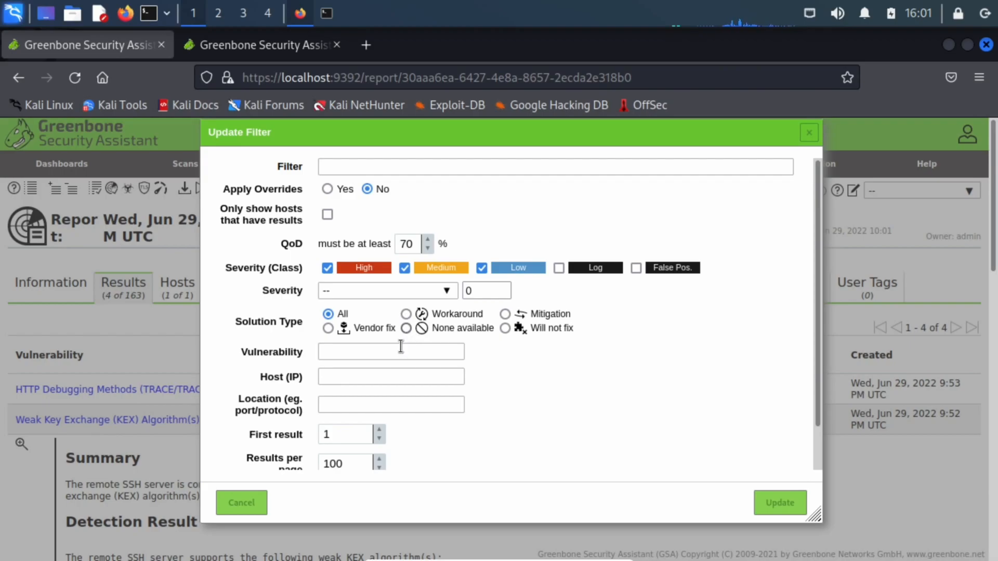
pyautogui.click(382, 351)
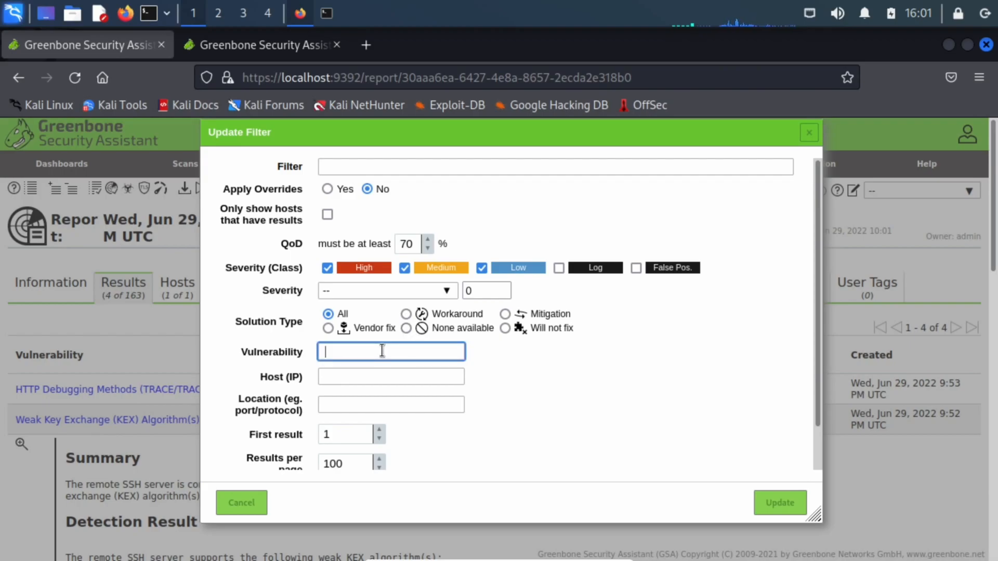
pyautogui.click(368, 381)
pyautogui.scroll(-1, 356, 405)
pyautogui.click(360, 364)
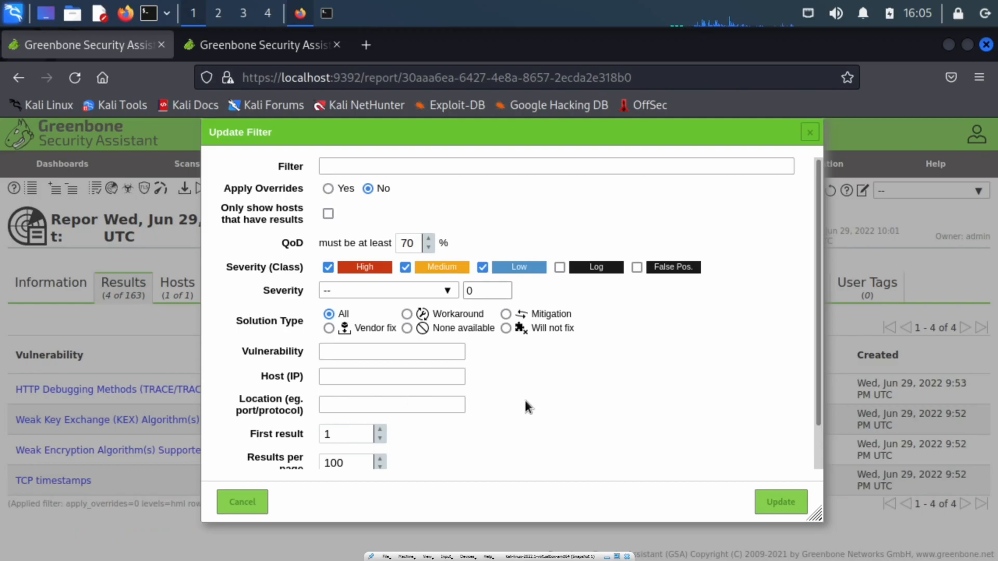
pyautogui.scroll(-2, 525, 400)
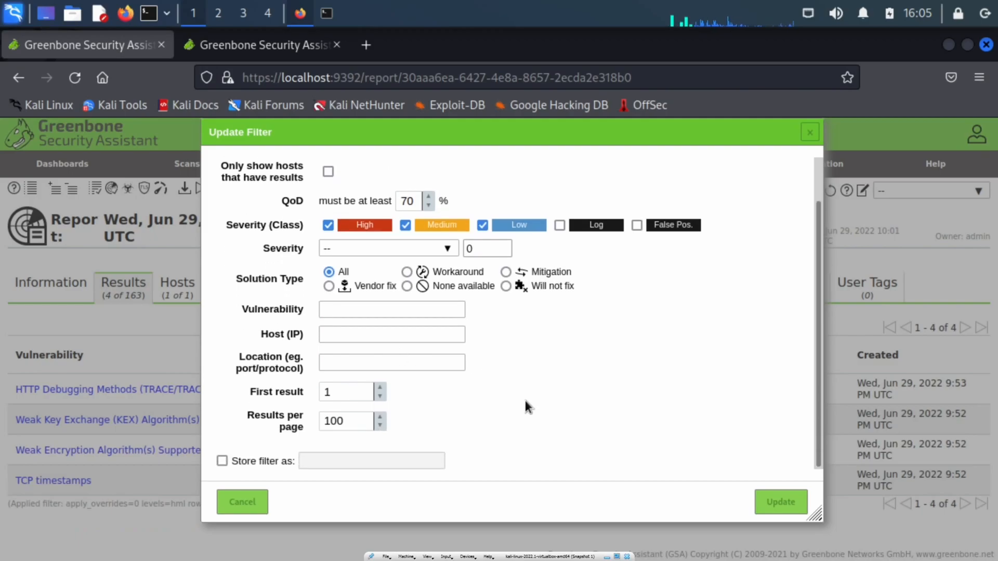
pyautogui.doubleClick(339, 419)
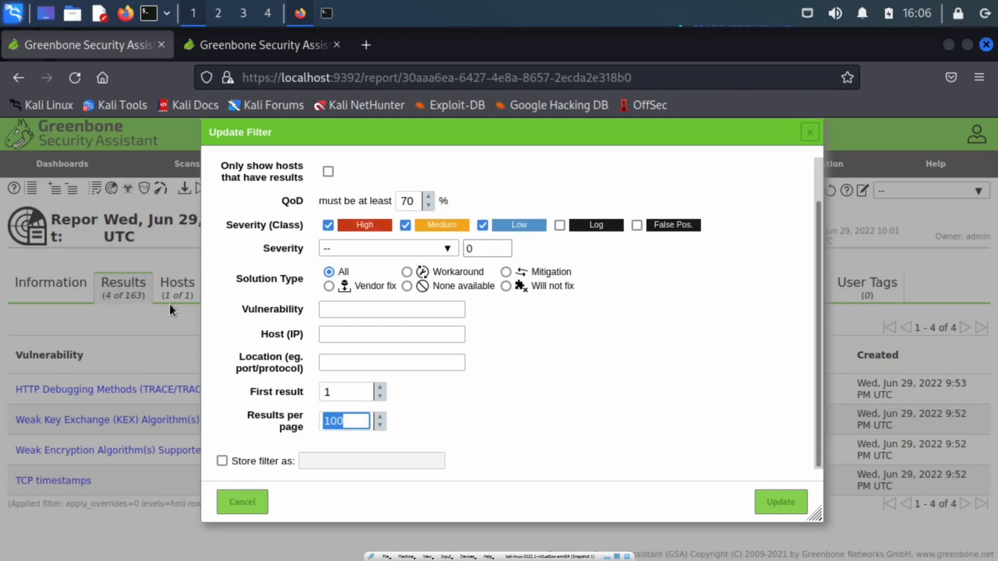
pyautogui.click(349, 419)
pyautogui.moveTo(350, 419); pyautogui.dragTo(304, 419)
# Add the Log severity class to the results filter, store the filter as "withlogs", and apply it.
pyautogui.click(561, 225)
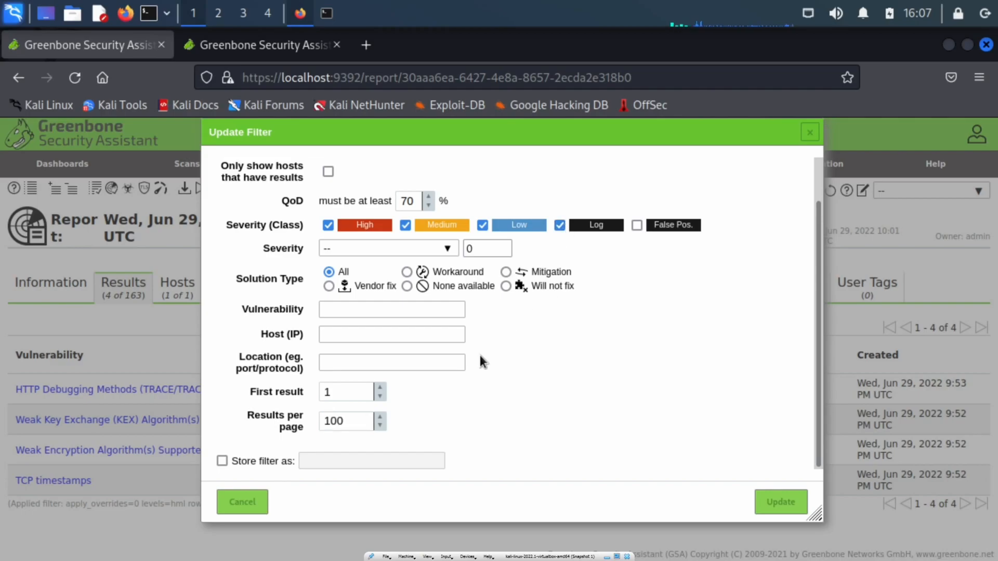
pyautogui.click(222, 461)
pyautogui.click(351, 460)
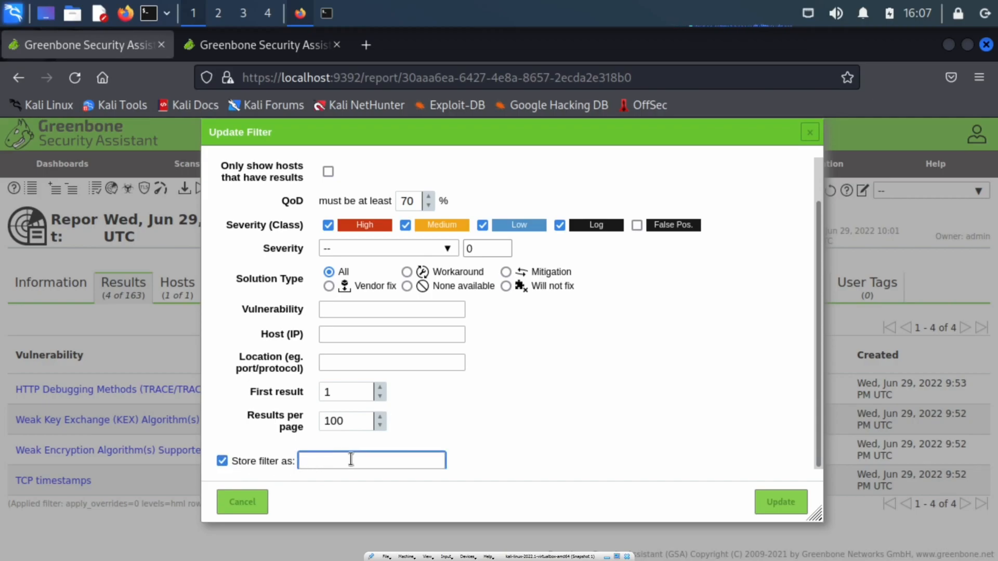
pyautogui.write('withlogs')
pyautogui.click(773, 514)
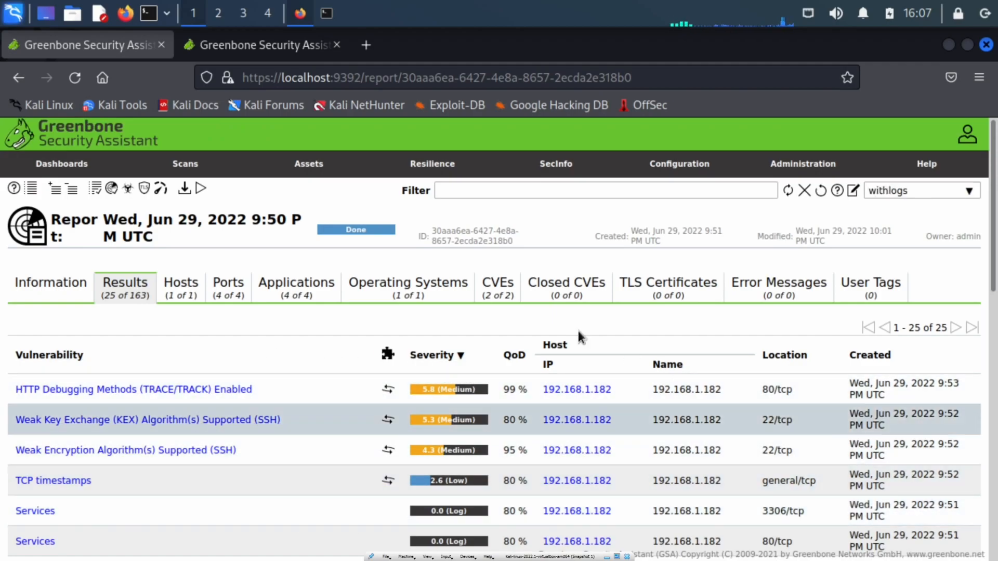
# Examine the Log-severity entries in the filtered results, including the Services entry at 3306/tcp.
pyautogui.scroll(-3, 460, 445)
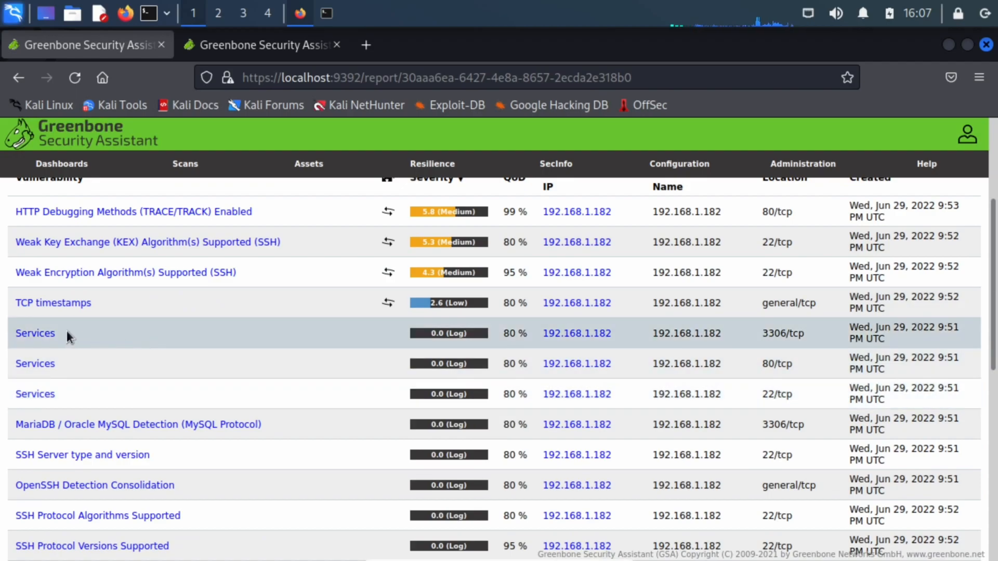
pyautogui.moveTo(61, 333); pyautogui.dragTo(11, 336)
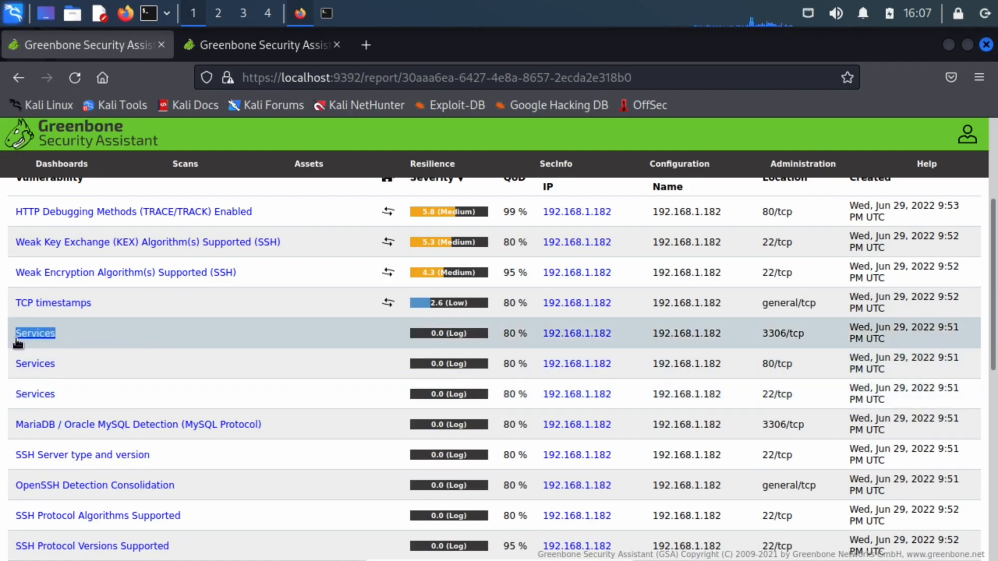
pyautogui.moveTo(804, 335); pyautogui.dragTo(790, 337)
pyautogui.scroll(4, 793, 344)
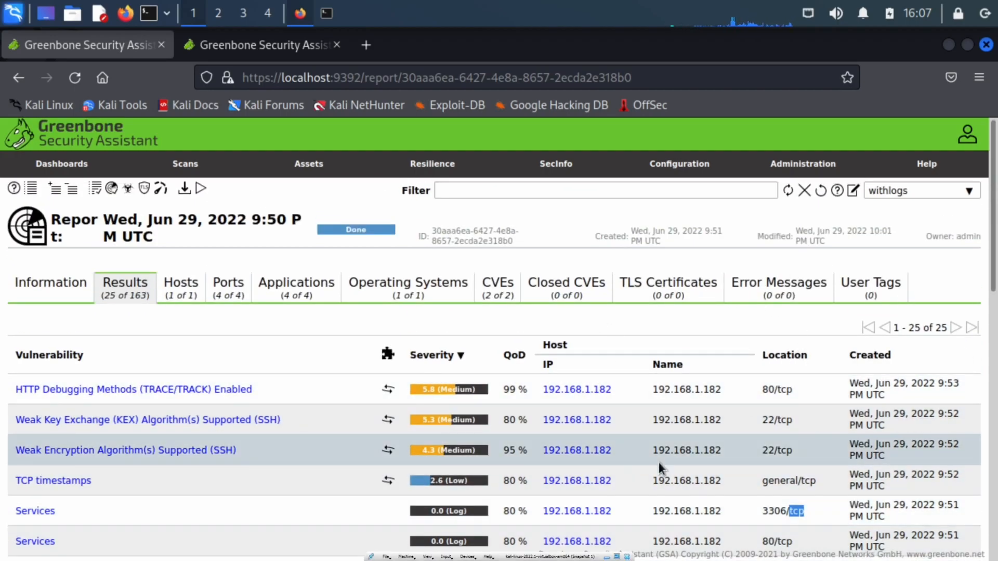
# Export the filtered scan report in PDF format, with notes and overrides included.
pyautogui.scroll(-2, 659, 462)
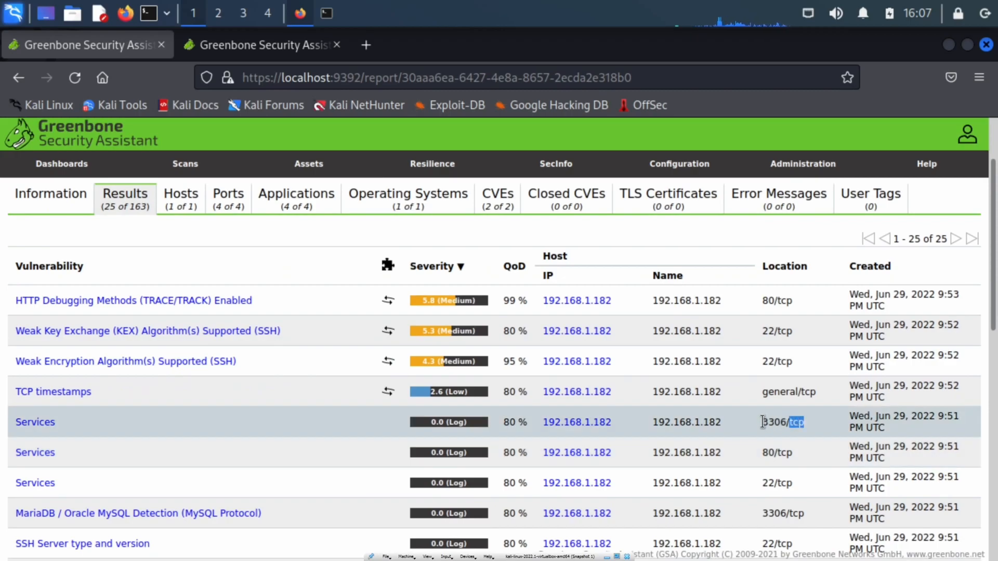
pyautogui.scroll(-10, 763, 423)
pyautogui.scroll(10, 763, 422)
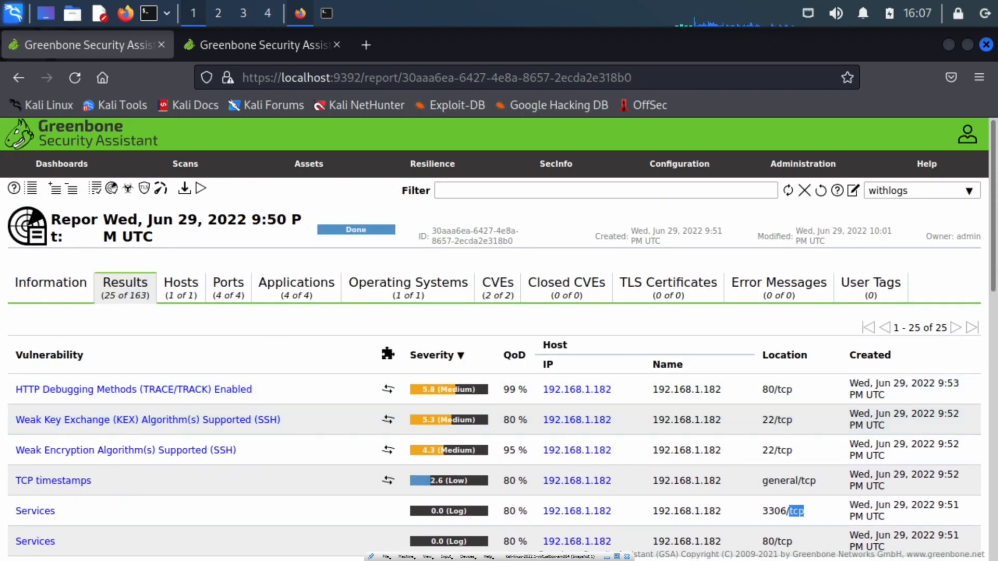
pyautogui.click(184, 191)
pyautogui.click(447, 312)
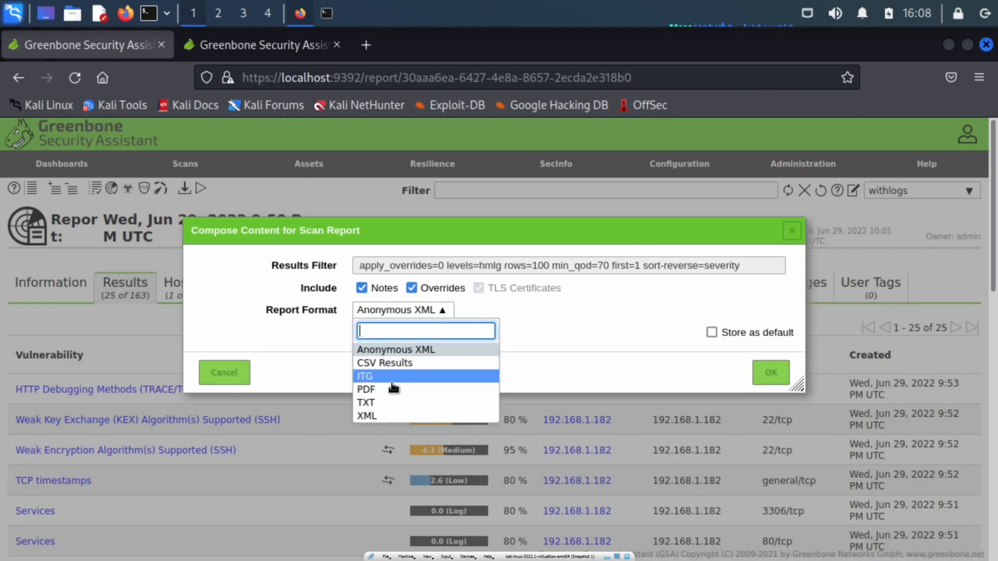
pyautogui.click(374, 389)
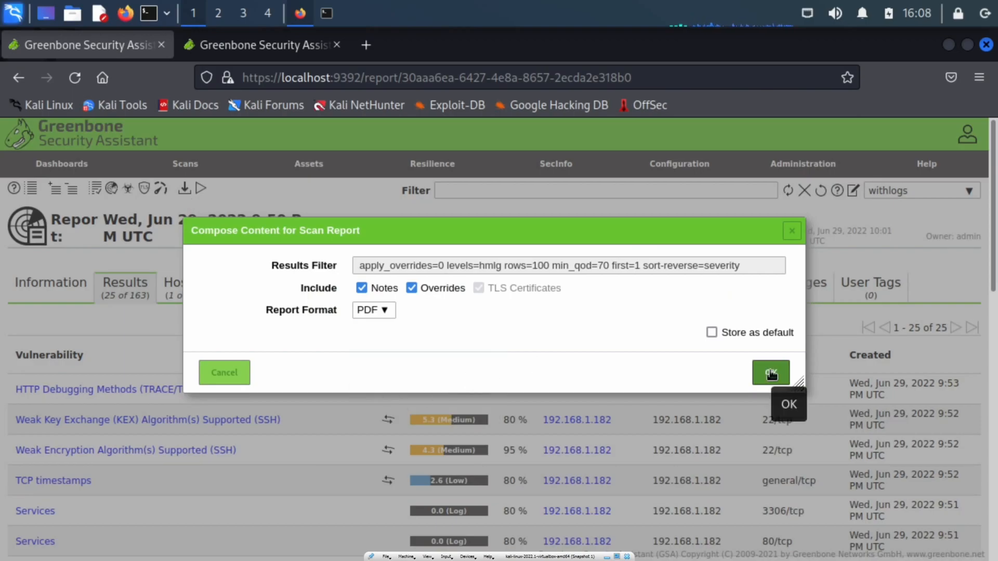
pyautogui.click(772, 374)
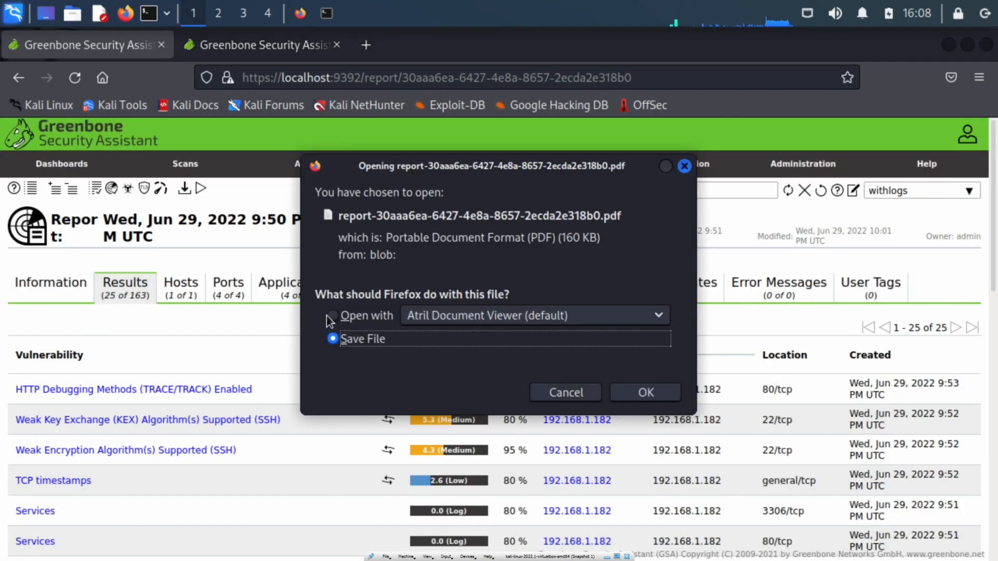
# Open the exported PDF report in Atril Document Viewer and maximize the viewer window.
pyautogui.click(332, 316)
pyautogui.click(646, 394)
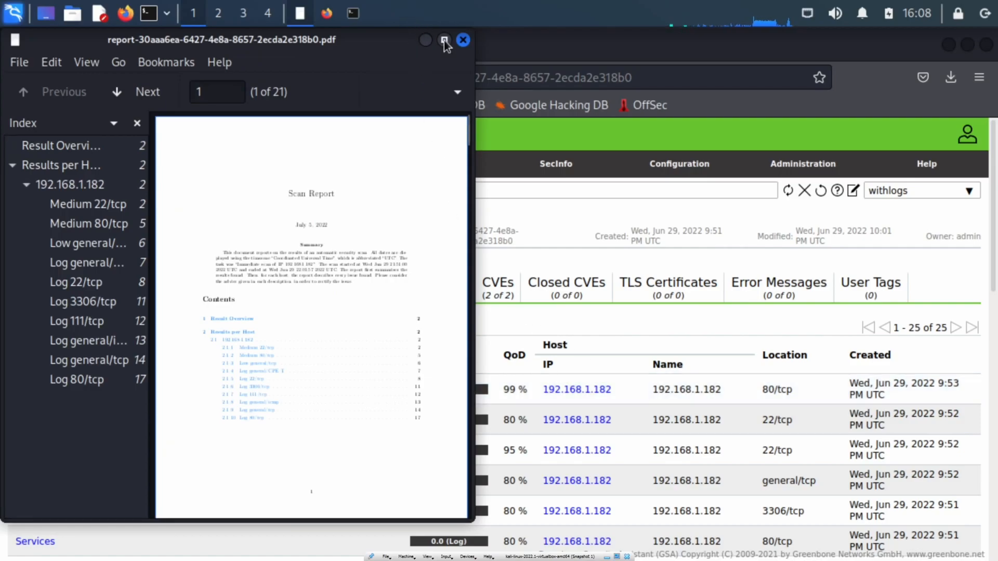
pyautogui.click(444, 40)
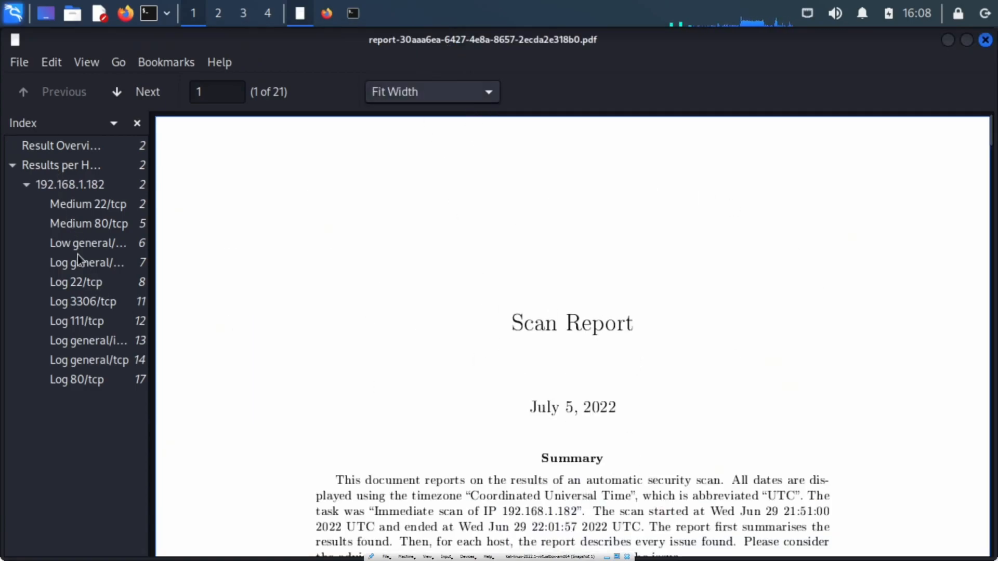
# Read the PDF report's summary, contents list and Result Overview table for host 192.168.1.182.
pyautogui.scroll(-3, 447, 349)
pyautogui.scroll(-2, 448, 350)
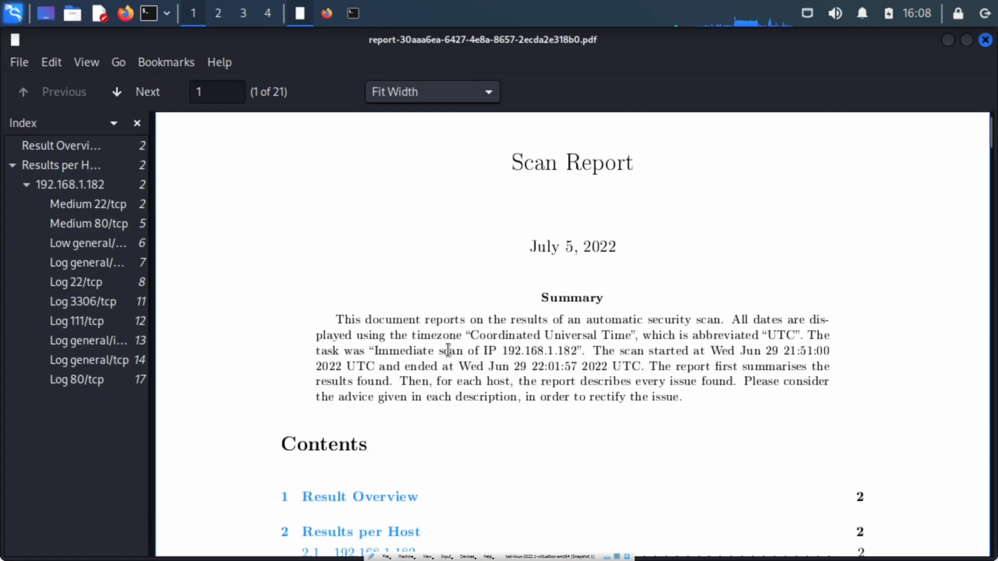
pyautogui.scroll(-10, 448, 349)
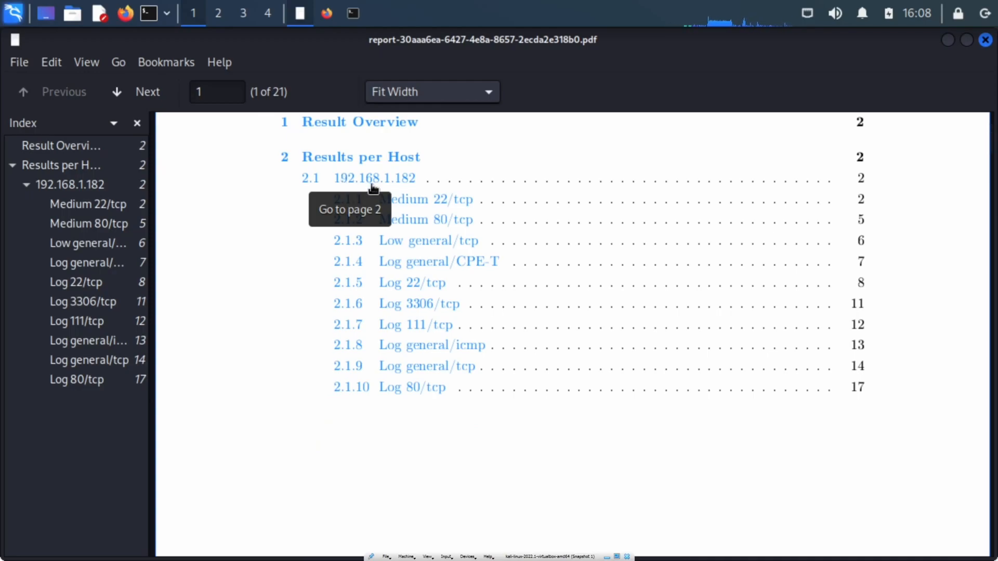
pyautogui.scroll(-8, 537, 333)
pyautogui.scroll(-6, 538, 329)
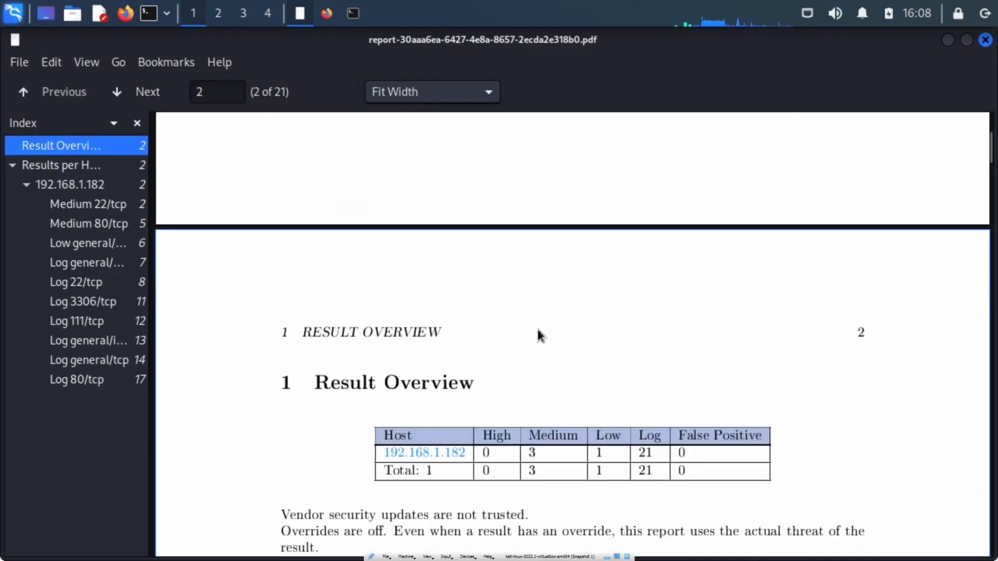
pyautogui.scroll(-6, 538, 329)
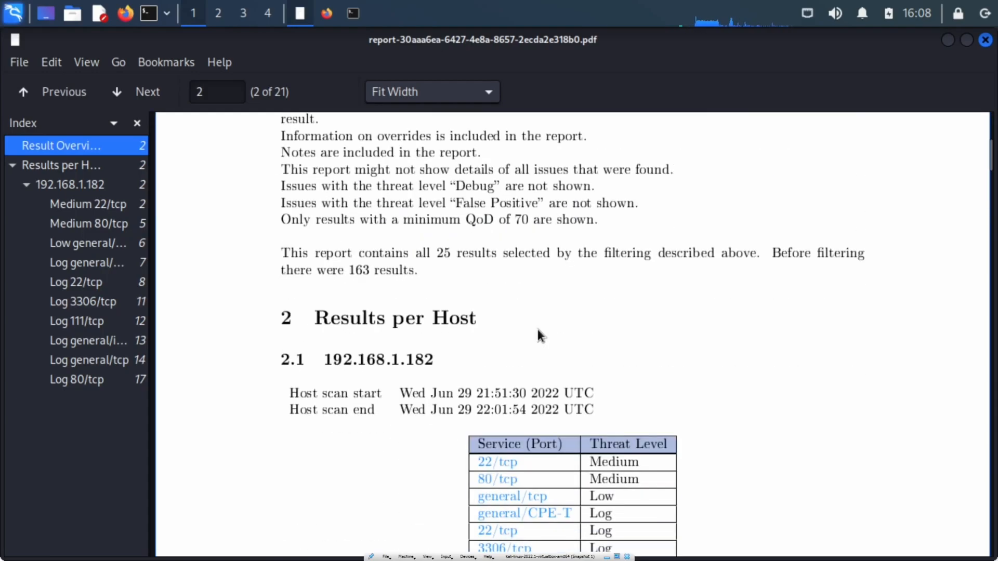
pyautogui.scroll(5, 537, 329)
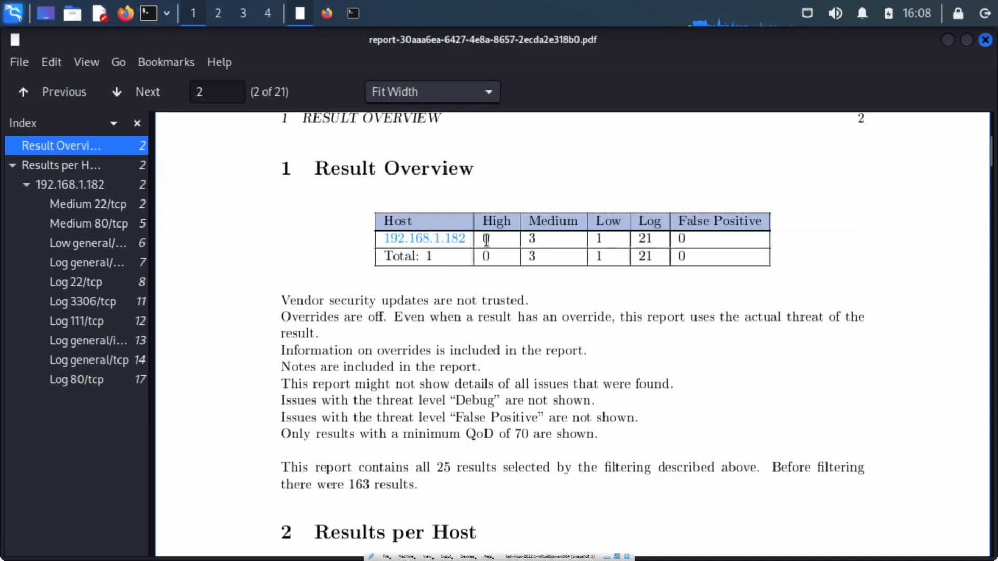
pyautogui.doubleClick(535, 239)
pyautogui.moveTo(538, 239); pyautogui.dragTo(692, 239)
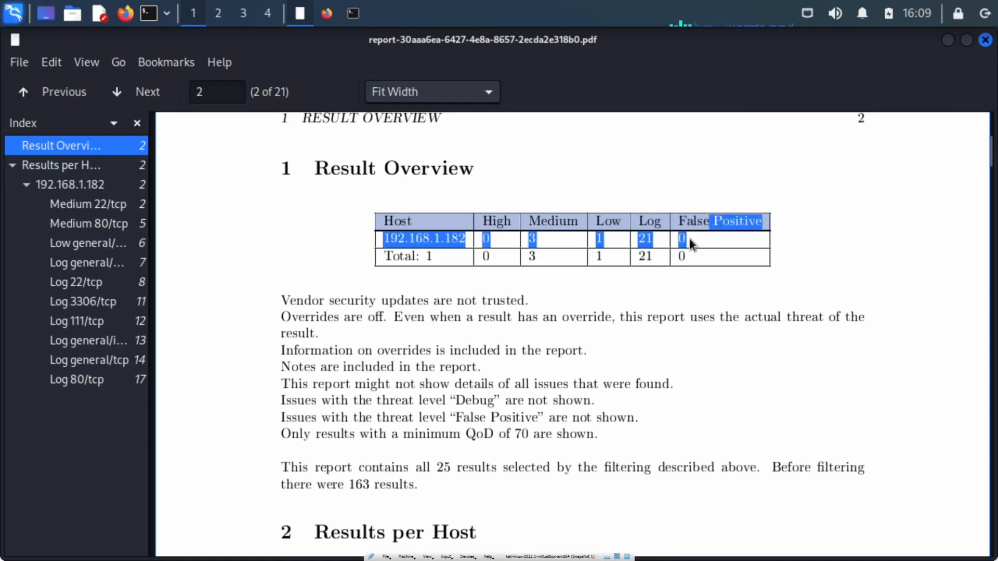
pyautogui.click(696, 239)
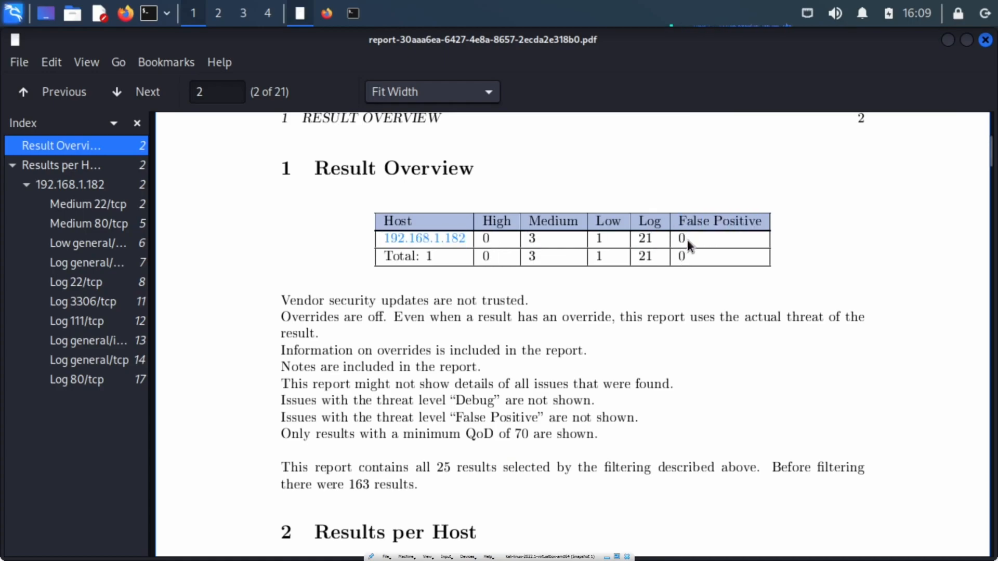
# Examine the PDF's Results per Host section, including the Weak Key Exchange (KEX) Algorithm(s) Supported (SSH) details.
pyautogui.scroll(-15, 653, 419)
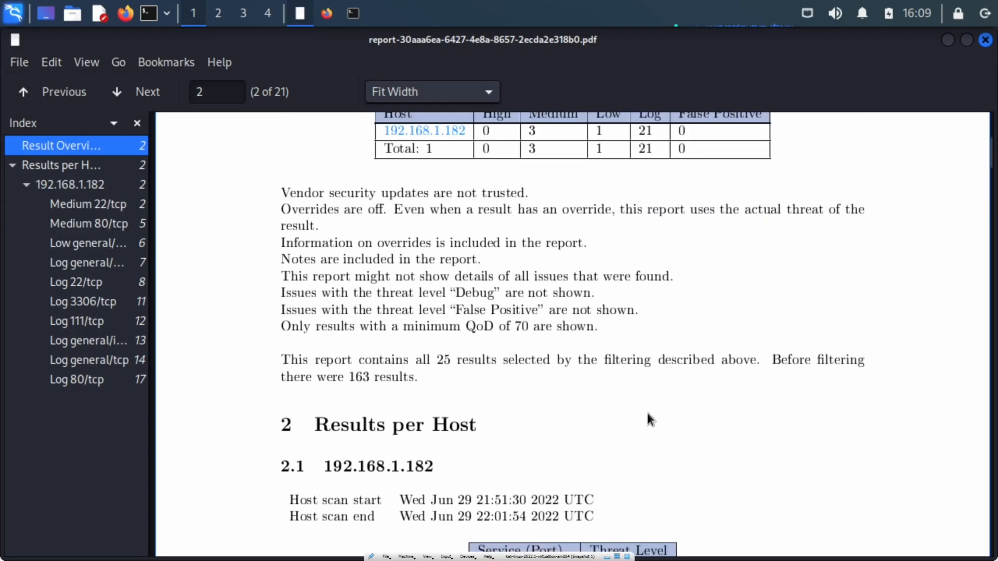
pyautogui.scroll(-15, 628, 400)
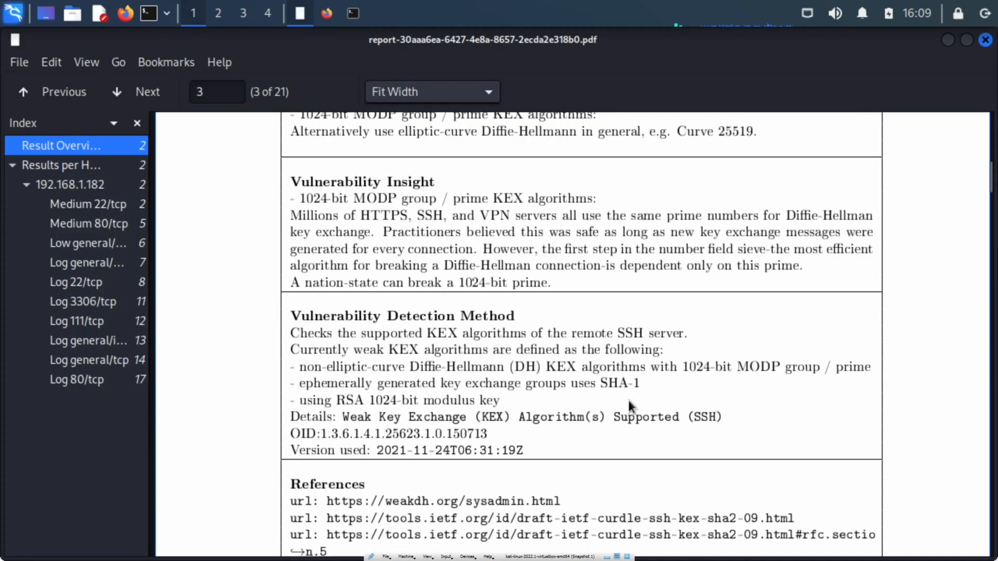
pyautogui.scroll(-10, 598, 412)
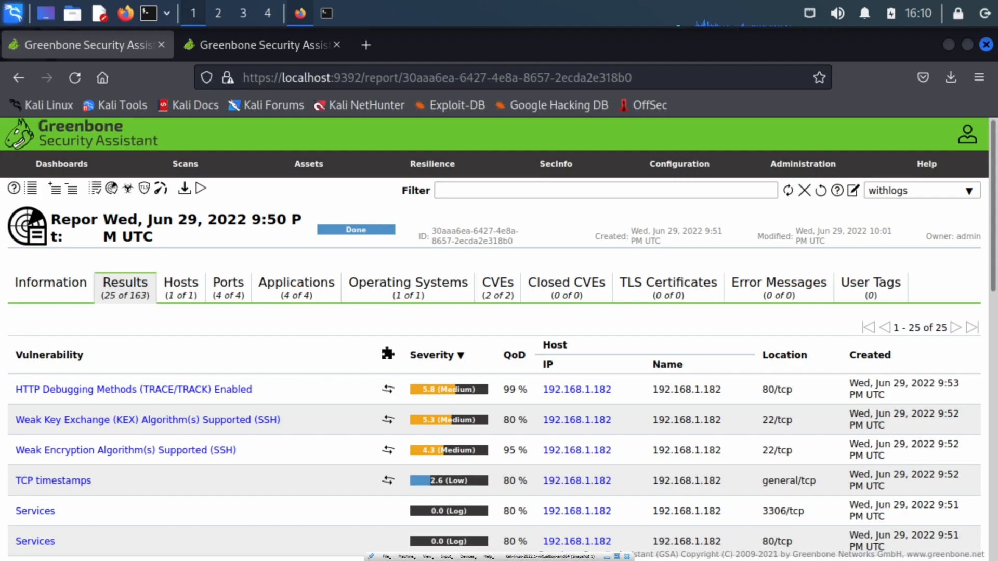
# Remove the Log severity class from the report's results filter and update the results.
pyautogui.click(852, 191)
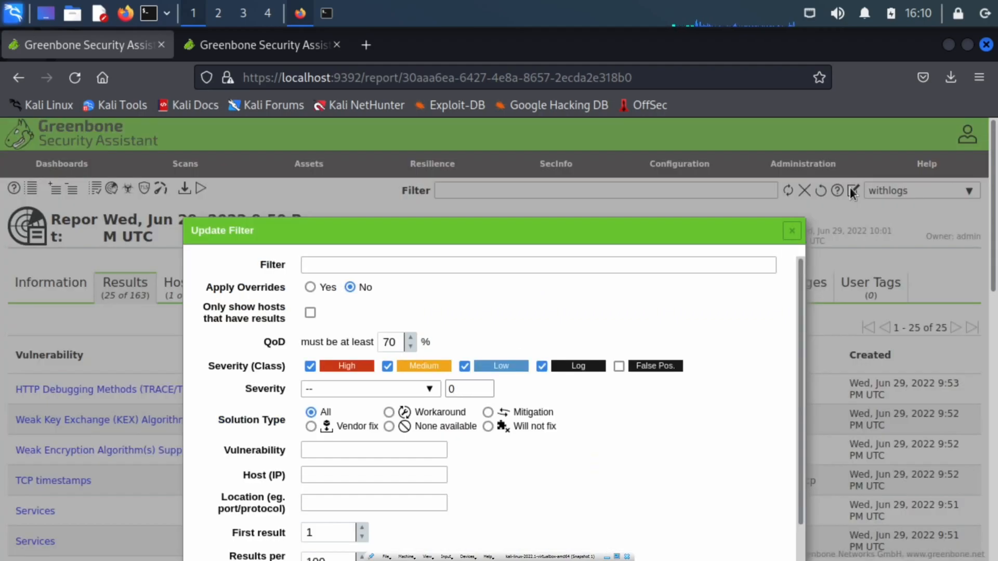
pyautogui.click(543, 366)
pyautogui.moveTo(512, 230); pyautogui.dragTo(493, 93)
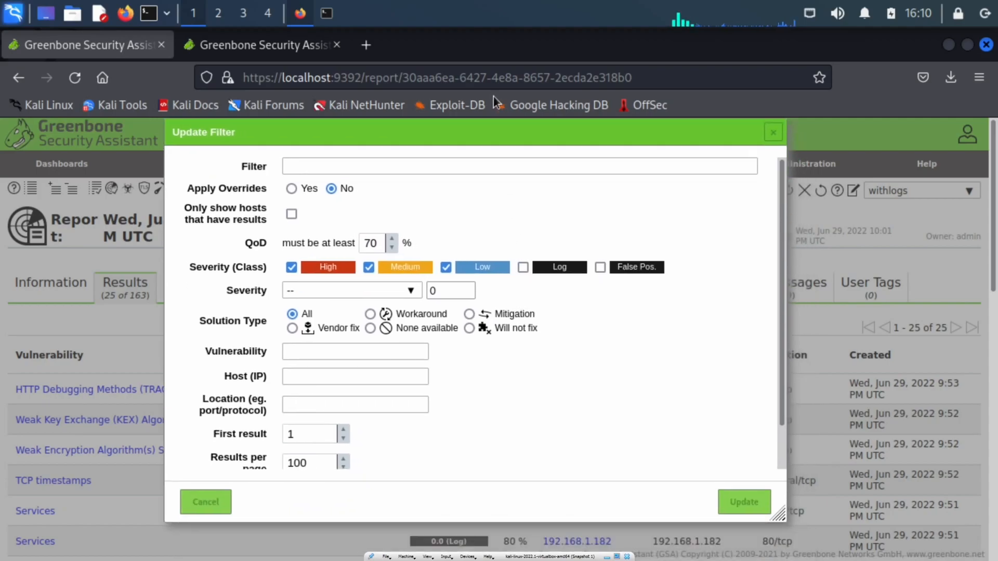
pyautogui.click(742, 502)
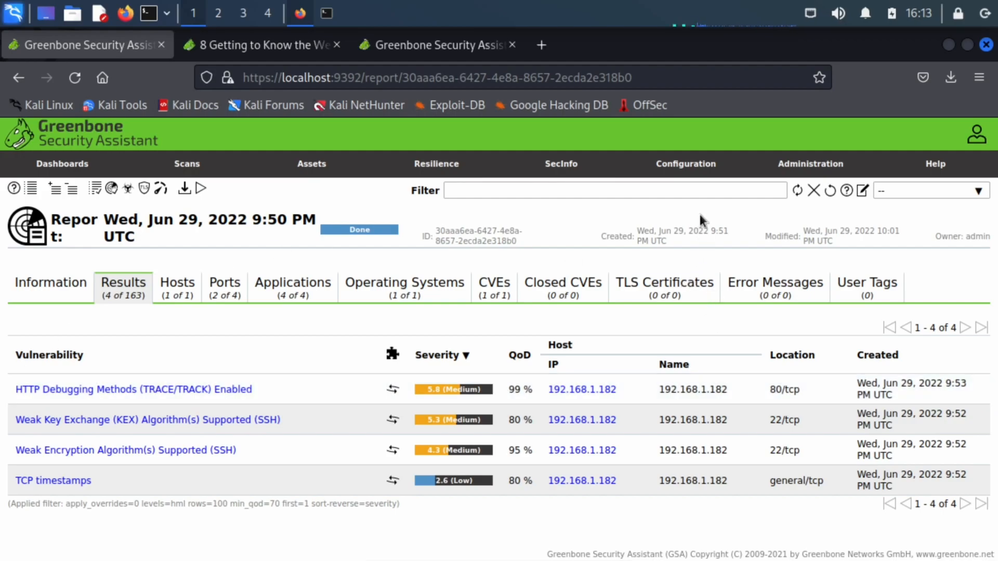
# Open the Filters page in a new browser tab and close the manual tab and the extra Greenbone tab.
pyautogui.moveTo(695, 169)
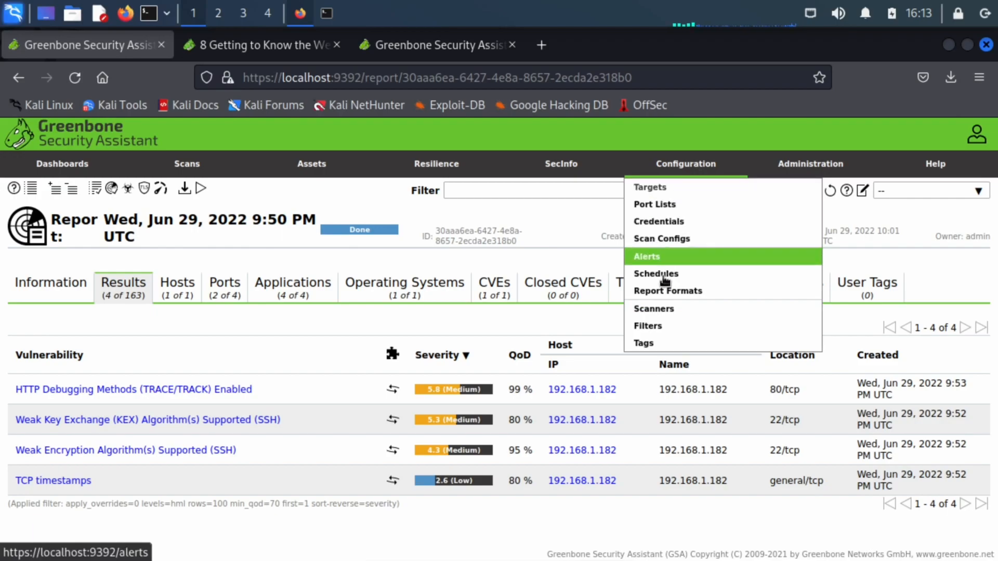
pyautogui.rightClick(656, 330)
pyautogui.click(681, 339)
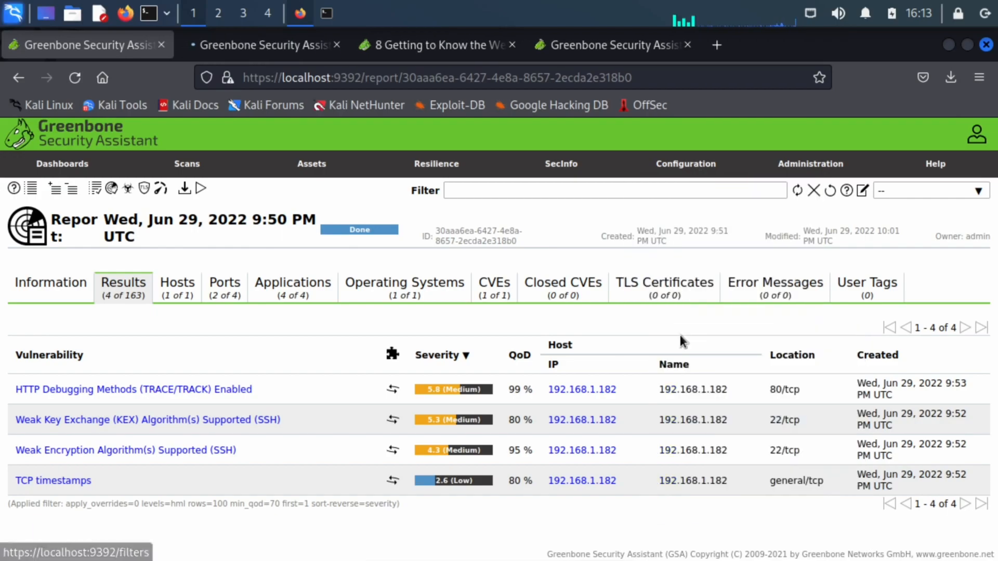
pyautogui.click(513, 45)
pyautogui.click(512, 45)
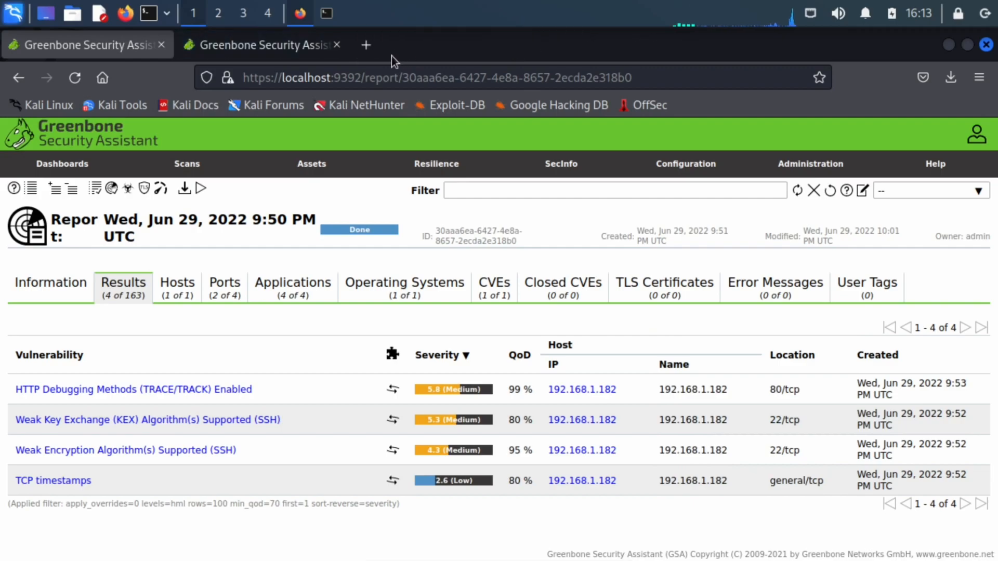
# Expand the stored "withlogs" filter on the Filters page and copy its full term.
pyautogui.click(257, 43)
pyautogui.moveTo(499, 224)
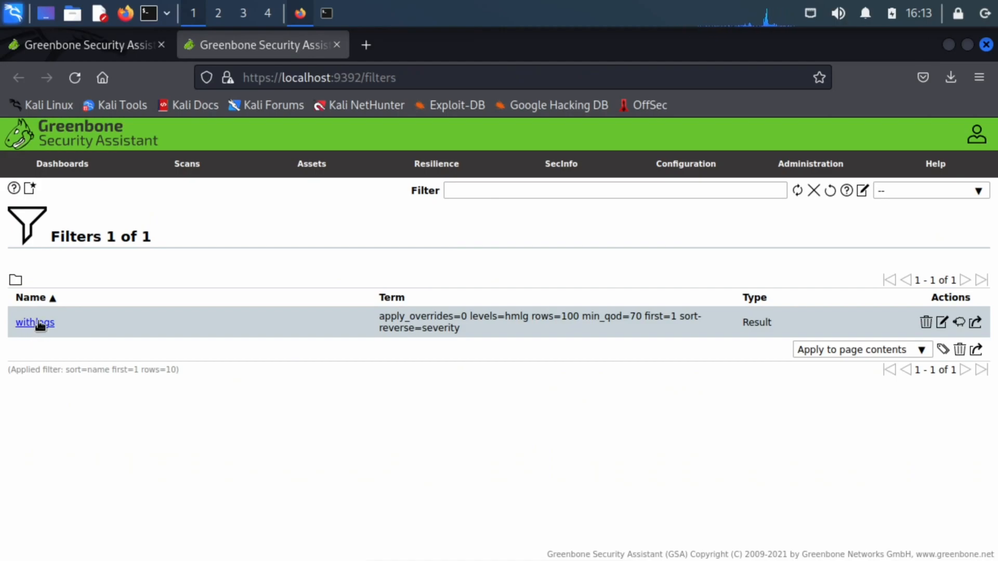
pyautogui.click(40, 325)
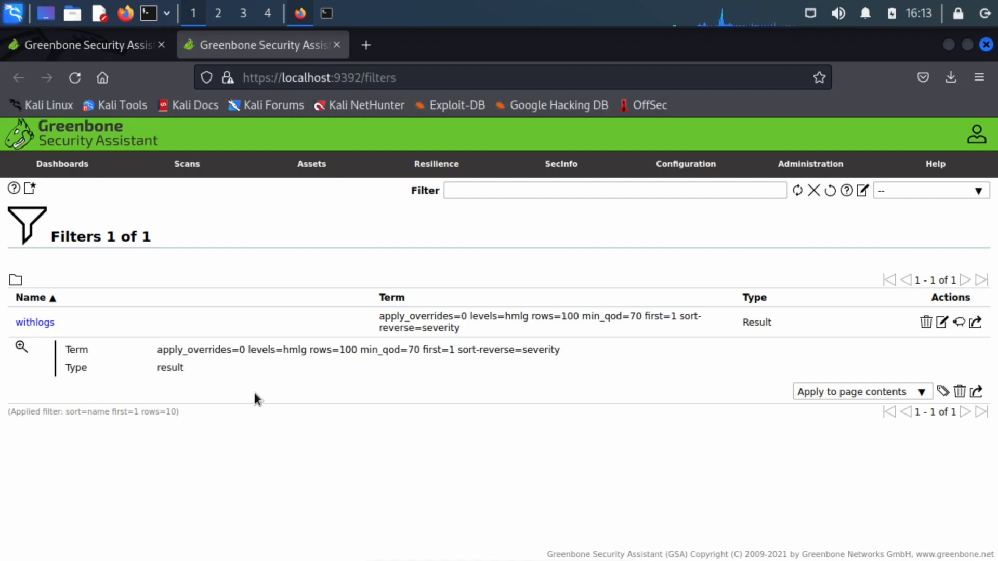
pyautogui.moveTo(154, 350); pyautogui.dragTo(525, 366)
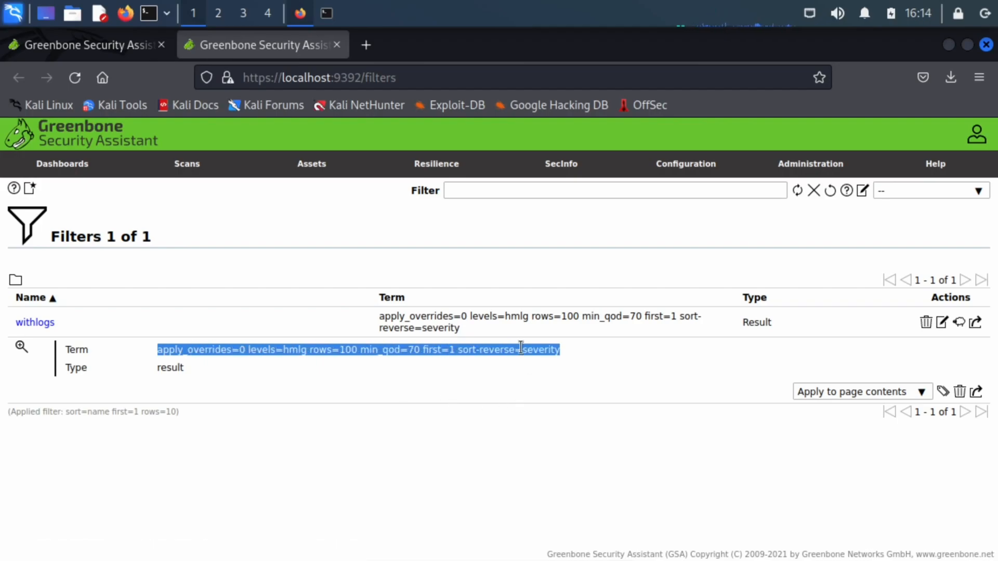
pyautogui.rightClick(521, 347)
pyautogui.click(540, 359)
# Filter the report's results with the copied term "apply_overrides=0 levels=hmlg rows=100 min_qod=70 first=1 sort-reverse=severity" and look through the list.
pyautogui.click(42, 51)
pyautogui.click(607, 192)
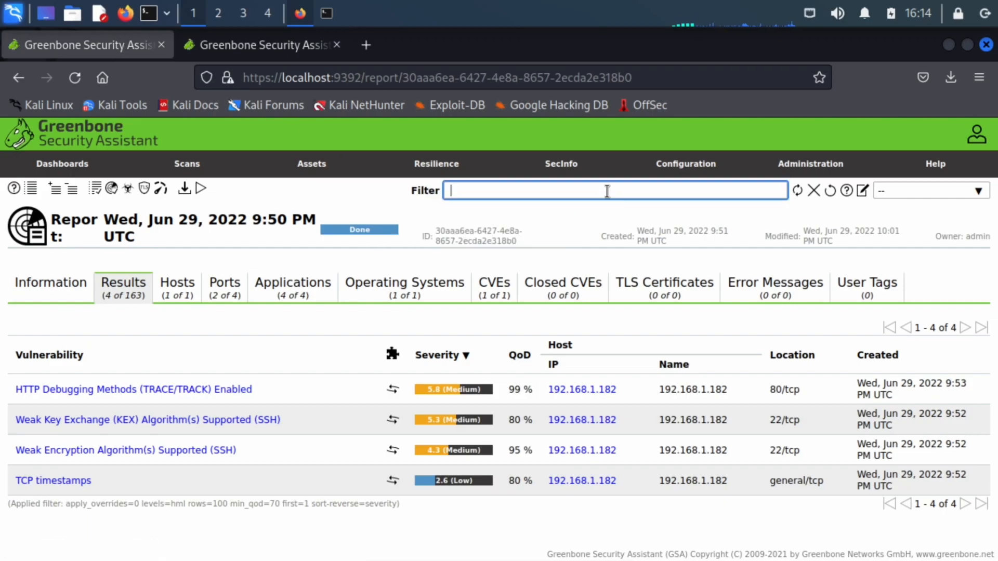
pyautogui.hotkey('ctrl', 'v')
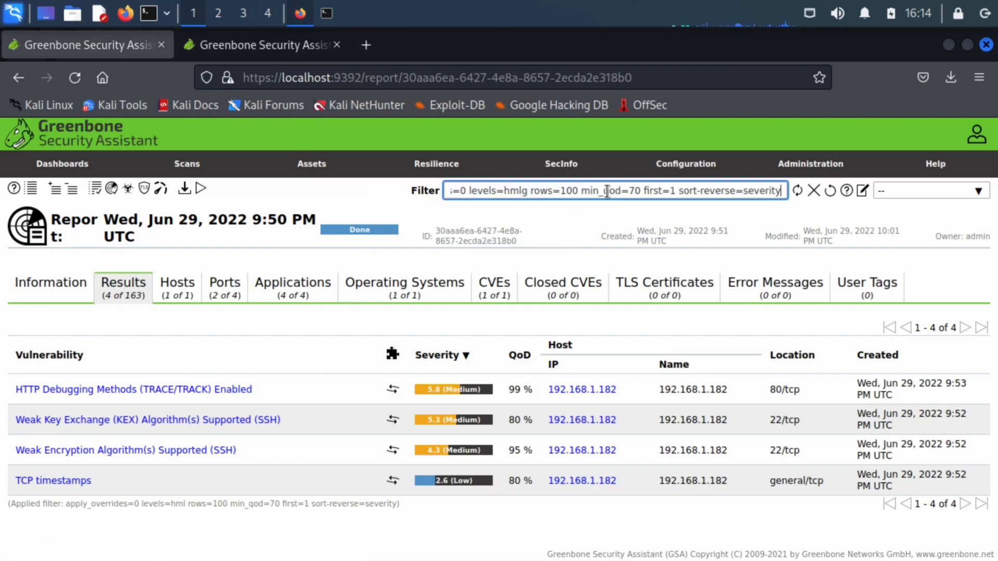
pyautogui.press('Return')
pyautogui.scroll(-10, 459, 446)
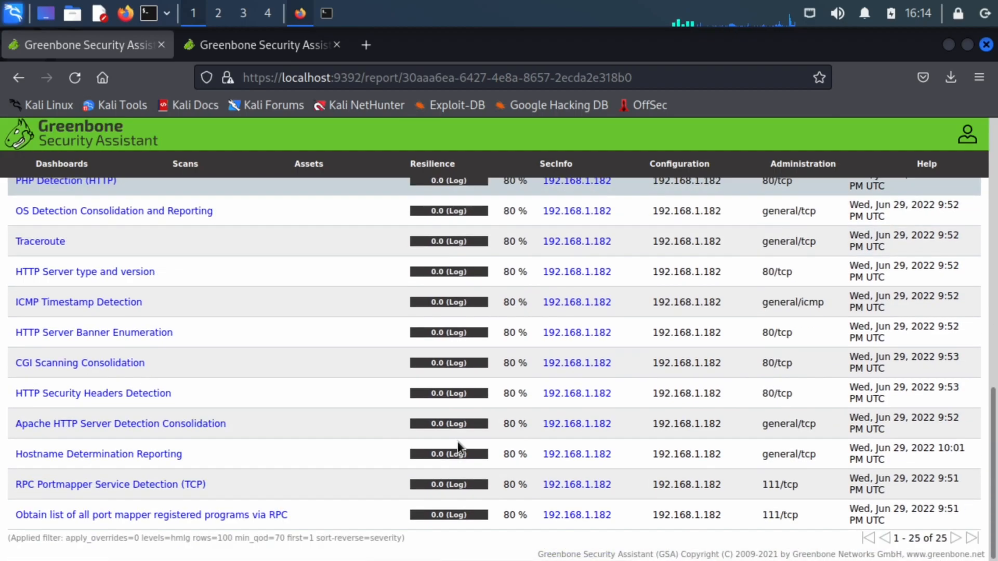
pyautogui.scroll(10, 458, 443)
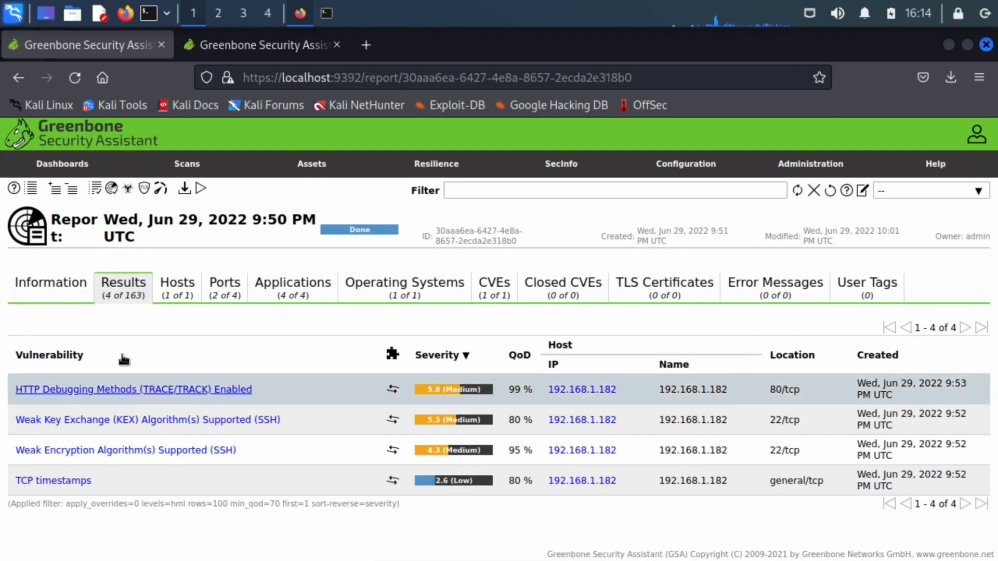
# Apply the stored "withlogs" filter to the report and look through the filtered results.
pyautogui.click(934, 186)
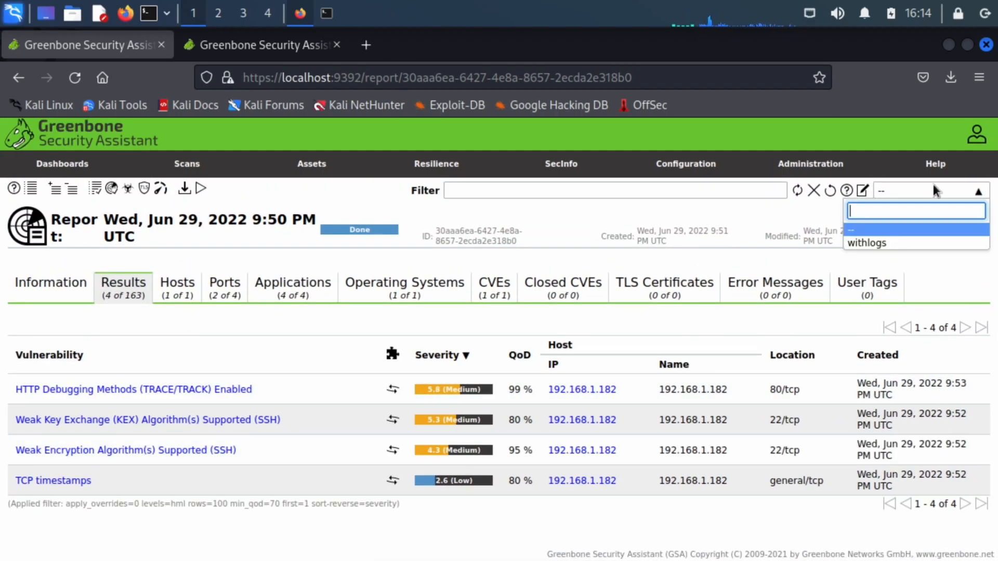
pyautogui.click(868, 243)
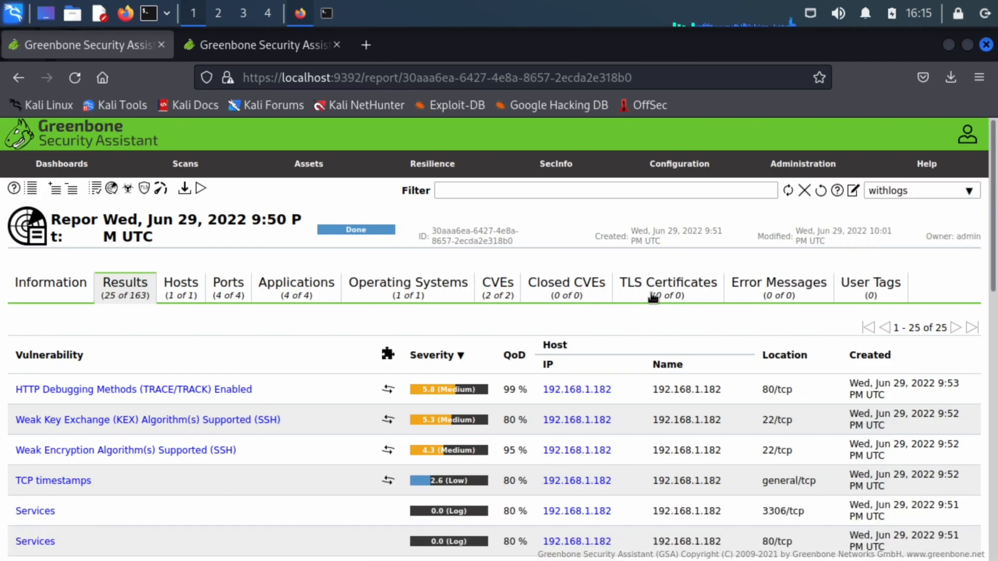
pyautogui.scroll(-10, 508, 469)
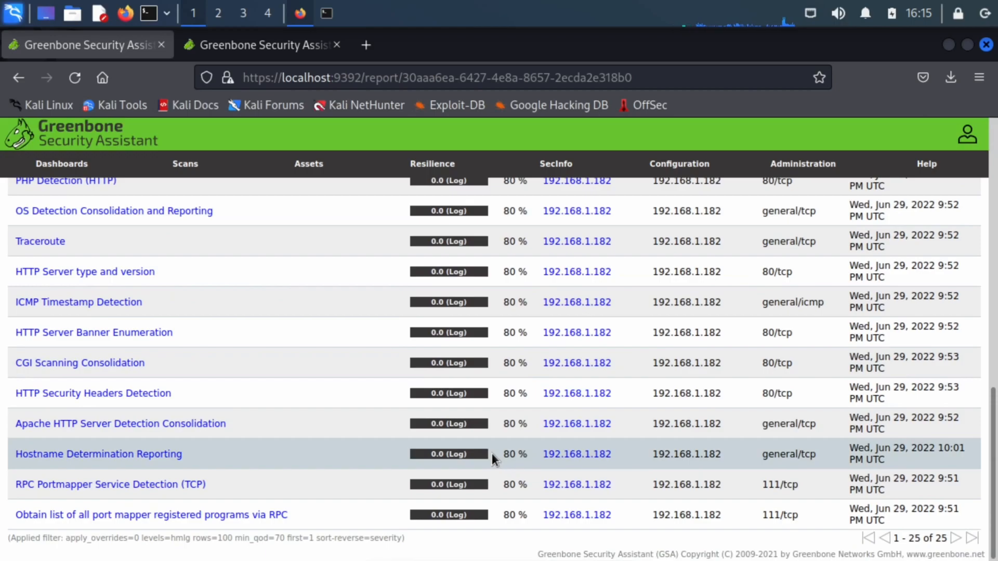
pyautogui.scroll(8, 492, 454)
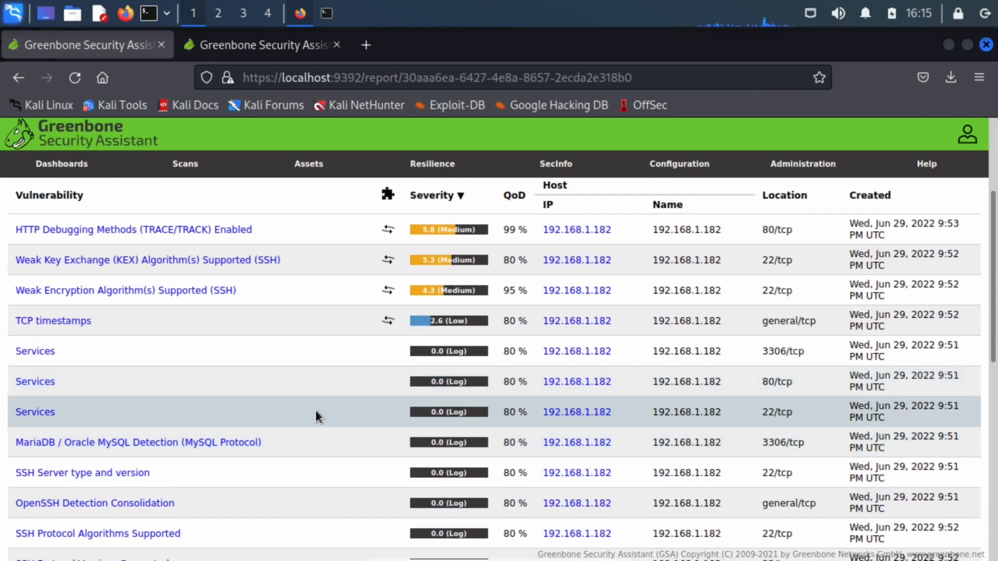
pyautogui.scroll(3, 321, 412)
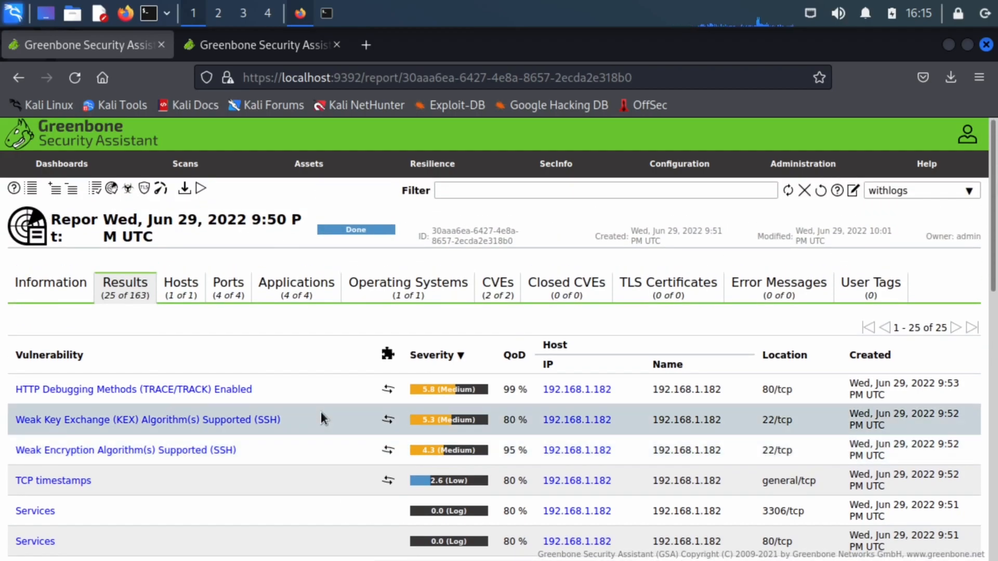
# Copy the "withlogs" term from the Filters page and paste it into the report's filter field.
pyautogui.click(226, 45)
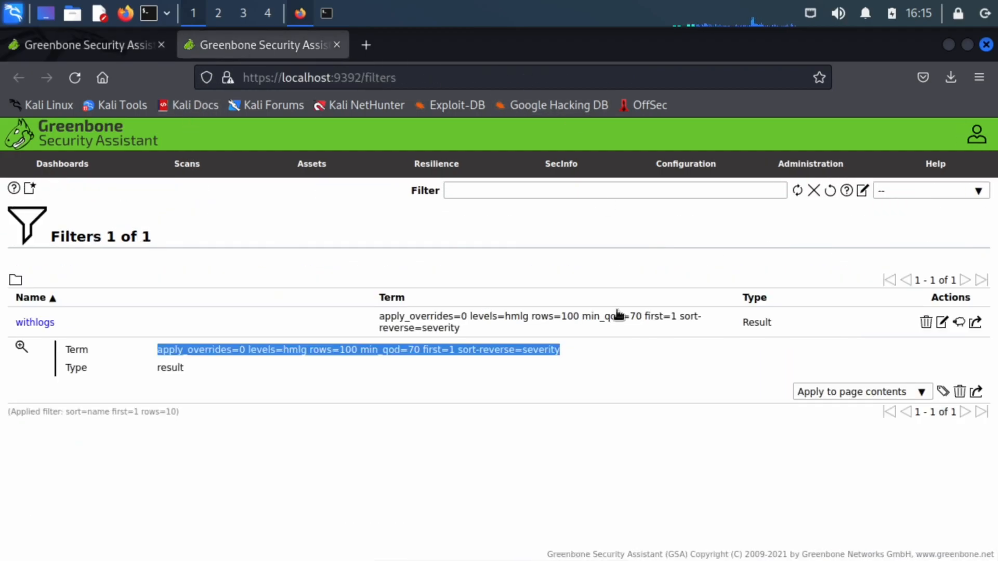
pyautogui.rightClick(450, 351)
pyautogui.click(462, 366)
pyautogui.click(130, 44)
pyautogui.click(614, 190)
pyautogui.hotkey('ctrl', 'v')
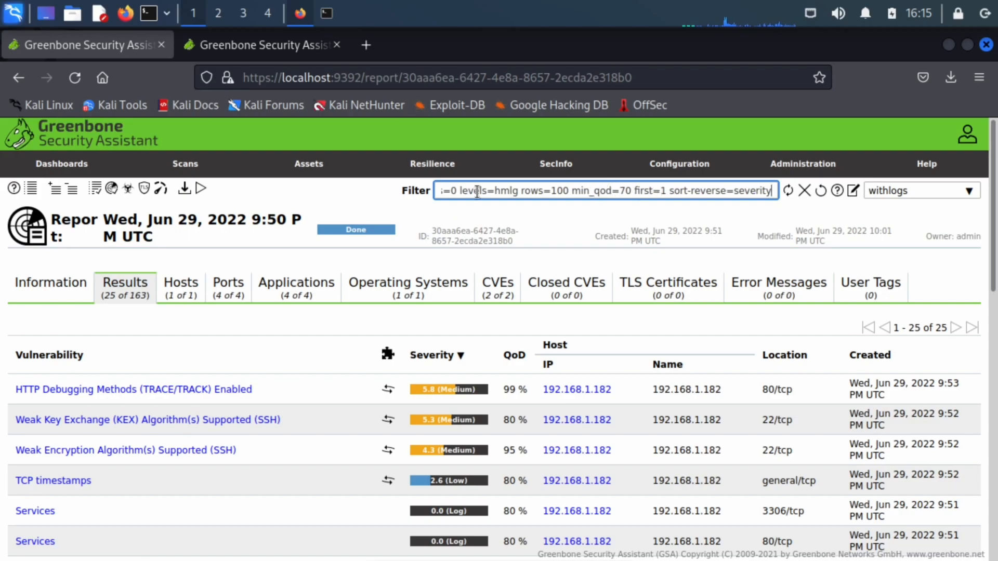
# Set rows to 3 in the pasted filter term, apply it to the report and go to the following page of results.
pyautogui.click(515, 190)
pyautogui.moveTo(515, 190); pyautogui.dragTo(411, 190)
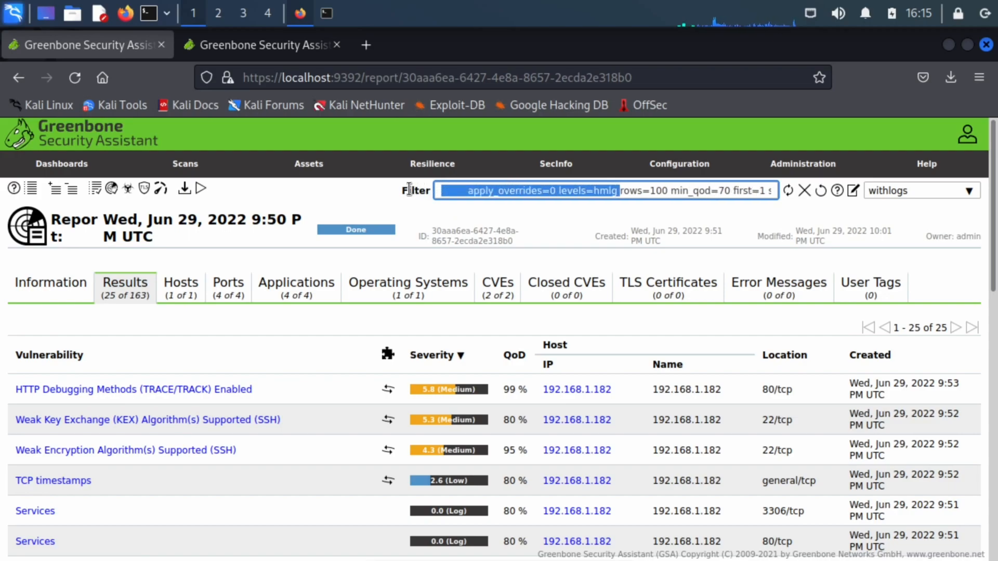
pyautogui.click(471, 192)
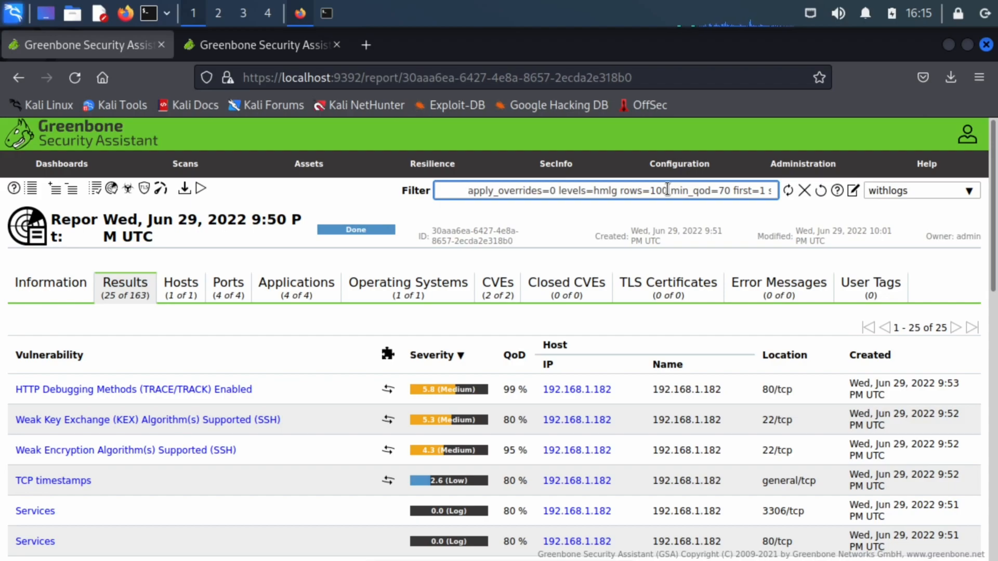
pyautogui.moveTo(668, 190); pyautogui.dragTo(652, 190)
pyautogui.write('3')
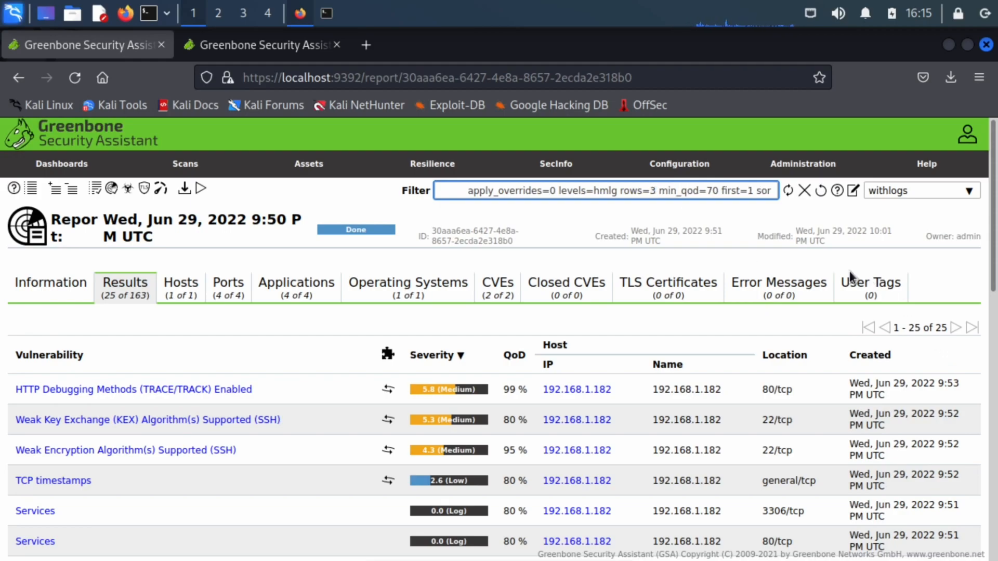
pyautogui.press('Return')
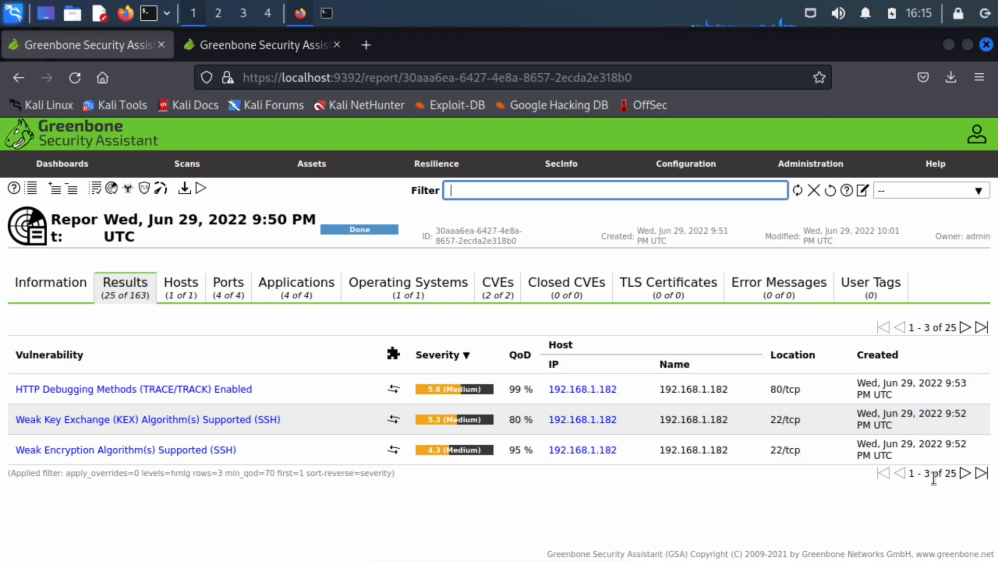
pyautogui.click(965, 474)
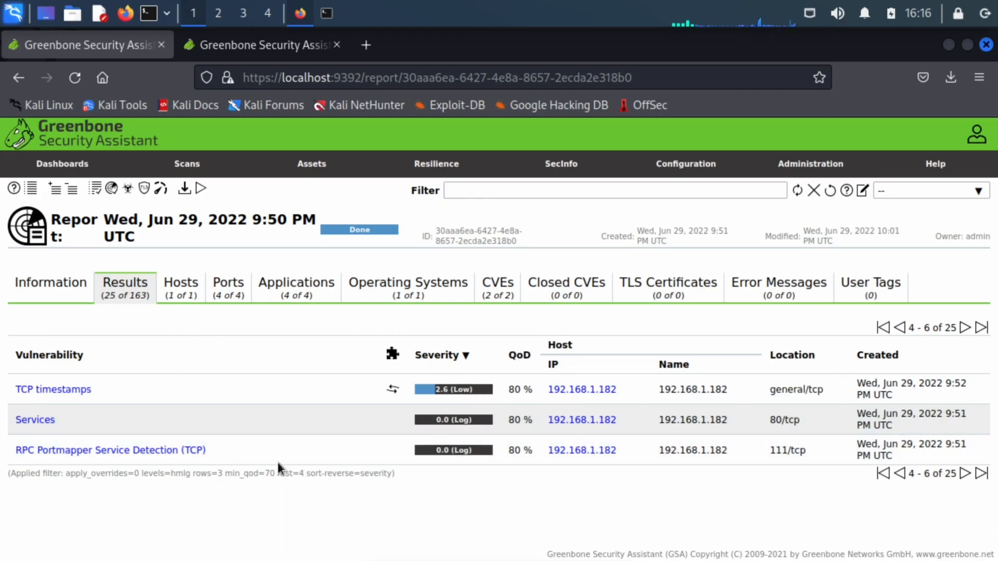
# Remove the rows filter from the report and look through the unfiltered results.
pyautogui.click(542, 190)
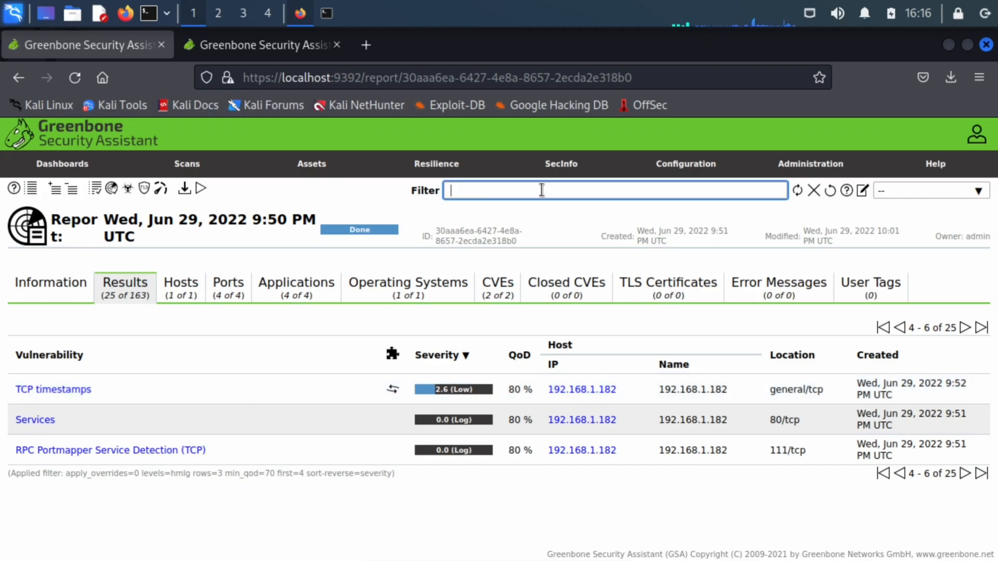
pyautogui.click(814, 192)
pyautogui.scroll(-3, 652, 463)
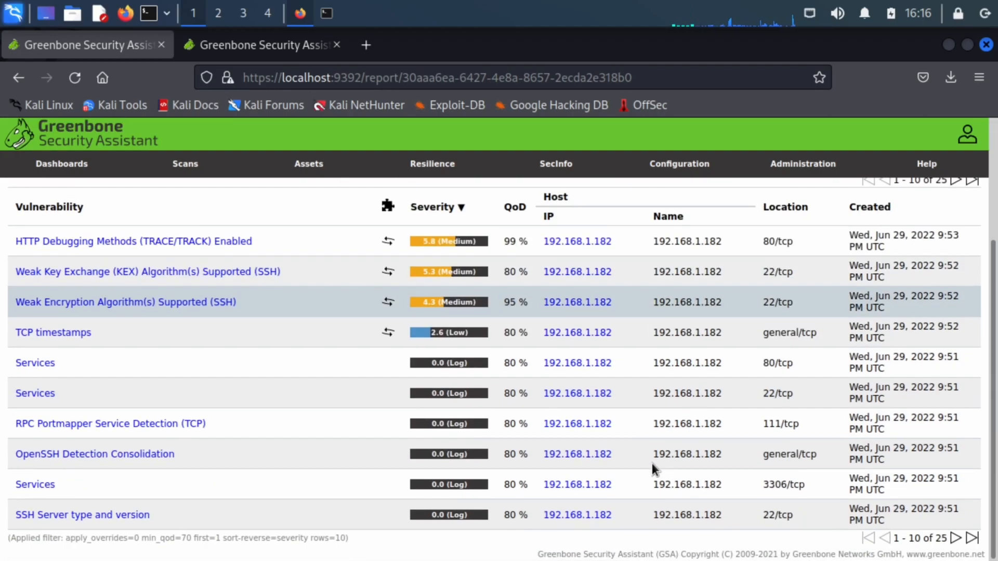
pyautogui.scroll(3, 651, 462)
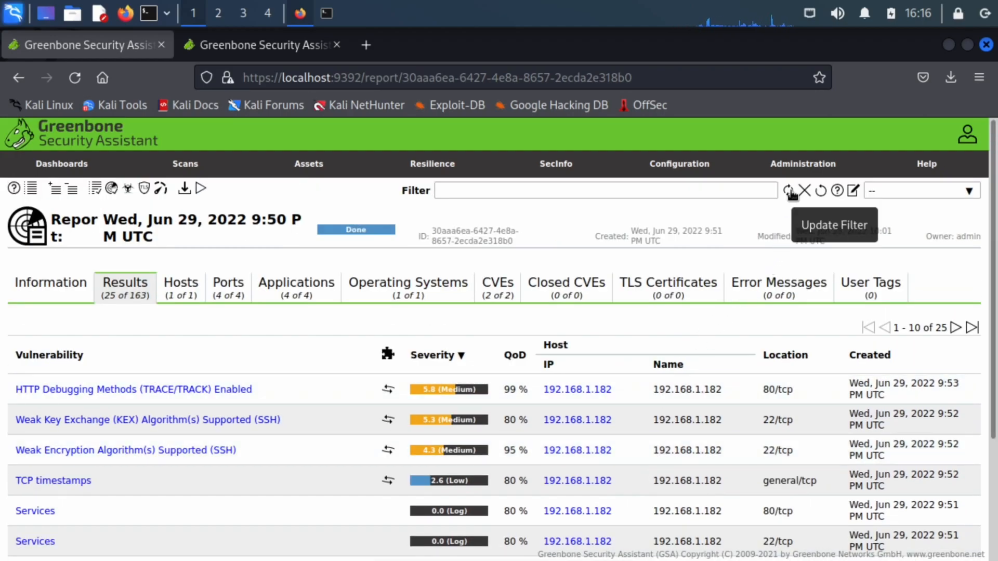
# Filter the report with the copied term changed to levels=lg and look through the low and log results.
pyautogui.click(748, 190)
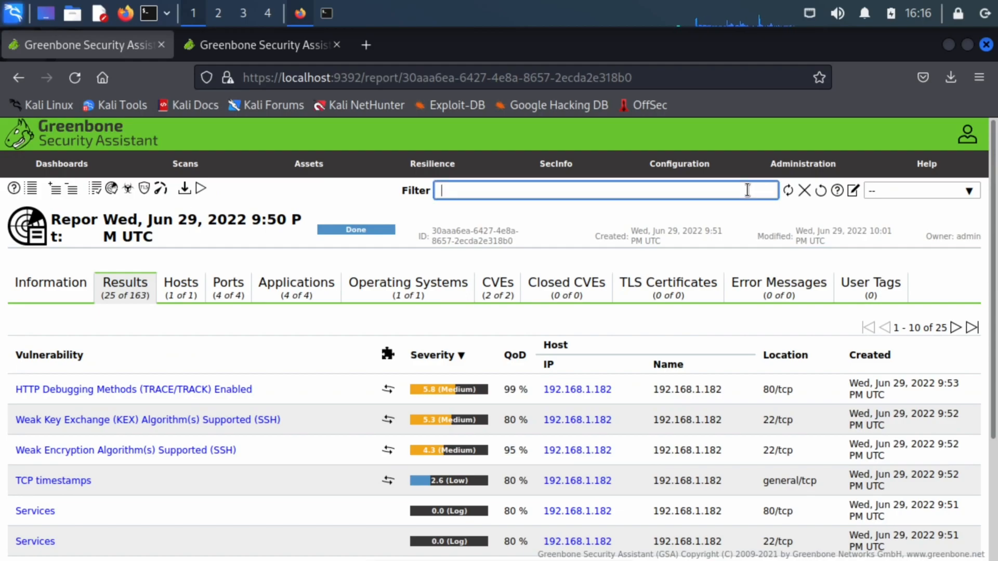
pyautogui.hotkey('ctrl', 'v')
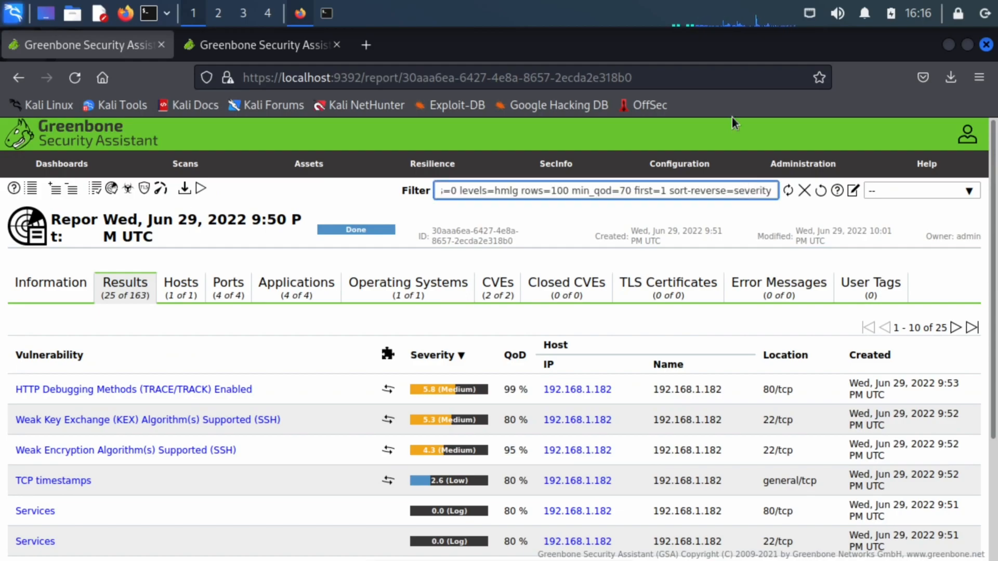
pyautogui.click(510, 191)
pyautogui.press('BackSpace')
pyautogui.press('BackSpace')
pyautogui.press('BackSpace')
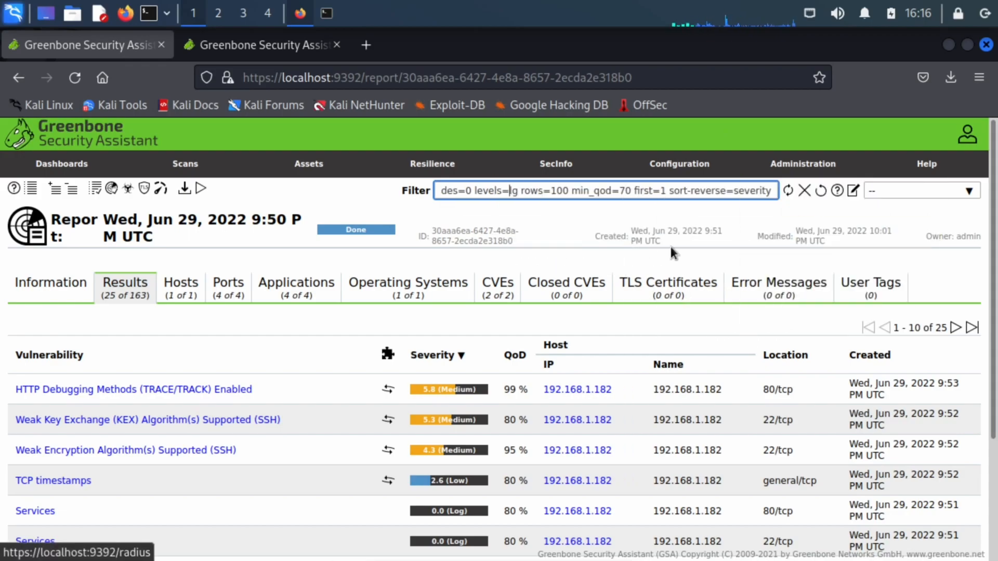
pyautogui.click(789, 191)
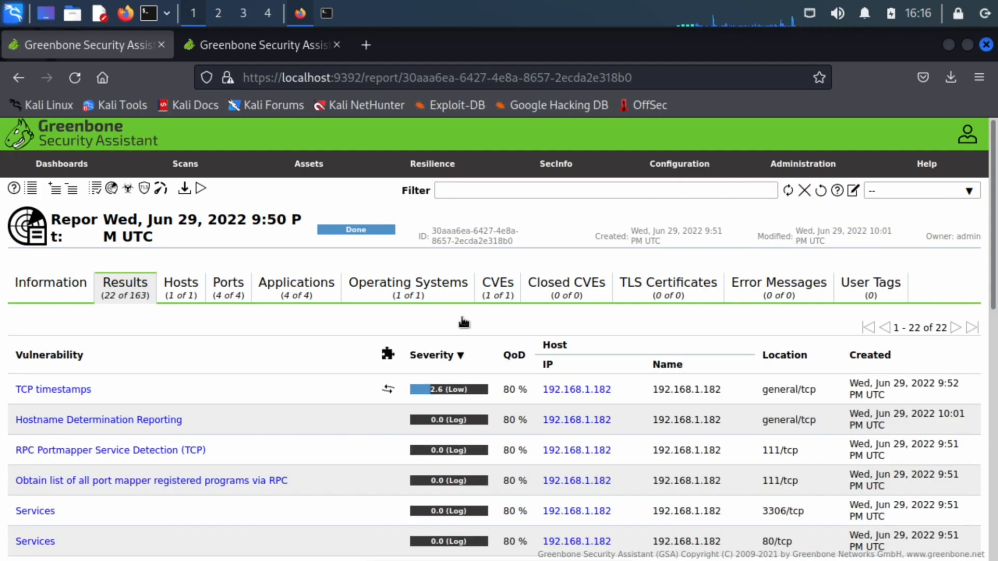
pyautogui.scroll(-10, 399, 466)
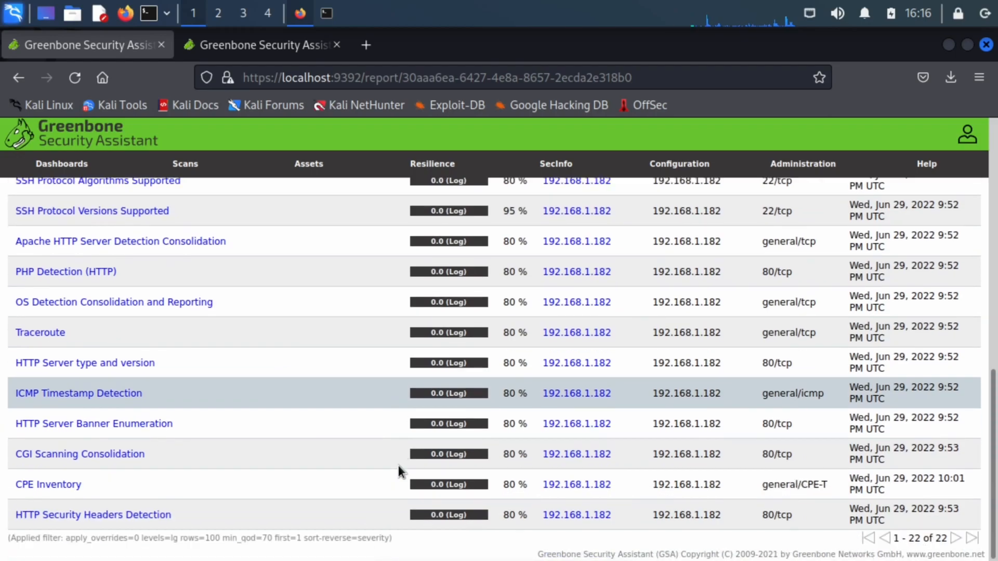
pyautogui.scroll(10, 398, 466)
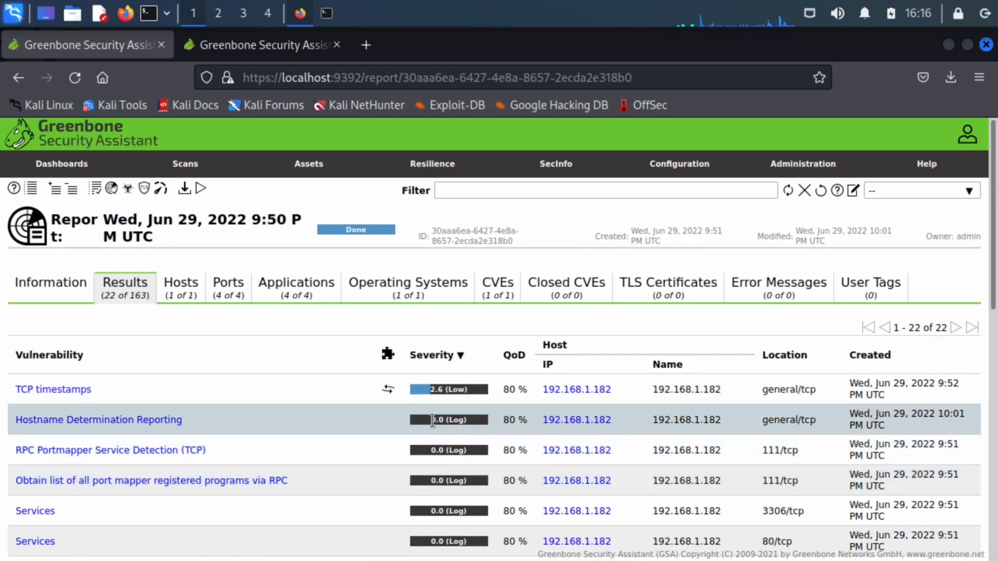
pyautogui.scroll(-10, 385, 437)
pyautogui.scroll(10, 485, 448)
# Apply the stored "withlogs" filter to the report again, and reset the report to the default filter.
pyautogui.click(915, 190)
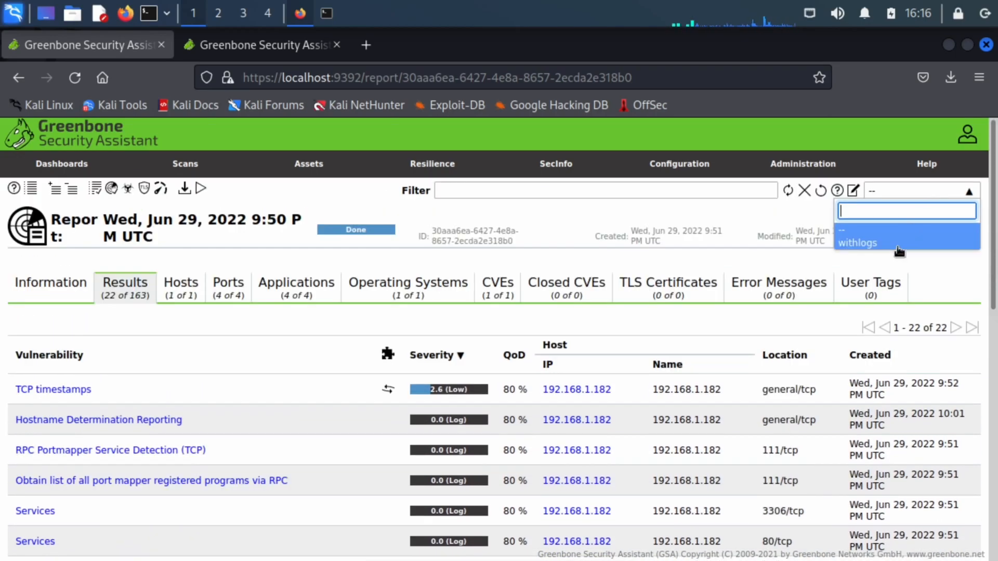
pyautogui.click(888, 245)
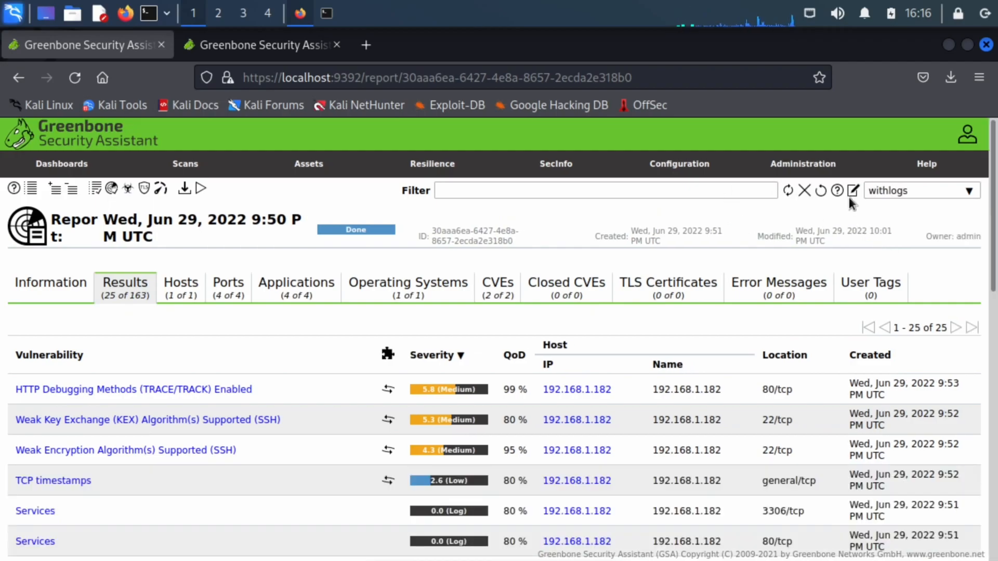
pyautogui.click(933, 194)
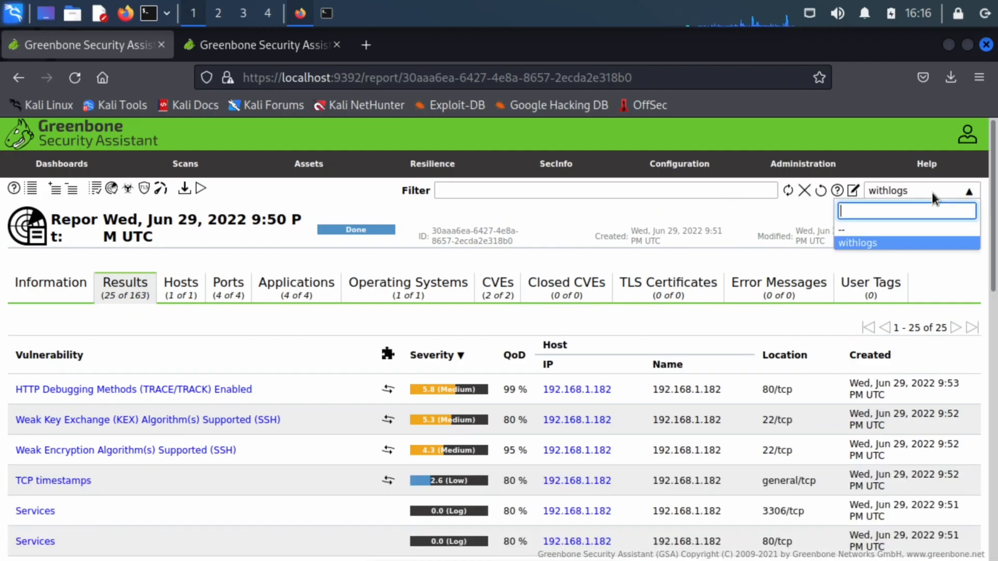
pyautogui.click(805, 193)
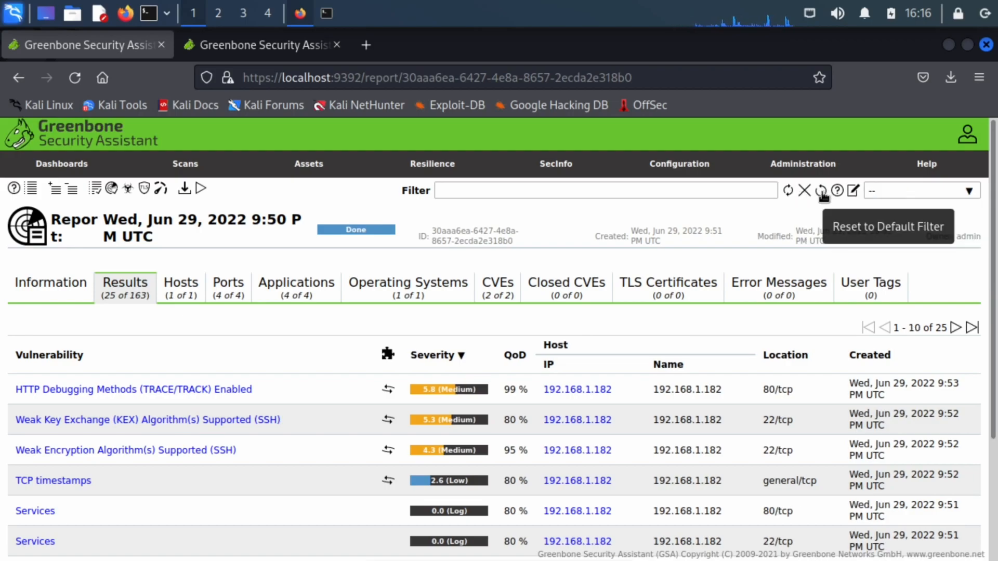
pyautogui.click(822, 191)
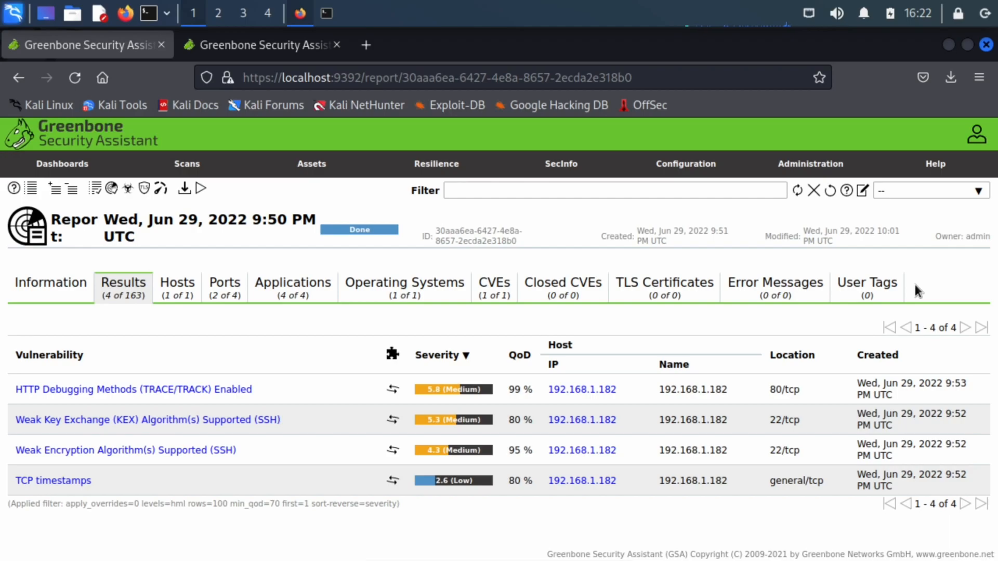
# Open the Greenbone user manual, search its index for "results" and open section 11.2.1.1 Results of a Report.
pyautogui.moveTo(932, 169)
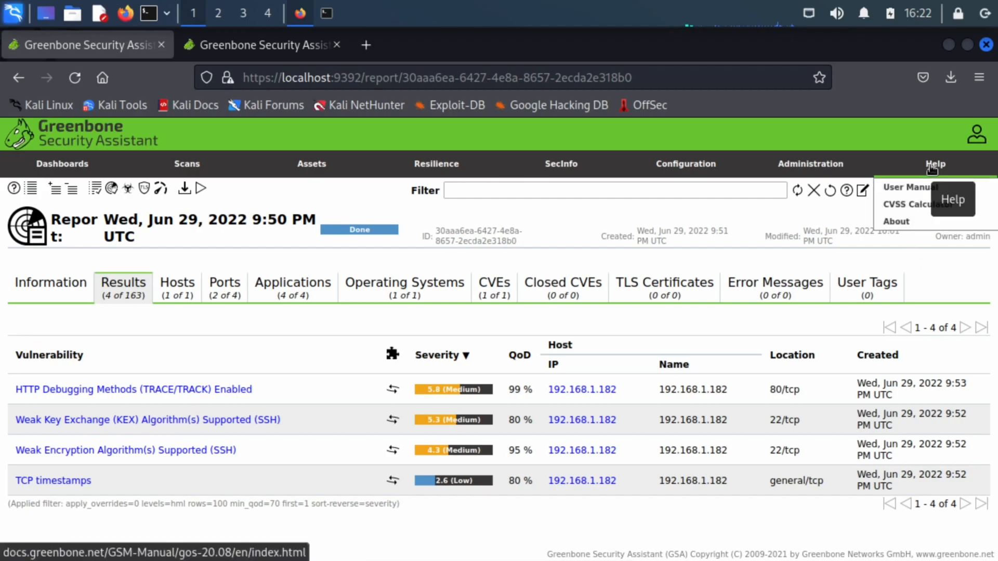
pyautogui.click(921, 188)
pyautogui.scroll(-10, 507, 371)
pyautogui.scroll(-10, 507, 371)
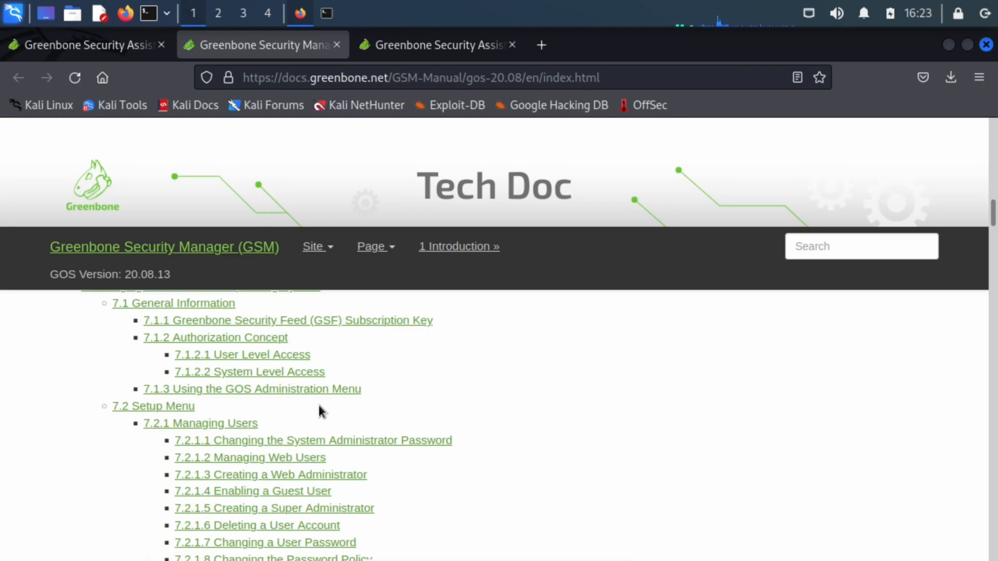
pyautogui.hotkey('ctrl', 'f')
pyautogui.write('results')
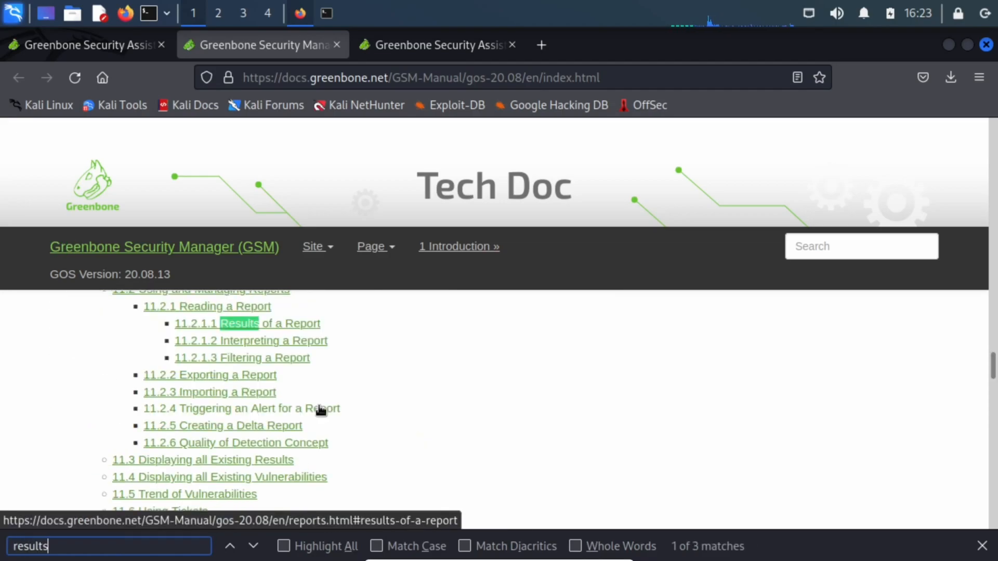
pyautogui.press('Return')
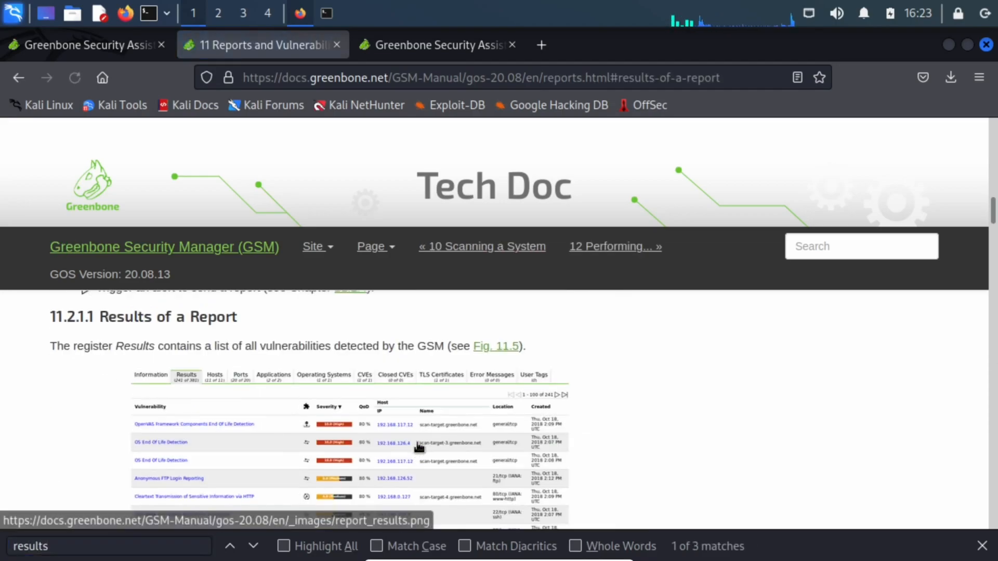
# Read the Results of a Report section down to the descriptions of QoD, host, location and creation date.
pyautogui.tripleClick(532, 339)
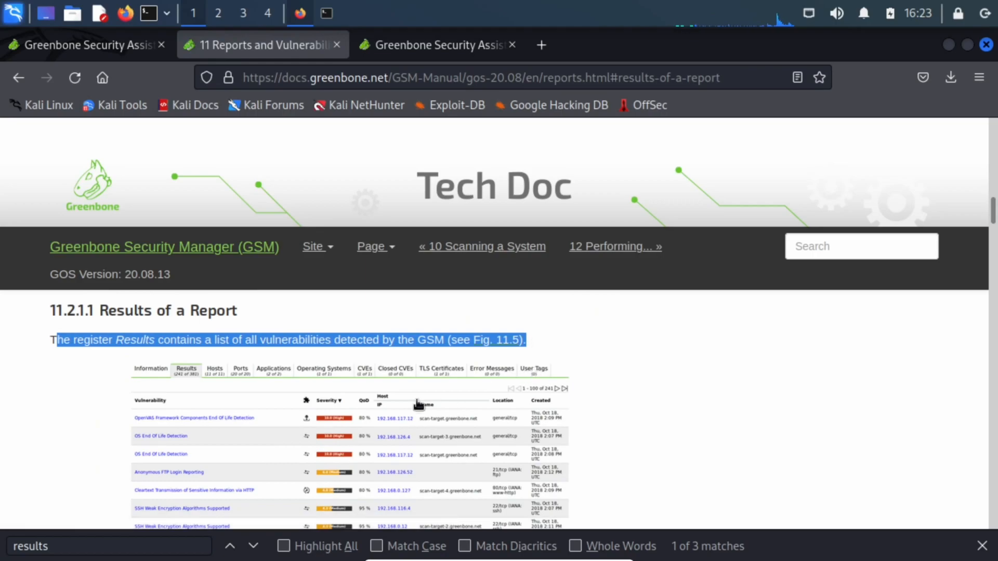
pyautogui.scroll(-5, 296, 414)
pyautogui.scroll(-10, 298, 418)
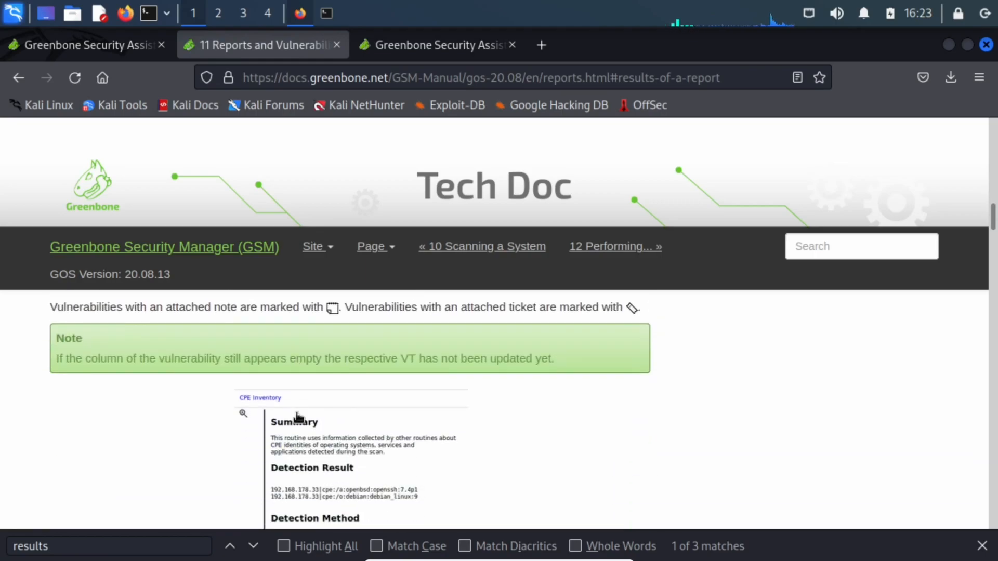
pyautogui.scroll(-4, 296, 413)
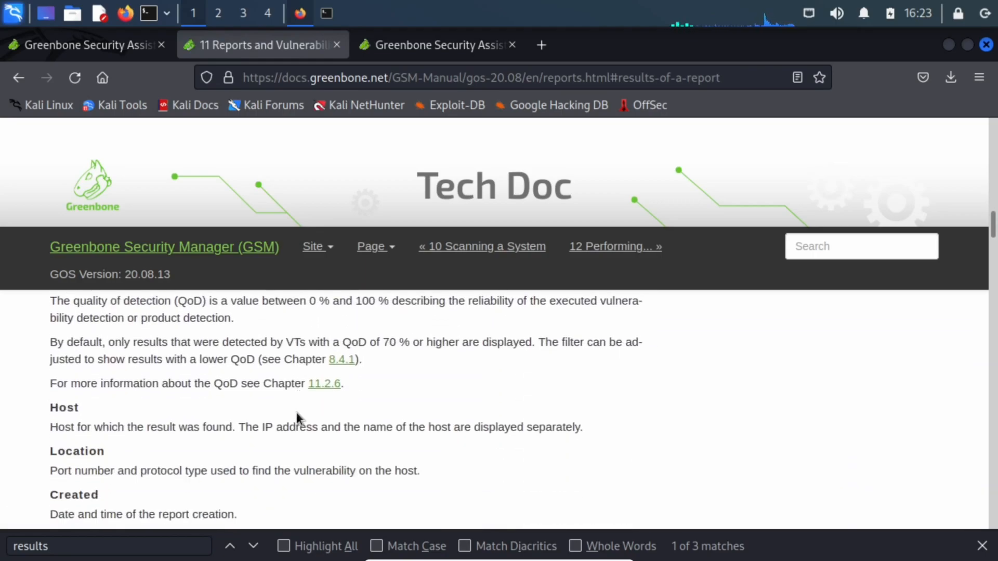
# Search the Reports chapter for "result" and look through the matching passages.
pyautogui.hotkey('ctrl', 'f')
pyautogui.write('re')
pyautogui.press('BackSpace')
pyautogui.press('BackSpace')
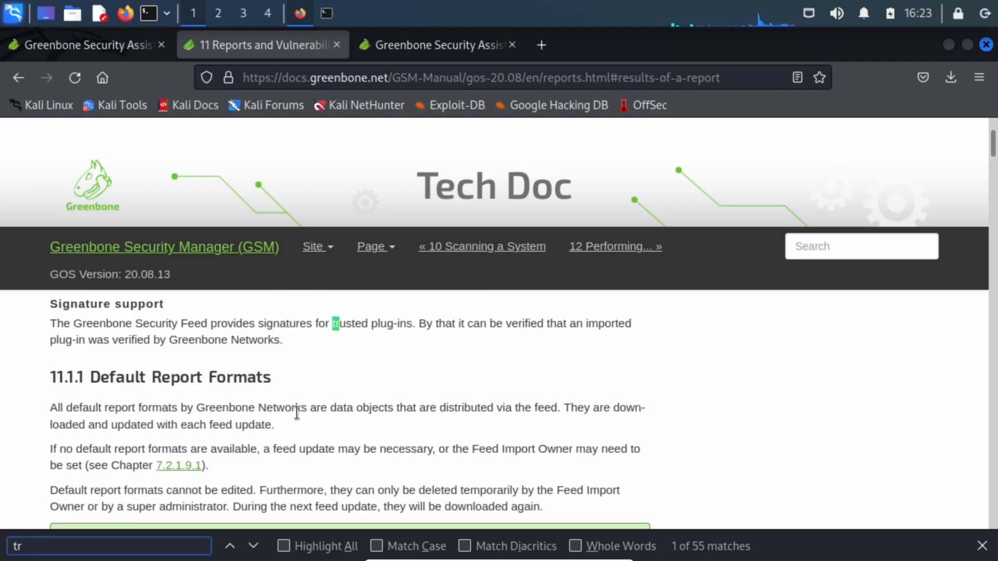
pyautogui.write('result')
pyautogui.press('Return')
pyautogui.press('Return')
pyautogui.press('Return')
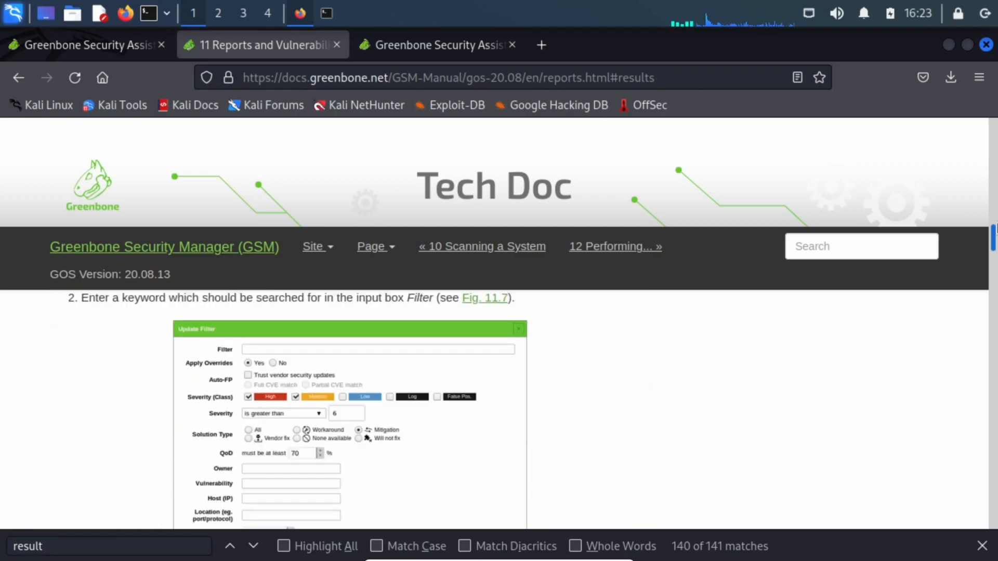
pyautogui.scroll(10, 263, 278)
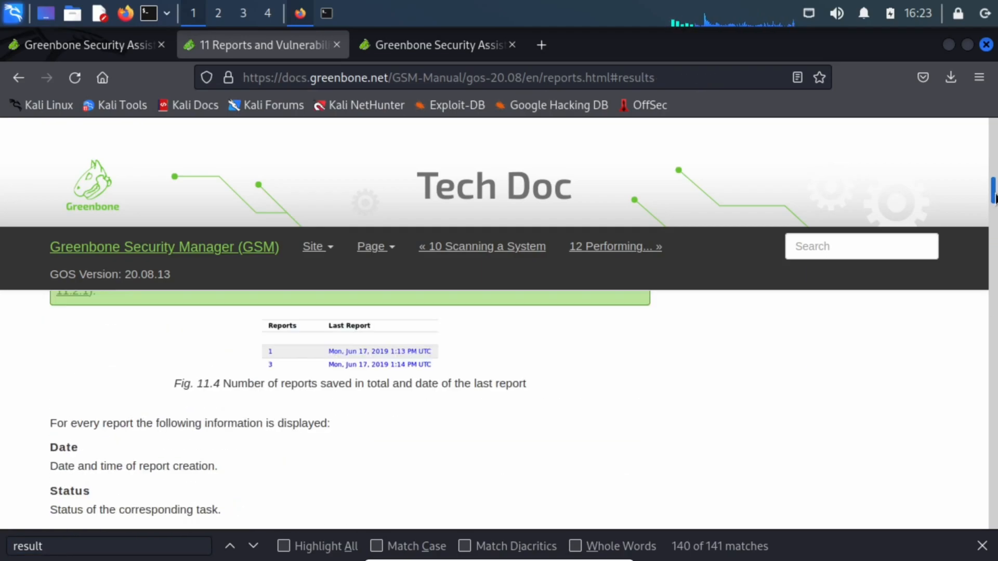
# Return to the manual's index, search it for "result" and open section 11.2.1.3 Filtering a Report.
pyautogui.click(232, 252)
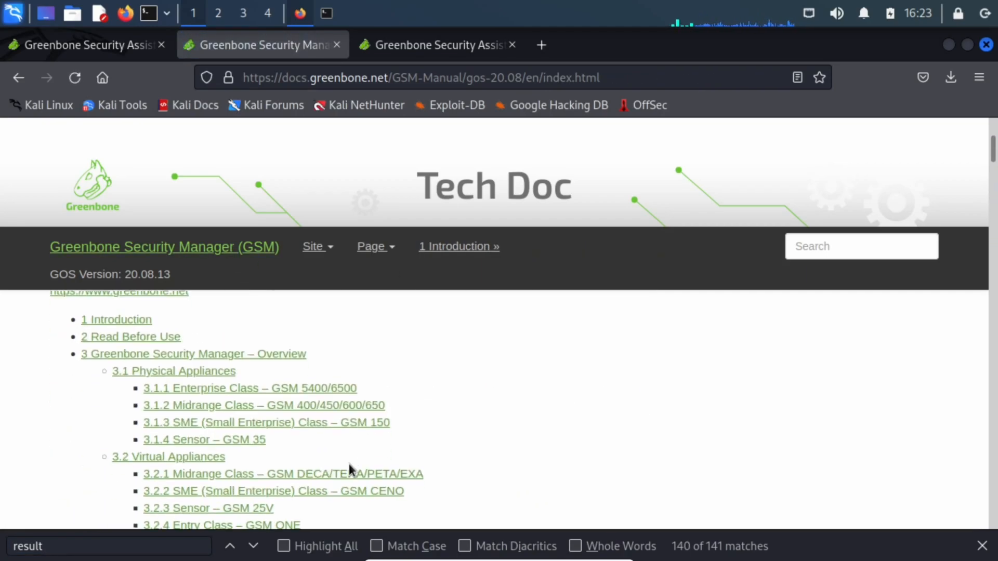
pyautogui.scroll(-3, 348, 463)
pyautogui.hotkey('ctrl', 'f')
pyautogui.write('res')
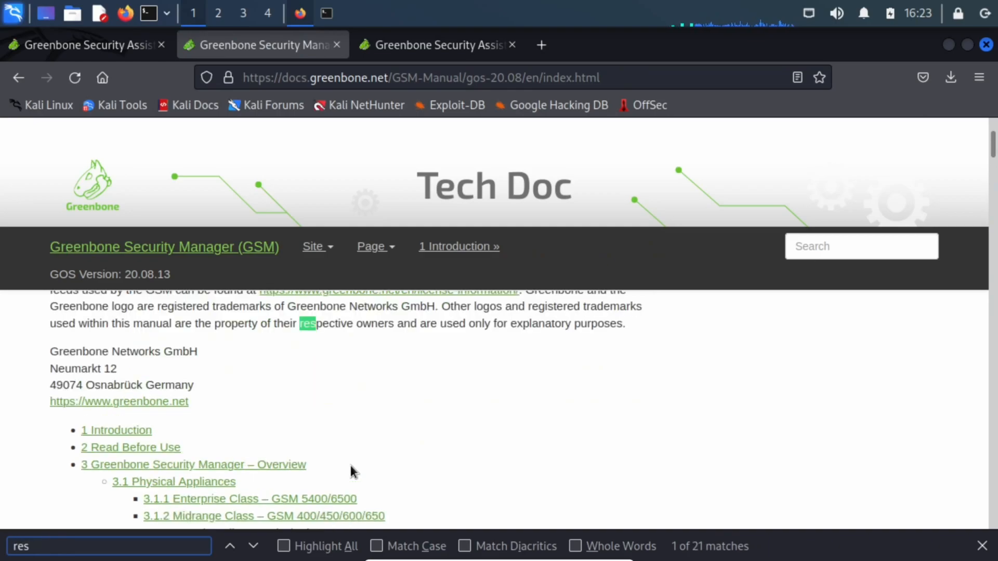
pyautogui.write('ult')
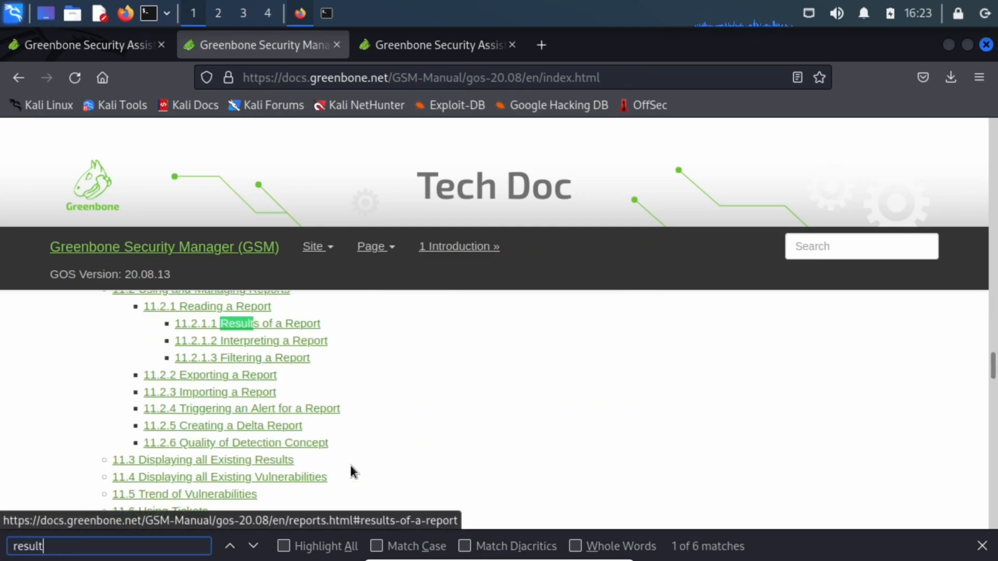
pyautogui.click(267, 359)
pyautogui.scroll(2, 368, 388)
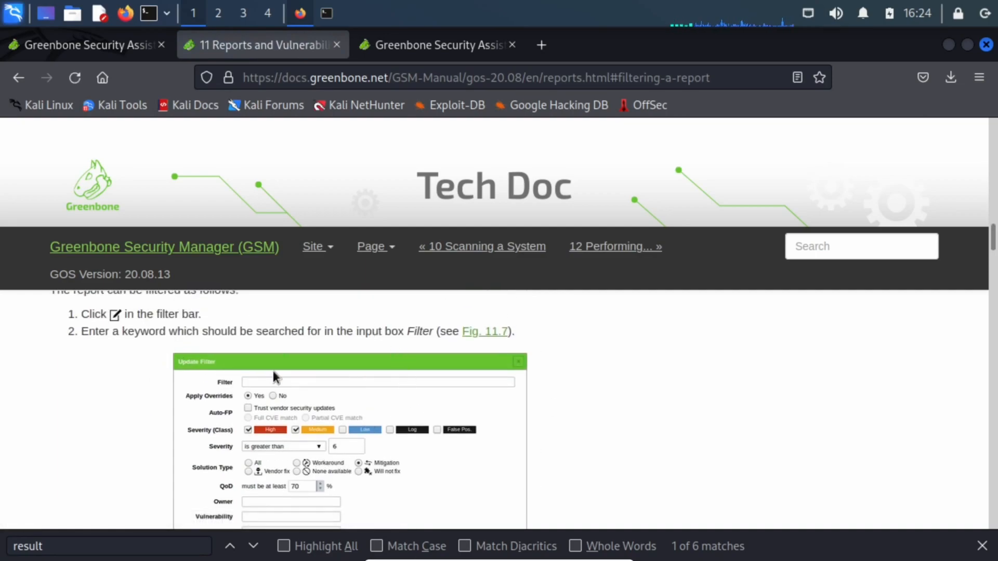
# Read the filter instructions in Filtering a Report, and close the manual and the stored filters page.
pyautogui.scroll(-8, 338, 436)
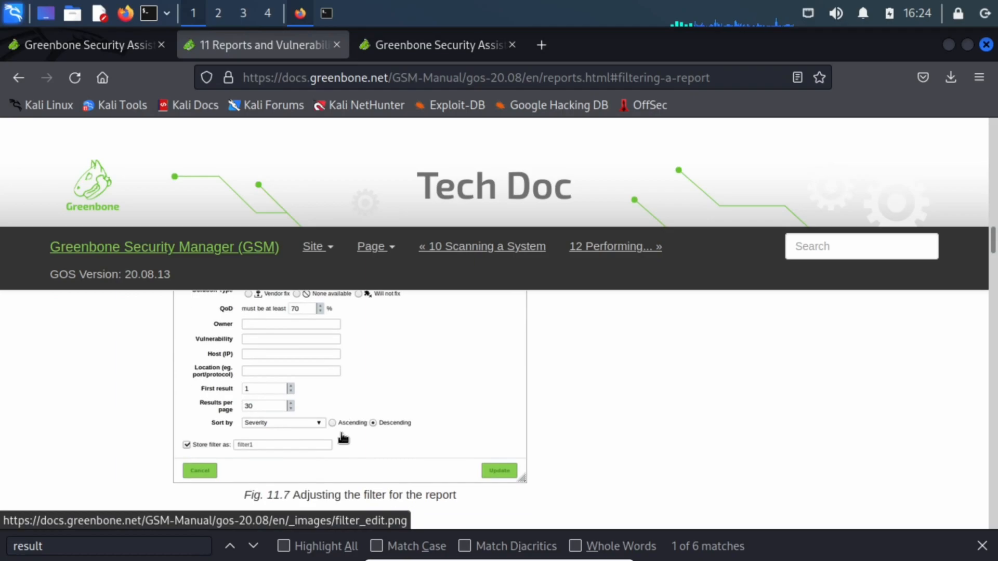
pyautogui.scroll(-4, 342, 433)
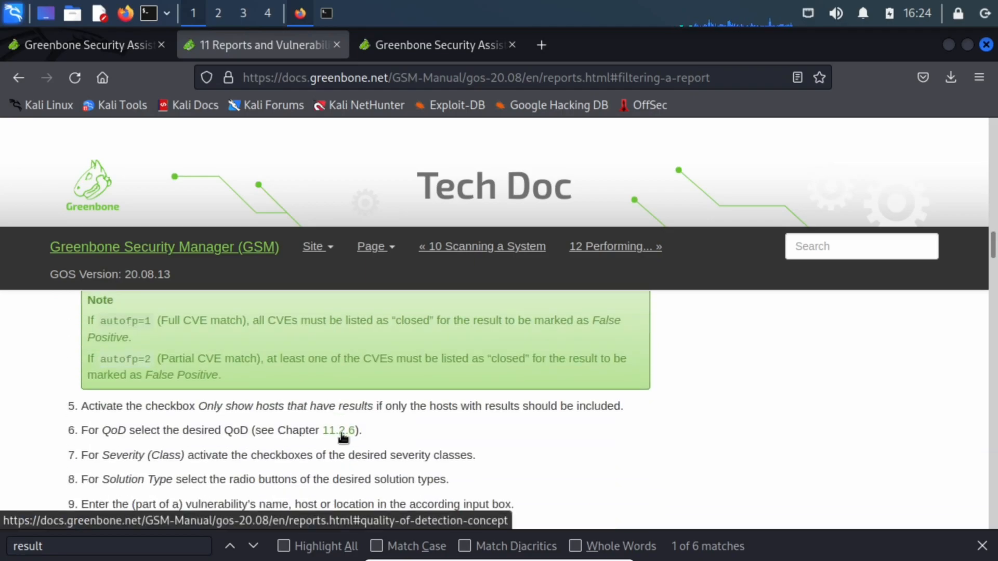
pyautogui.click(336, 44)
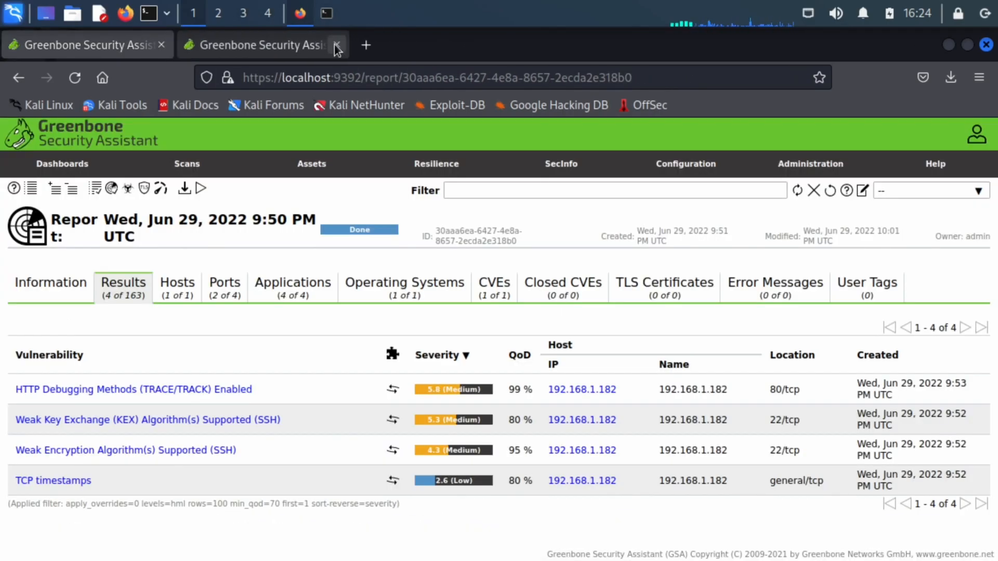
pyautogui.click(263, 45)
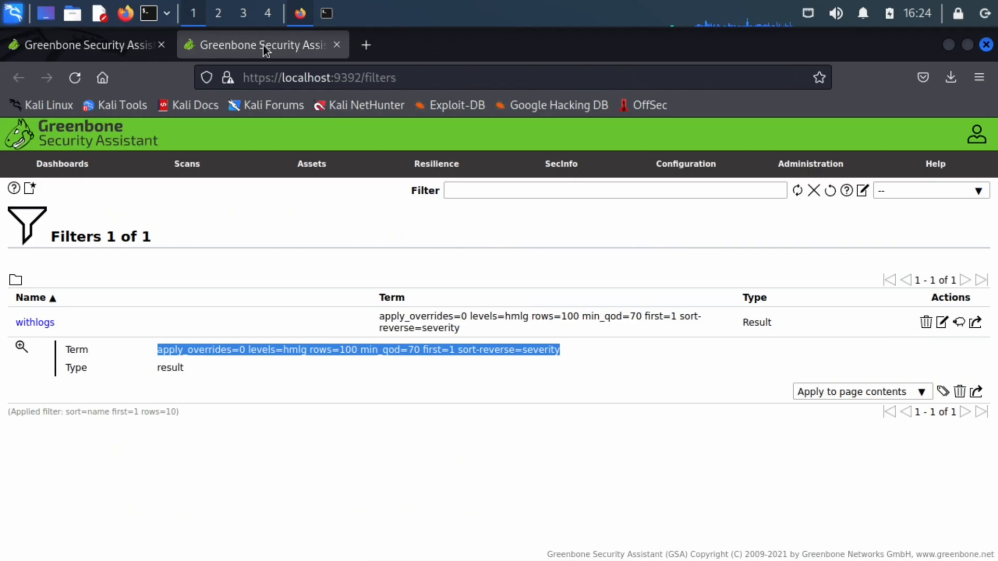
pyautogui.click(336, 47)
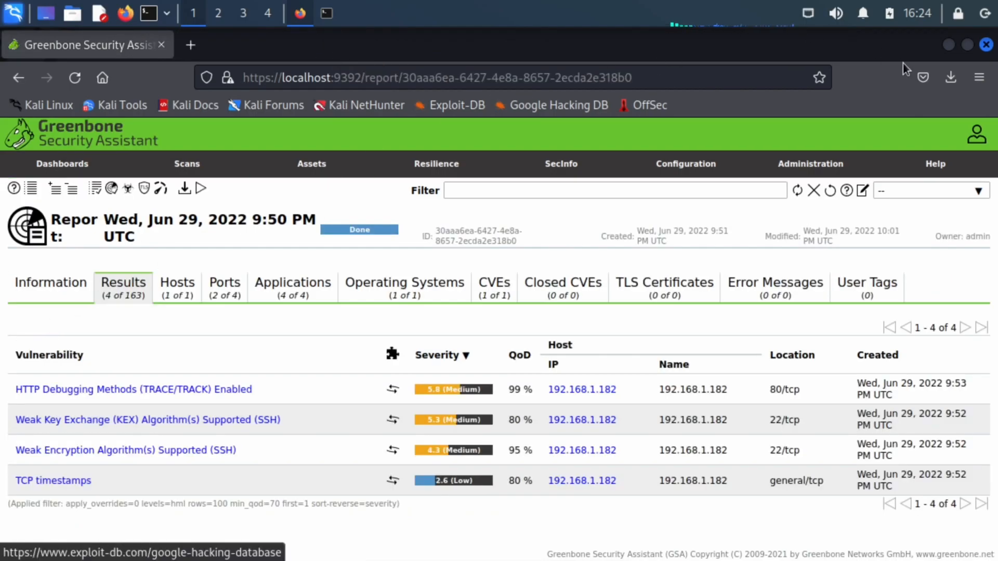
# Open the CVSS Calculator separately from the report and look over the CVSSv2 and CVSSv3 base score calculators.
pyautogui.moveTo(936, 164)
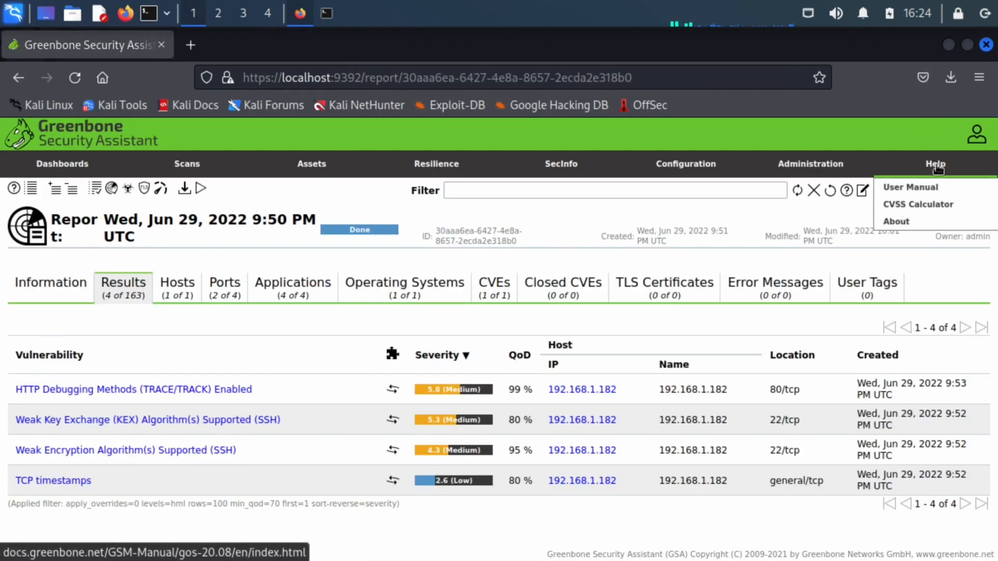
pyautogui.rightClick(910, 208)
pyautogui.click(908, 220)
pyautogui.click(214, 43)
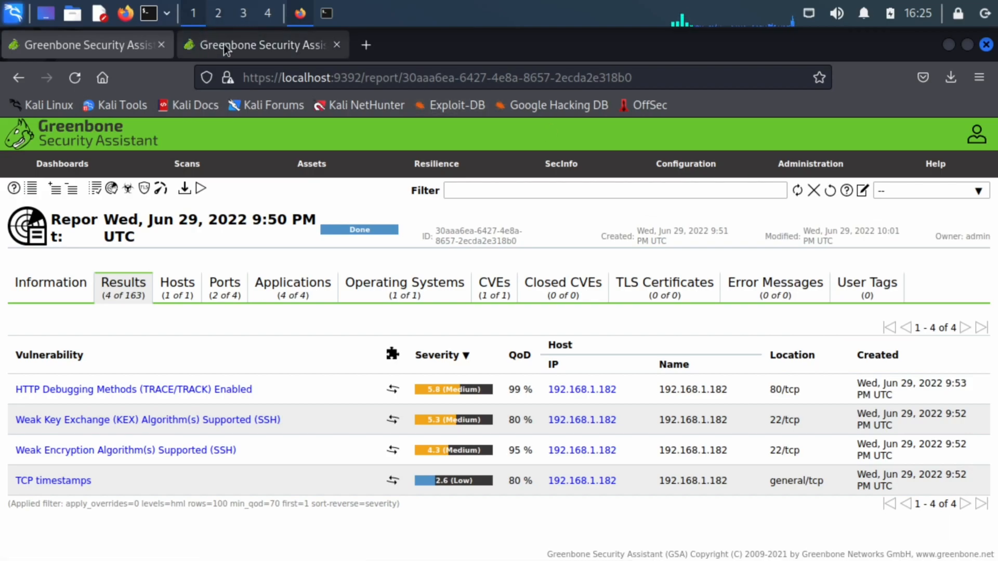
pyautogui.moveTo(302, 236); pyautogui.dragTo(58, 235)
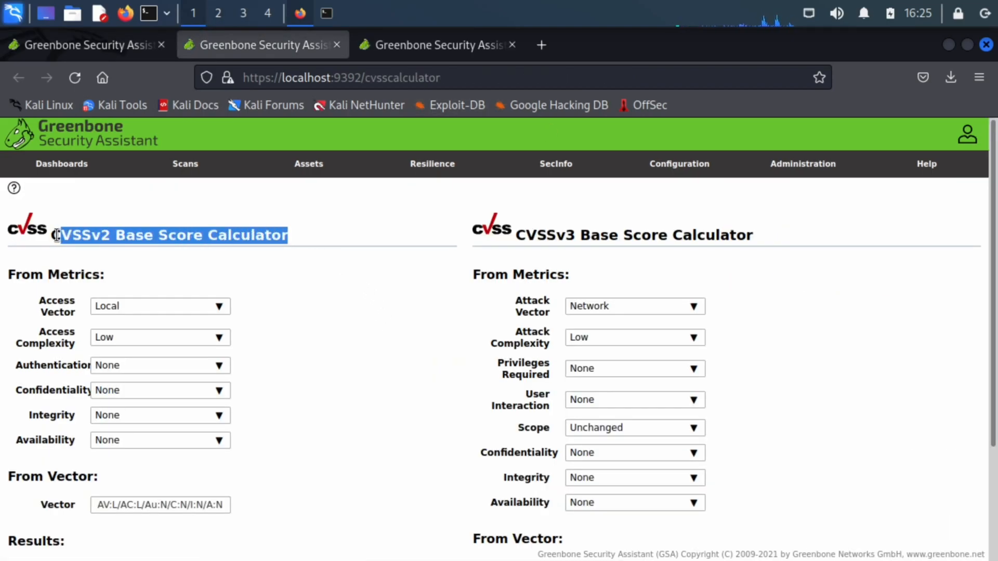
pyautogui.moveTo(769, 237); pyautogui.dragTo(519, 235)
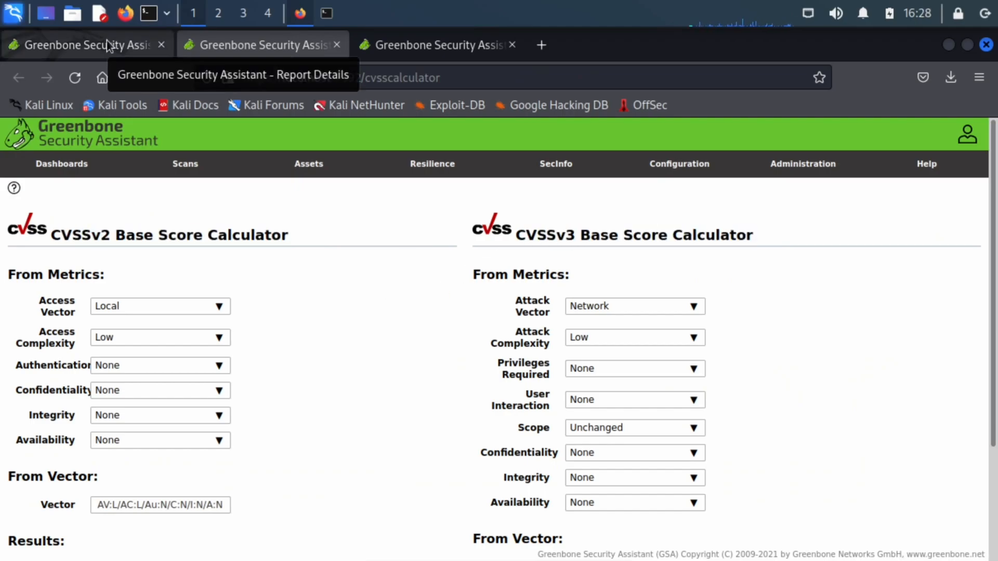
# Return to the scan report and look through its sections from Hosts and Ports to Error Messages, ending with the general Information.
pyautogui.click(107, 40)
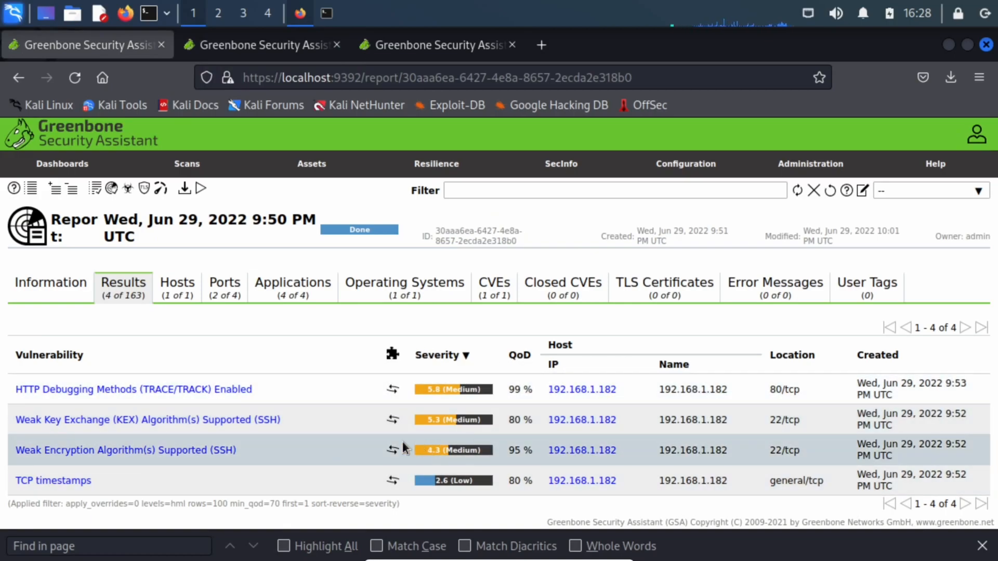
pyautogui.click(179, 291)
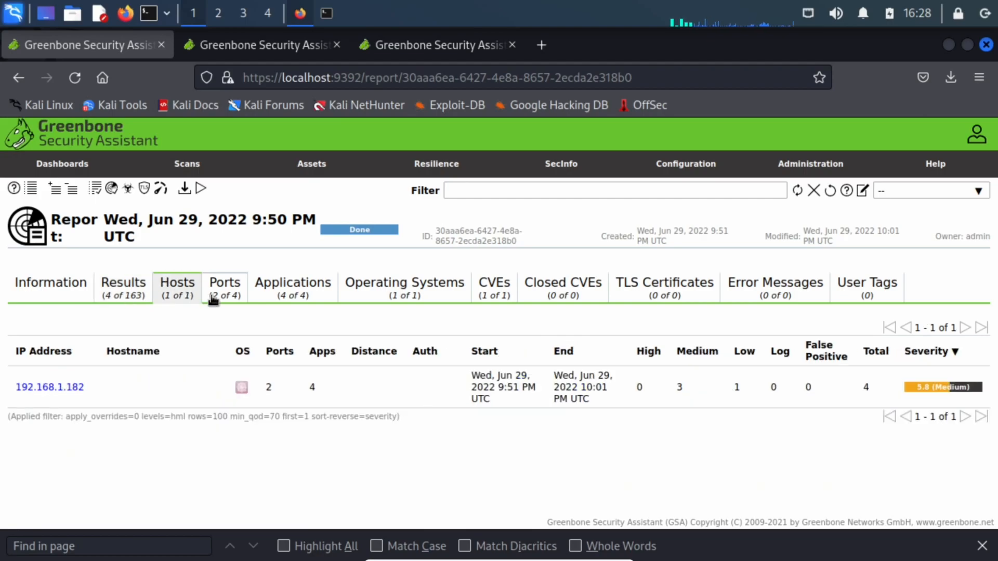
pyautogui.click(223, 293)
pyautogui.click(285, 293)
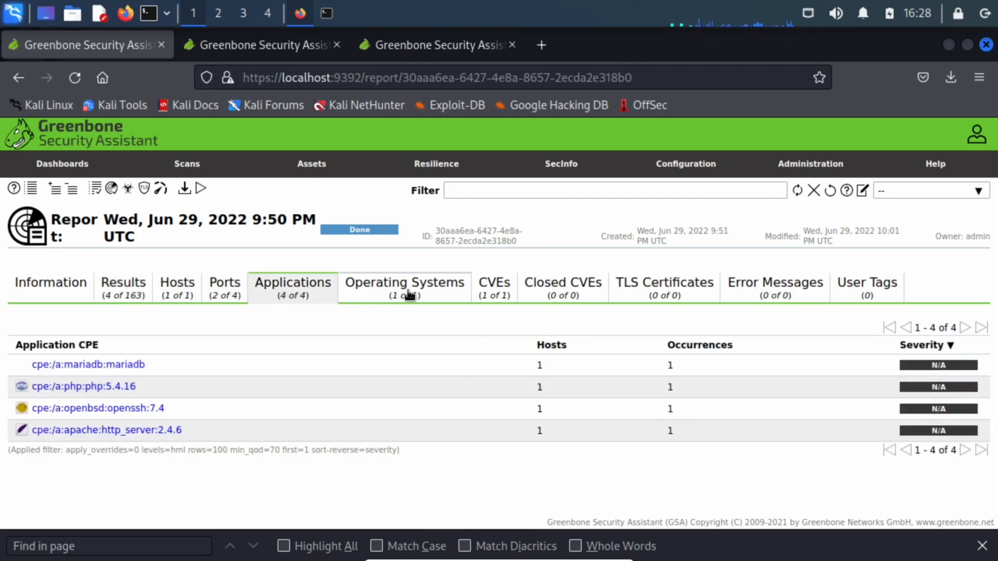
pyautogui.click(409, 294)
pyautogui.click(502, 298)
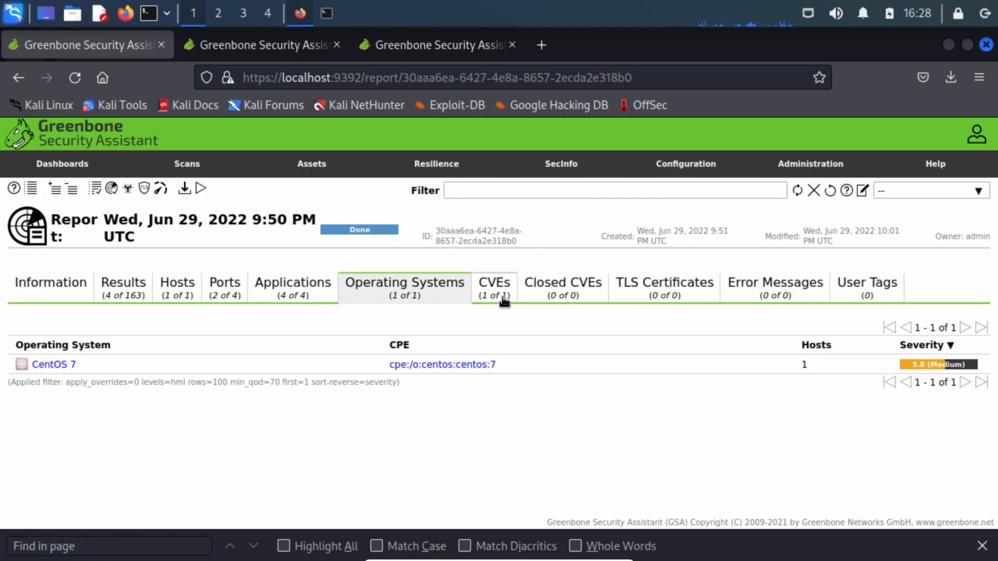
pyautogui.click(555, 298)
pyautogui.click(681, 293)
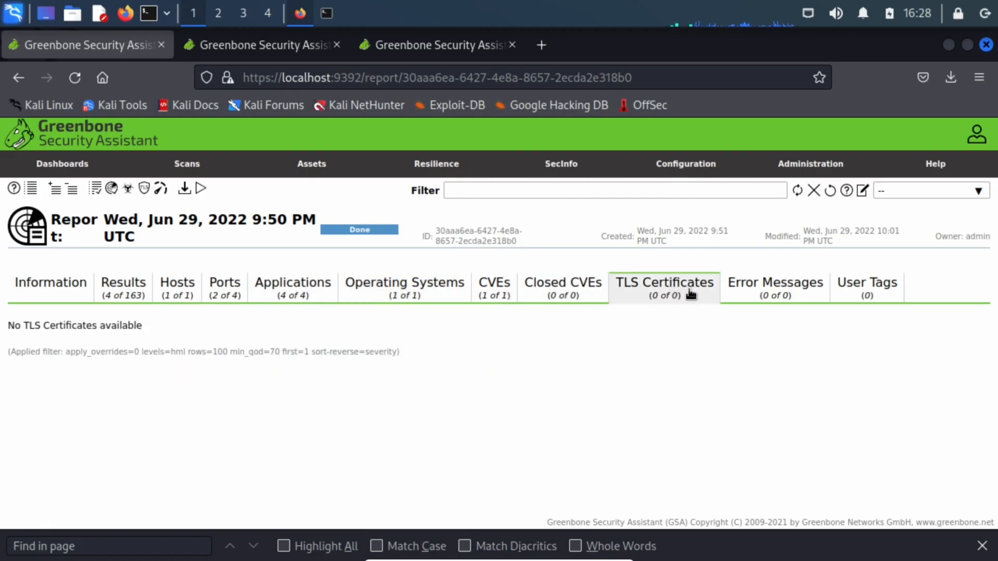
pyautogui.click(797, 302)
pyautogui.click(73, 285)
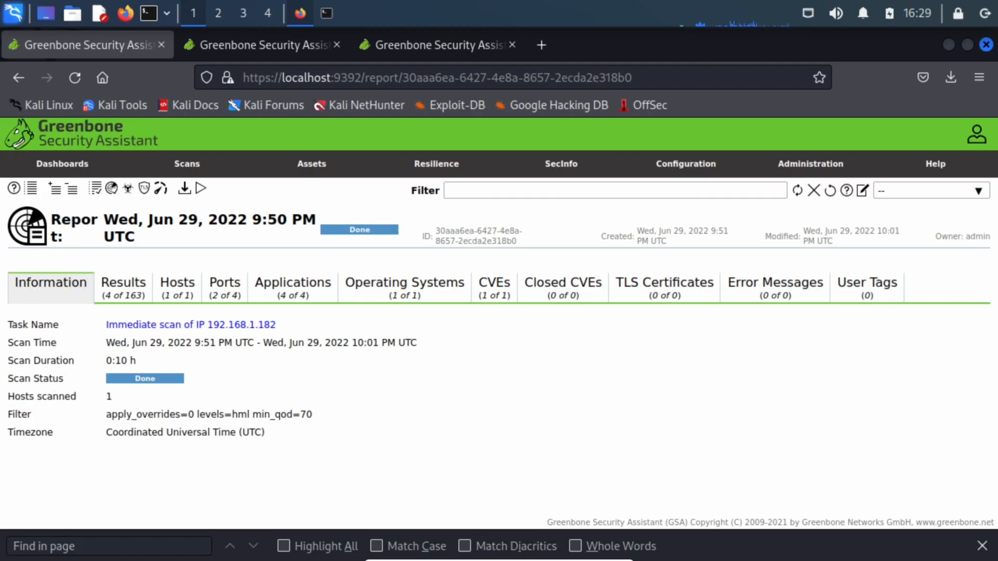
# Look over the Dashboards overview charts and check which filters can be chosen for Tasks by Status.
pyautogui.click(62, 138)
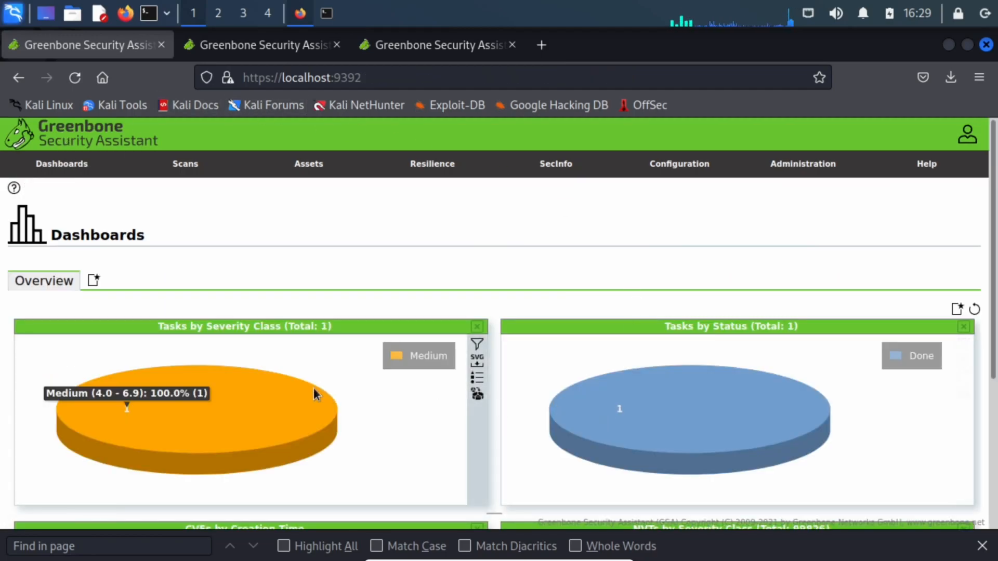
pyautogui.scroll(-3, 313, 388)
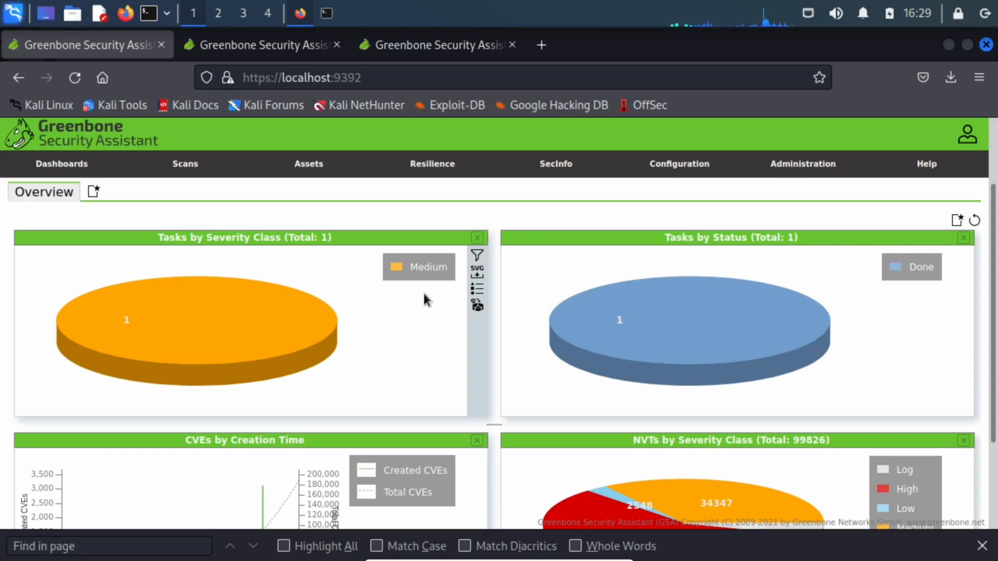
pyautogui.scroll(-2, 461, 360)
pyautogui.scroll(4, 467, 360)
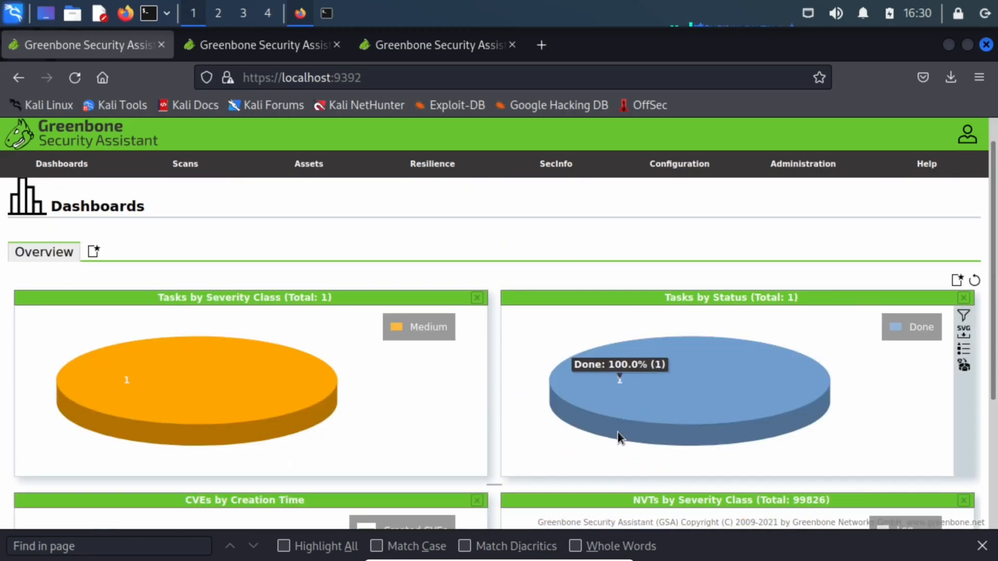
pyautogui.click(963, 316)
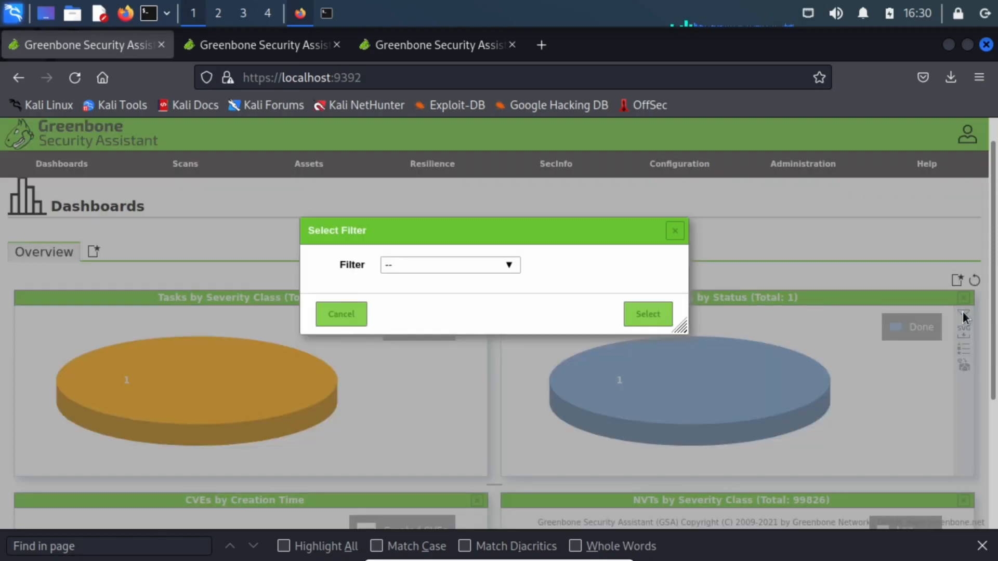
pyautogui.click(507, 265)
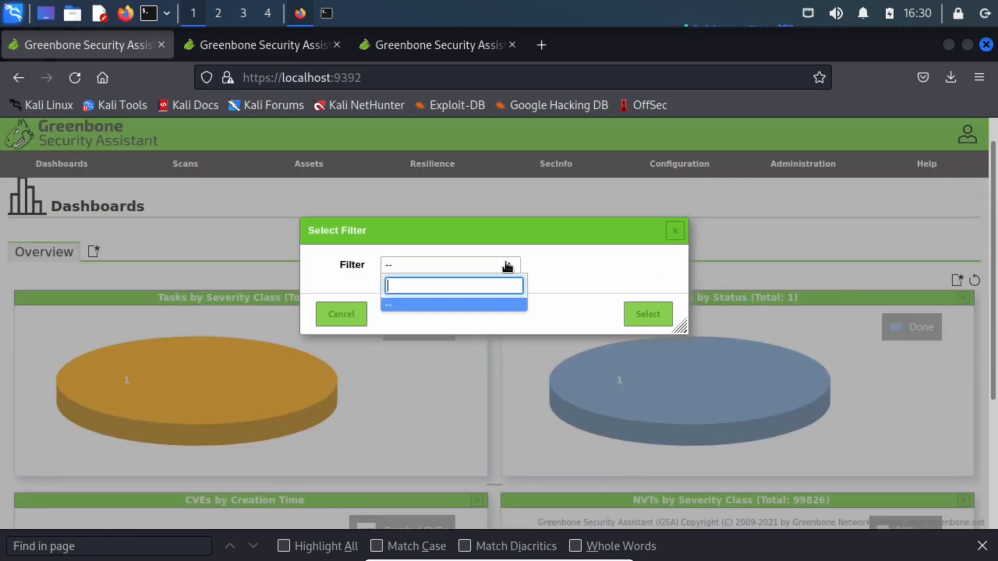
pyautogui.click(678, 233)
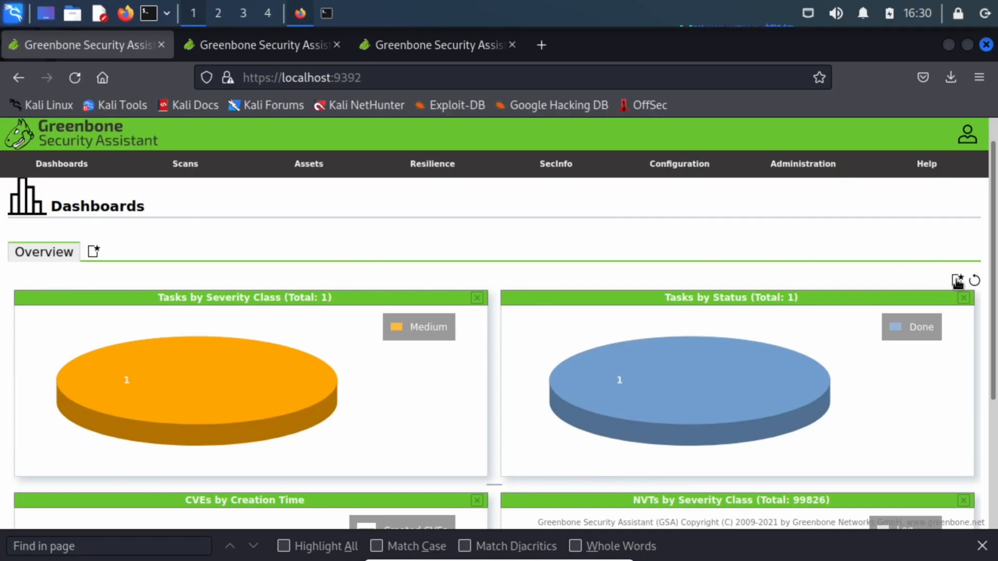
# Browse the displays that can be added to the overview, and look at the options for a new dashboard.
pyautogui.click(957, 280)
pyautogui.click(461, 266)
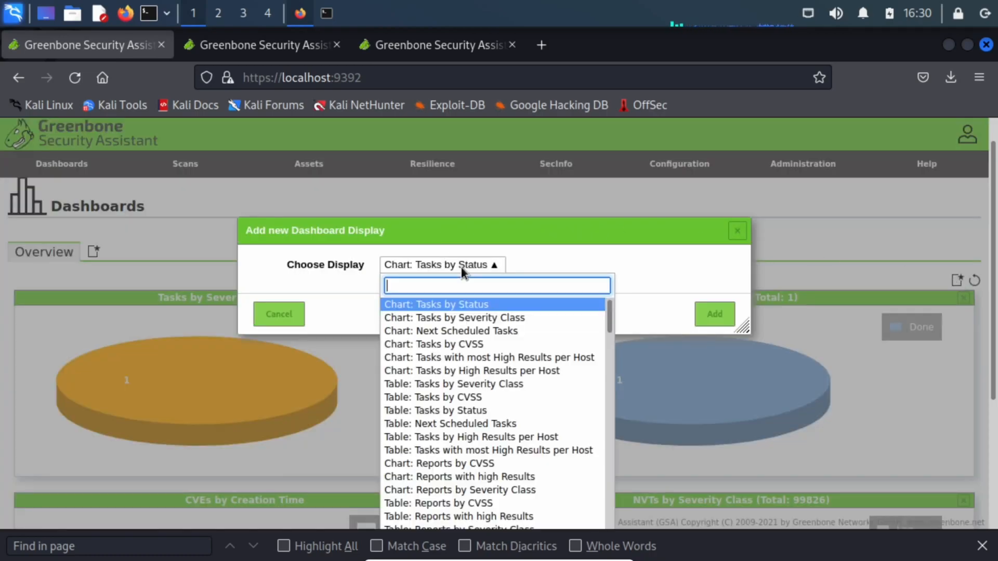
pyautogui.scroll(-15, 482, 468)
pyautogui.scroll(-10, 478, 451)
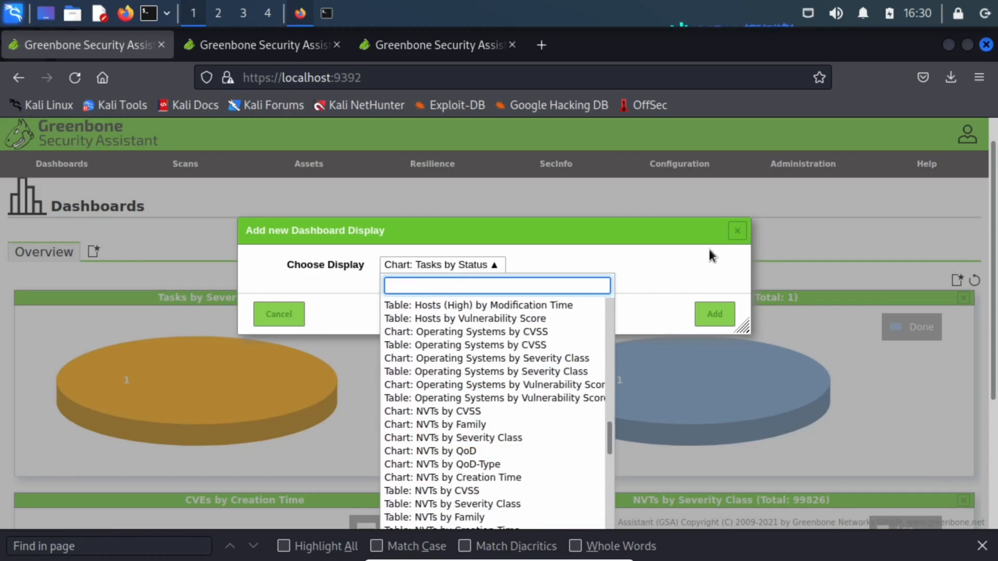
pyautogui.click(738, 231)
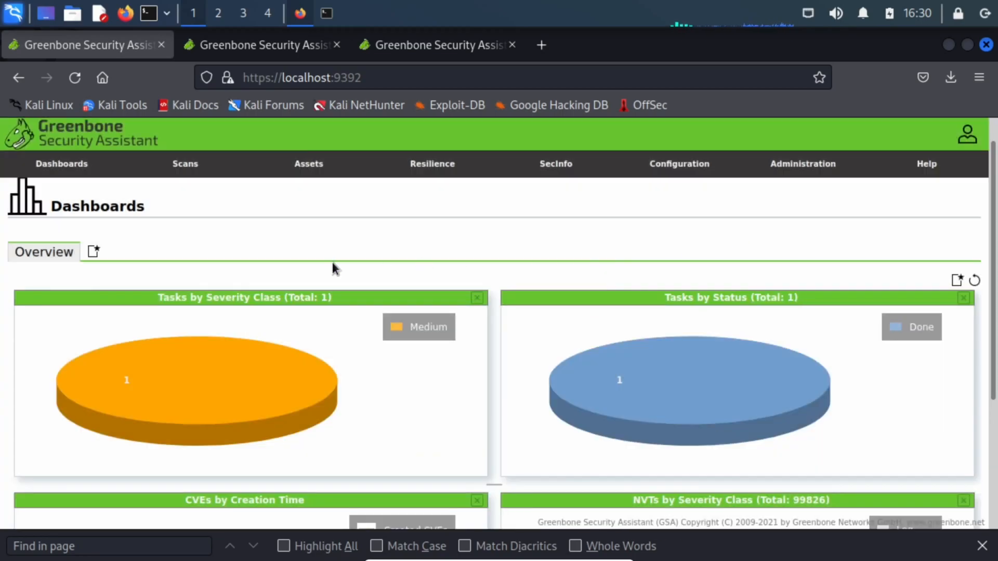
pyautogui.click(93, 252)
pyautogui.click(497, 266)
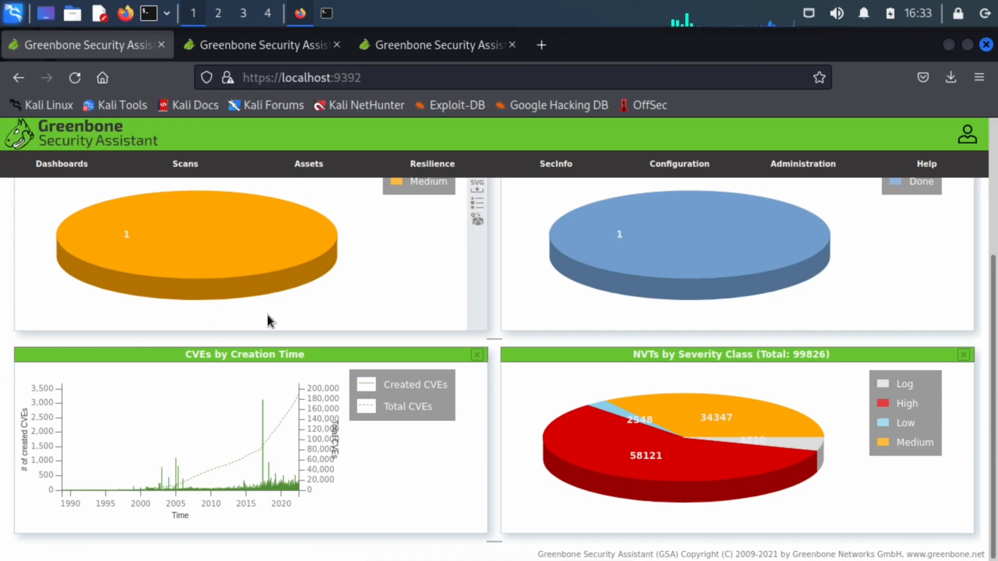
# Start a new scan target named "thenewTarget" with the comment "this is a brand new target".
pyautogui.moveTo(977, 356)
pyautogui.moveTo(685, 160)
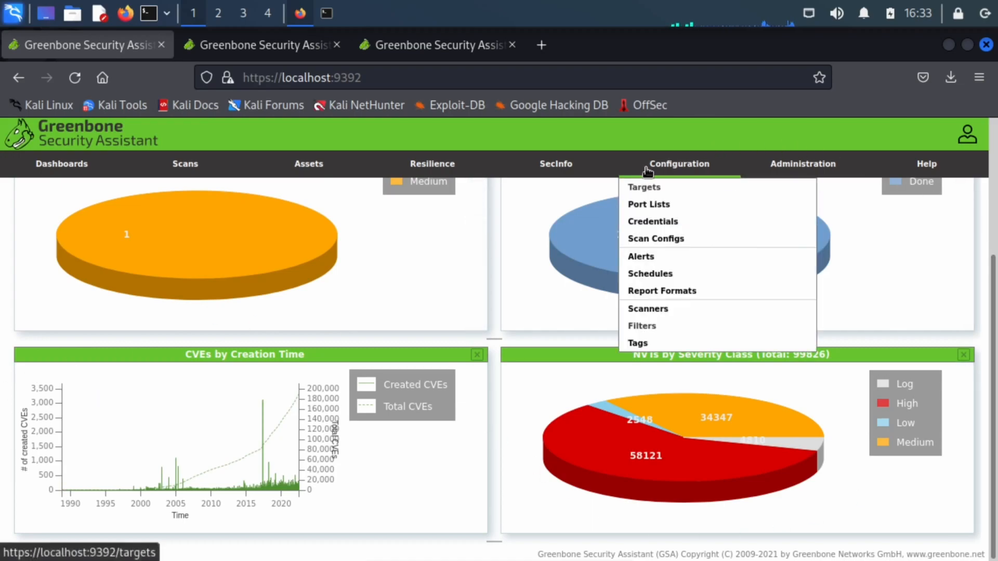
pyautogui.click(647, 197)
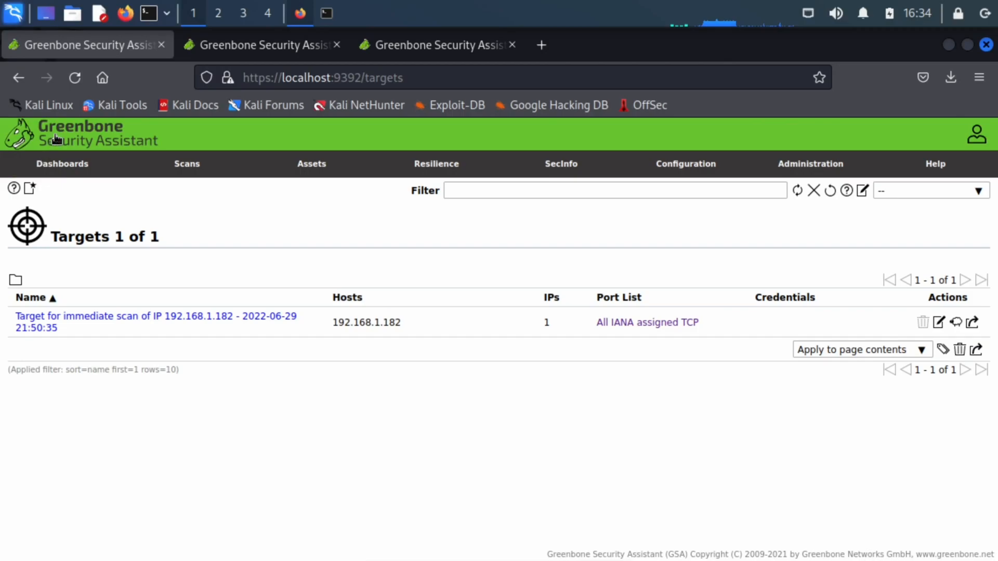
pyautogui.click(29, 191)
pyautogui.click(367, 268)
pyautogui.moveTo(367, 268); pyautogui.dragTo(283, 266)
pyautogui.write('th')
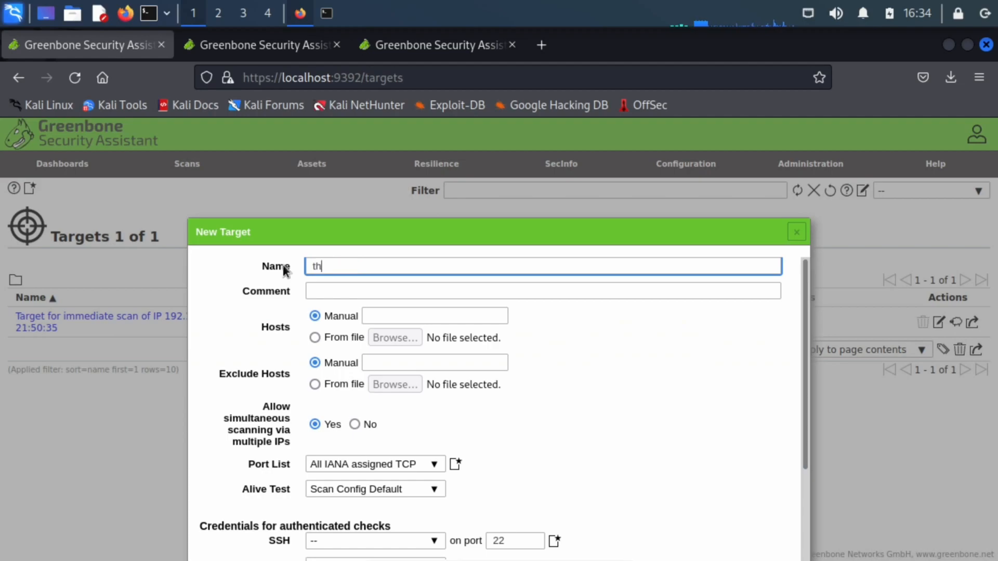
pyautogui.write('enewTarget')
pyautogui.click(315, 290)
pyautogui.write('this is a brand new target')
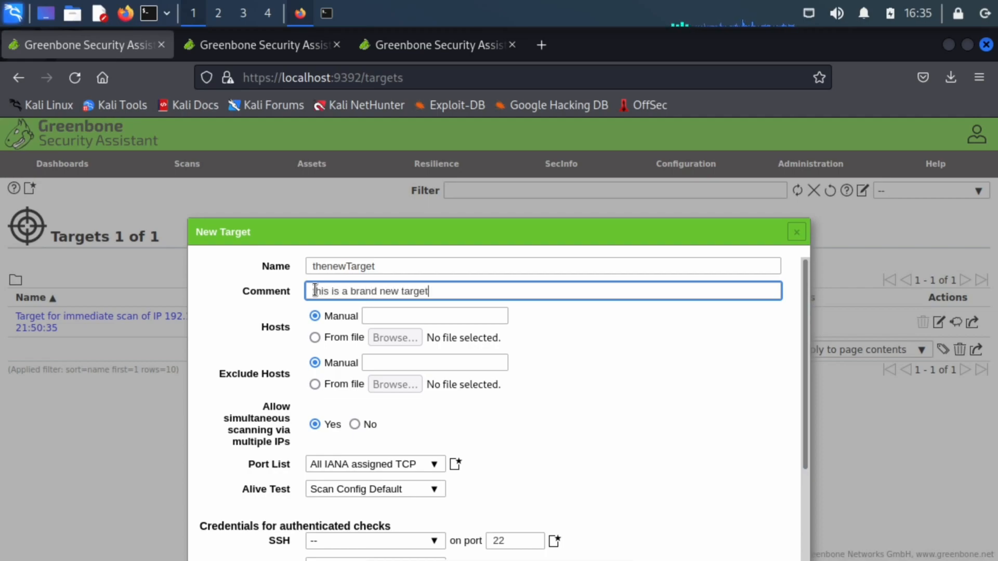
# Enter 192.168.1.182, 192.168.1.183 as the new target's manual hosts.
pyautogui.click(392, 316)
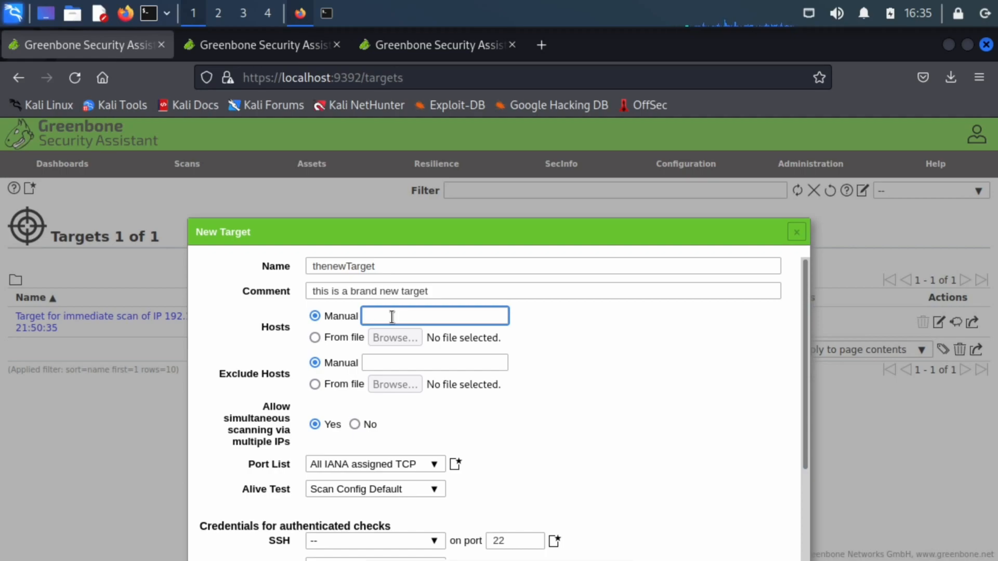
pyautogui.write('192.168.1.182')
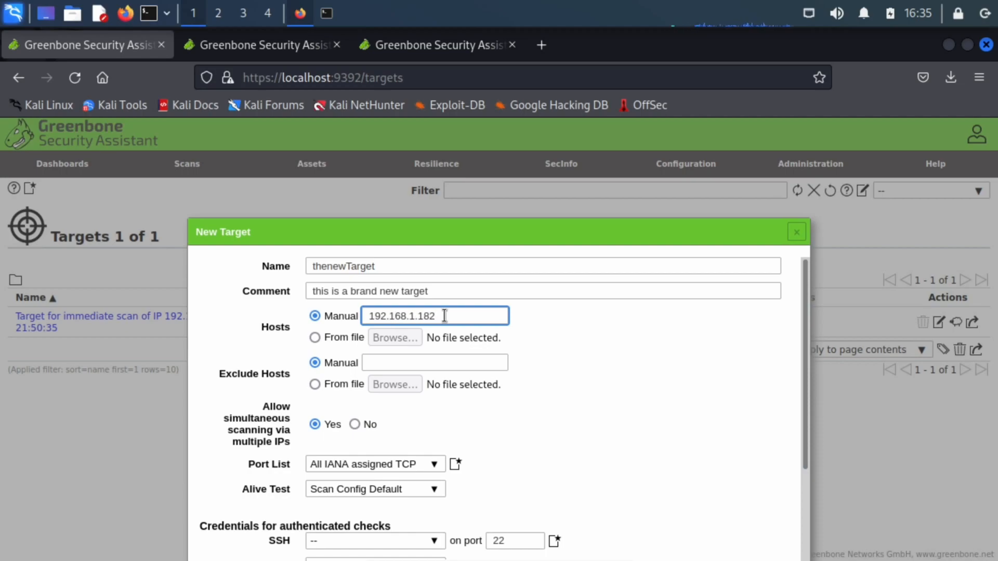
pyautogui.write('.')
pyautogui.press('BackSpace')
pyautogui.write(',')
pyautogui.write('92.168.1.183')
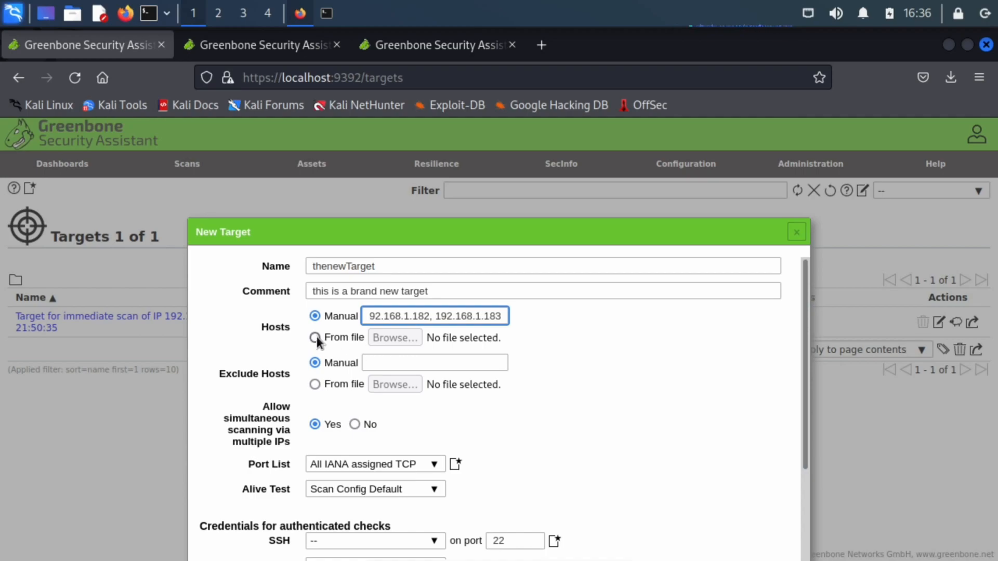
# Leave the manual excluded hosts empty and allow simultaneous scanning via multiple IPs for the new target.
pyautogui.click(387, 363)
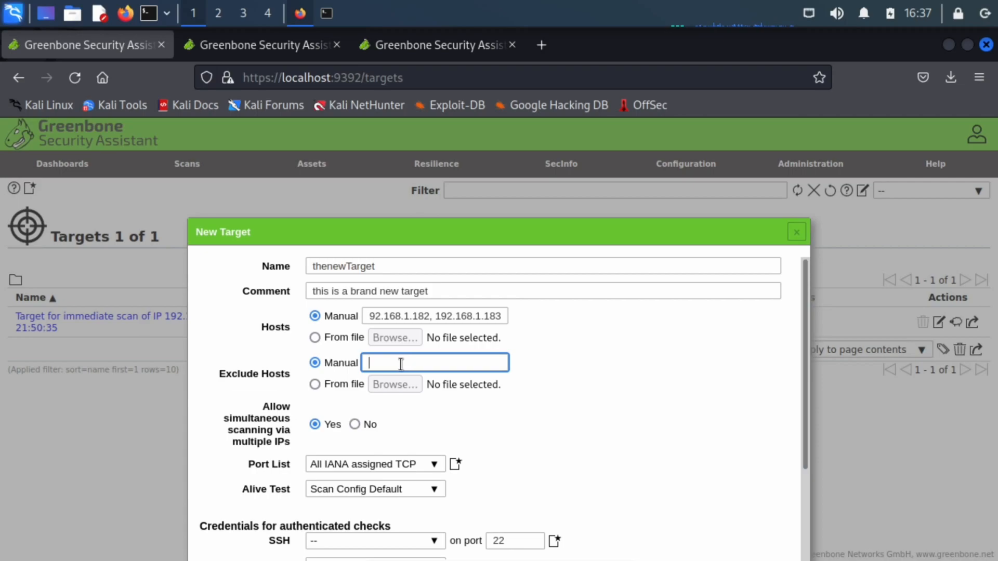
pyautogui.moveTo(414, 222); pyautogui.dragTo(407, 158)
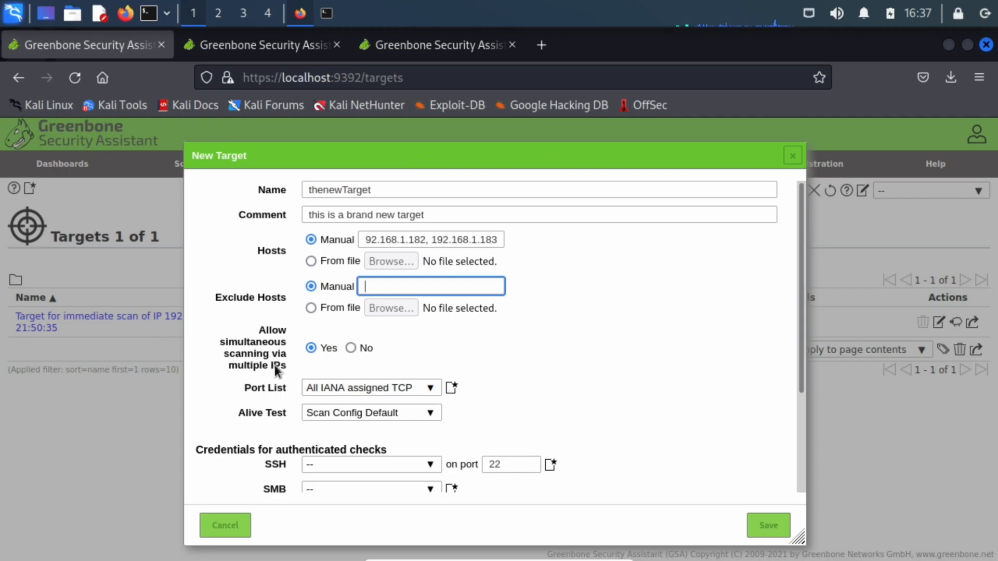
pyautogui.click(309, 353)
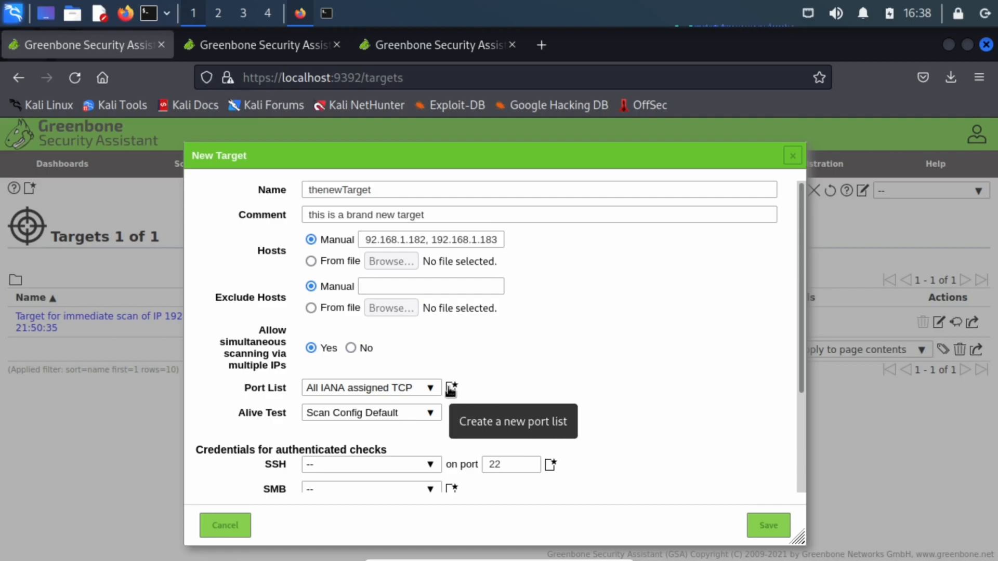
# Start a new port list for the target with the manual port range T:1-65535.
pyautogui.click(451, 389)
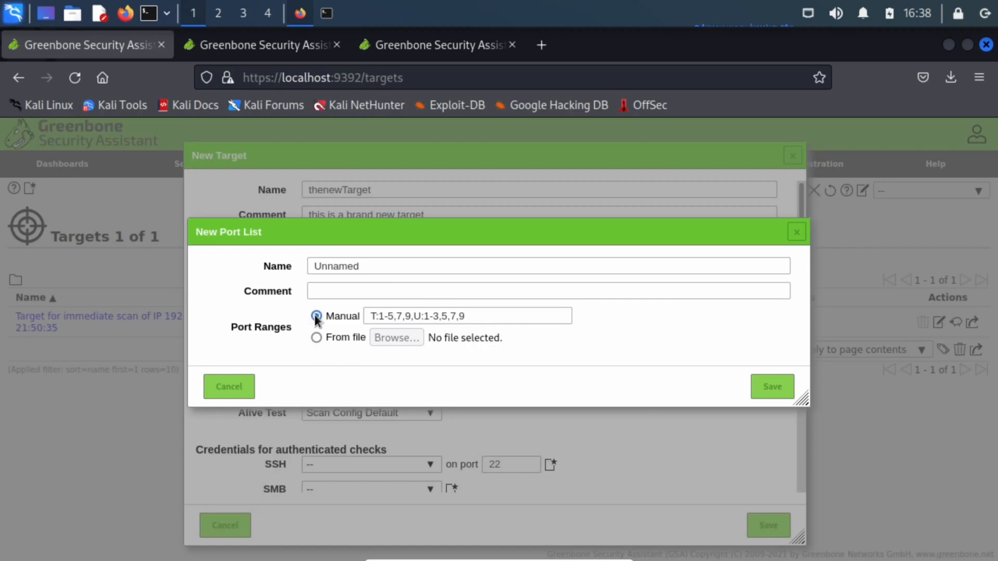
pyautogui.moveTo(382, 317); pyautogui.dragTo(506, 312)
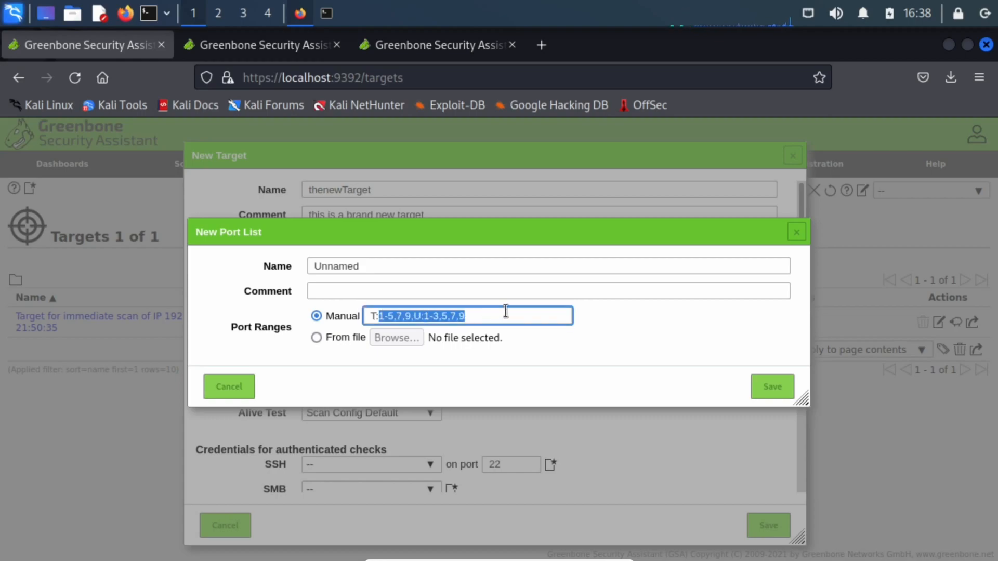
pyautogui.moveTo(506, 312); pyautogui.dragTo(382, 312)
pyautogui.press('BackSpace')
pyautogui.write('0')
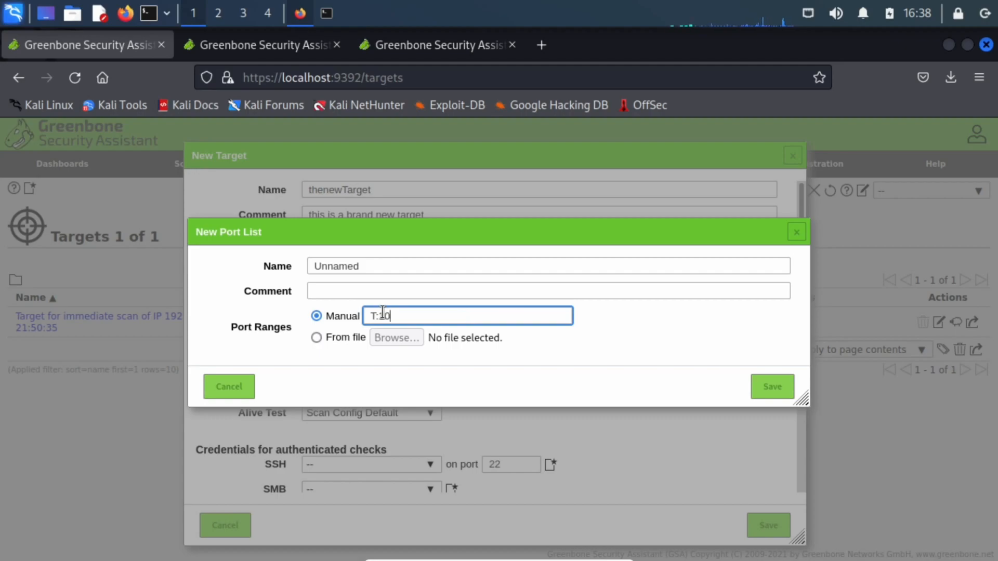
pyautogui.press('BackSpace')
pyautogui.write('-65535')
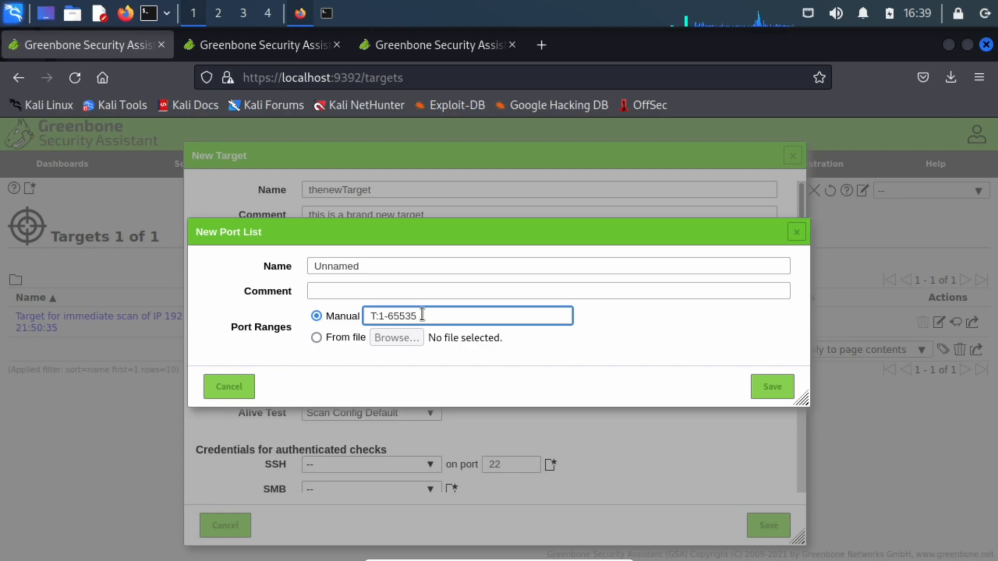
# Name the port list "all TCP ports", add the comment "all the tcp ports", and save it.
pyautogui.click(324, 266)
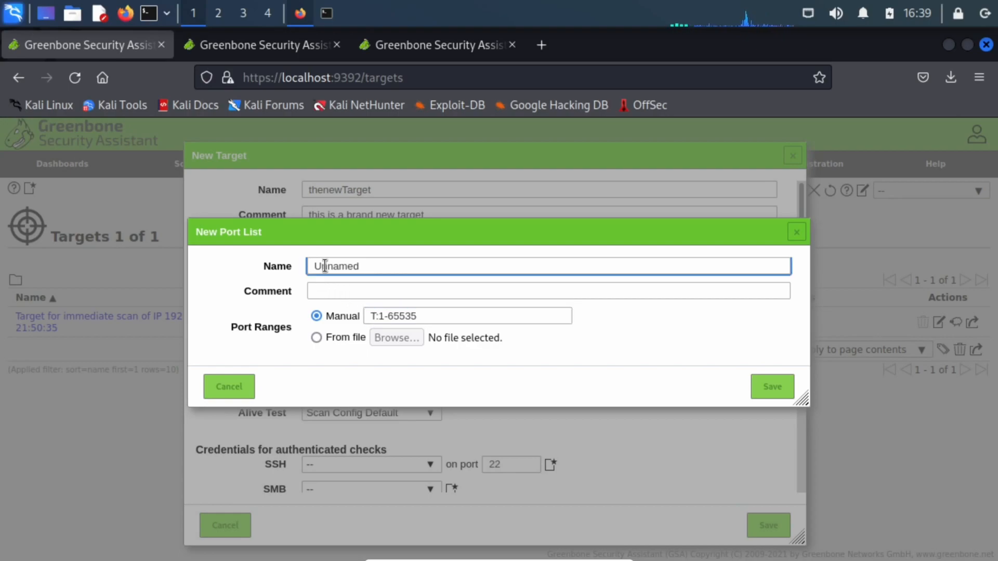
pyautogui.doubleClick(325, 266)
pyautogui.write('all TCP ports')
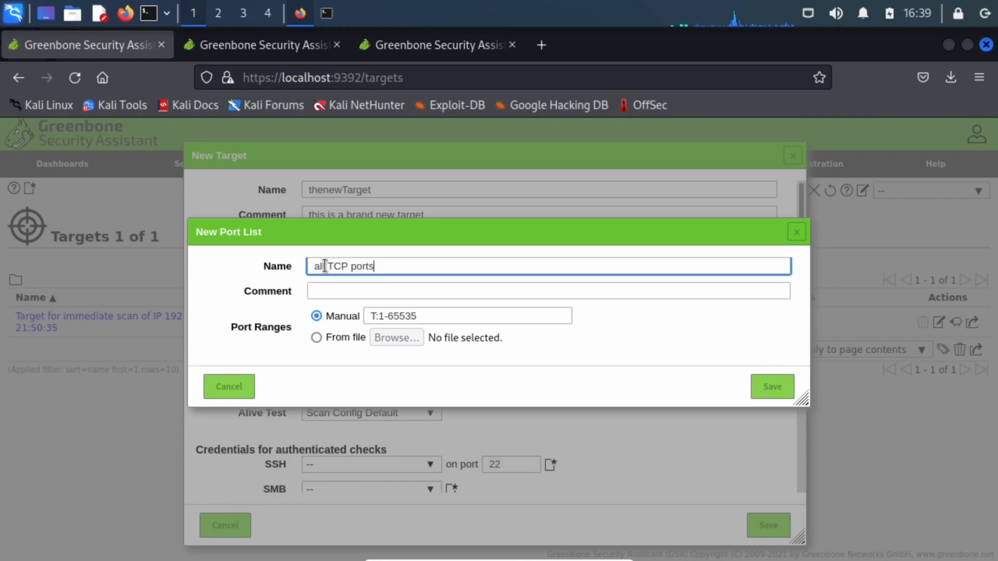
pyautogui.press('Tab')
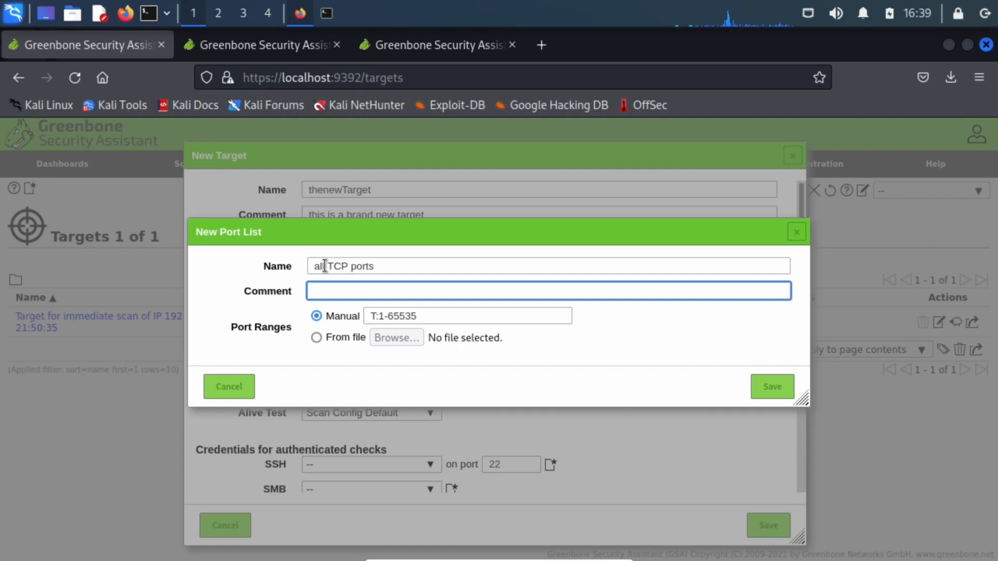
pyautogui.write('all the tcp ports')
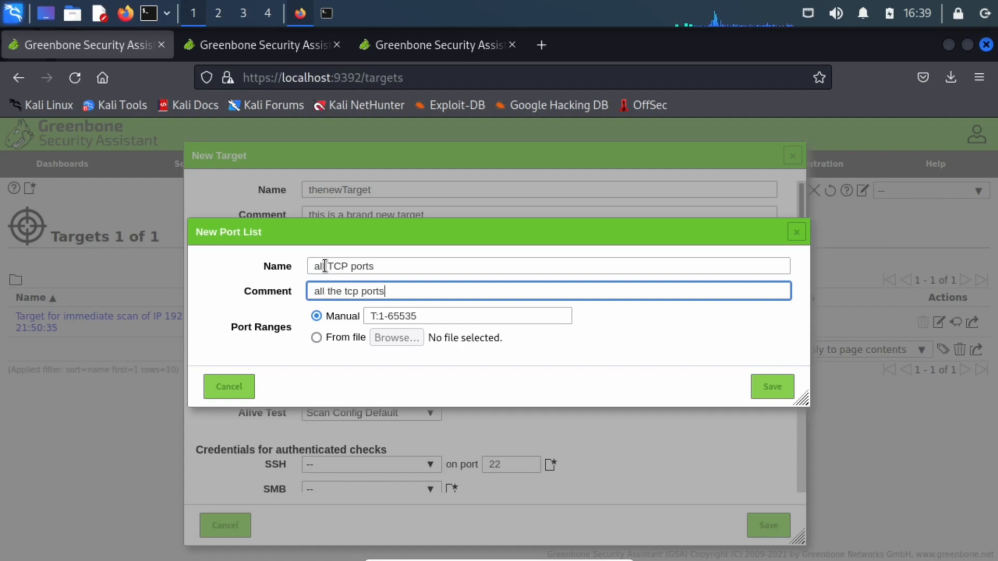
pyautogui.click(772, 386)
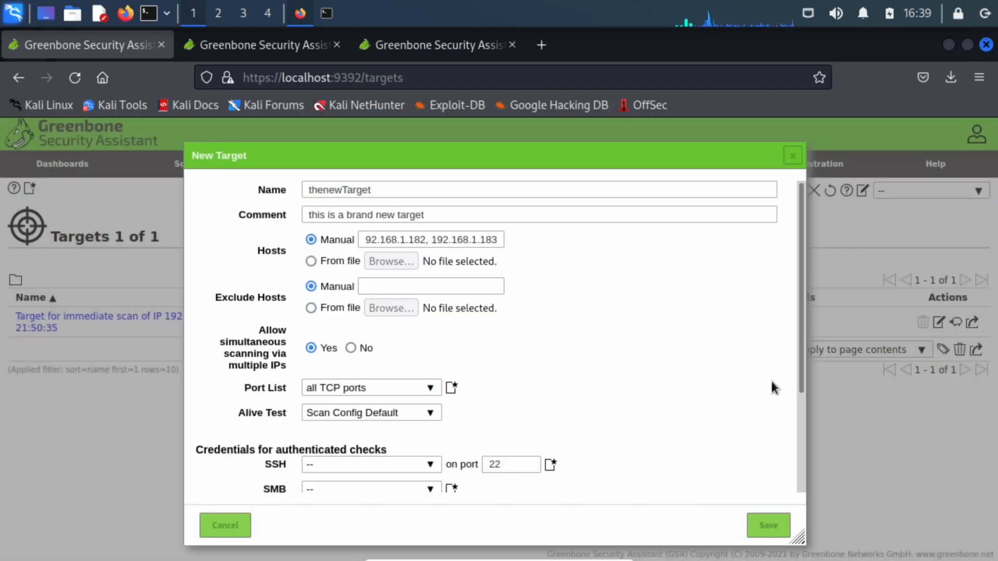
# Use the "all TCP ports" port list for the new target and set its alive test to TCP-ACK Service Ping.
pyautogui.click(435, 391)
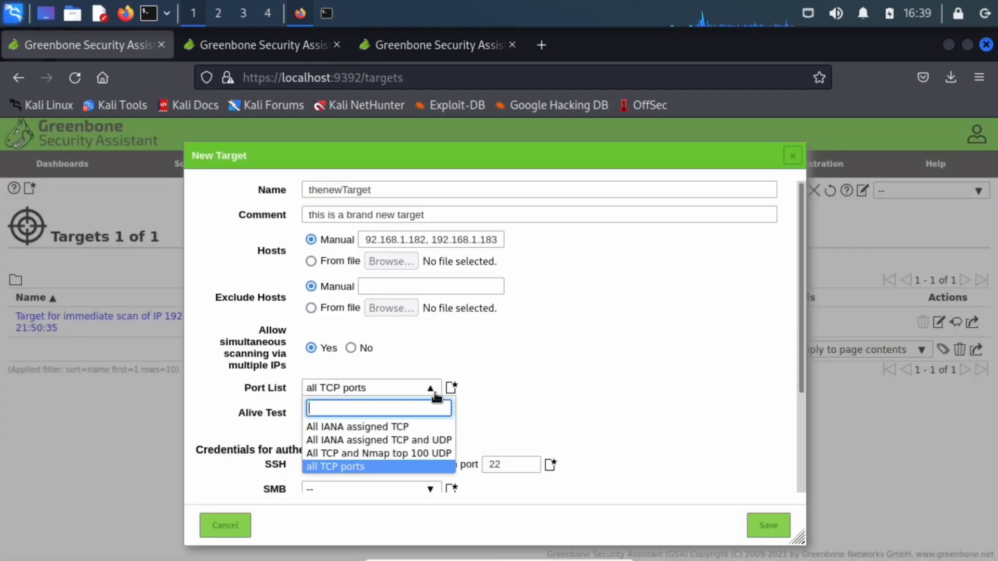
pyautogui.click(344, 468)
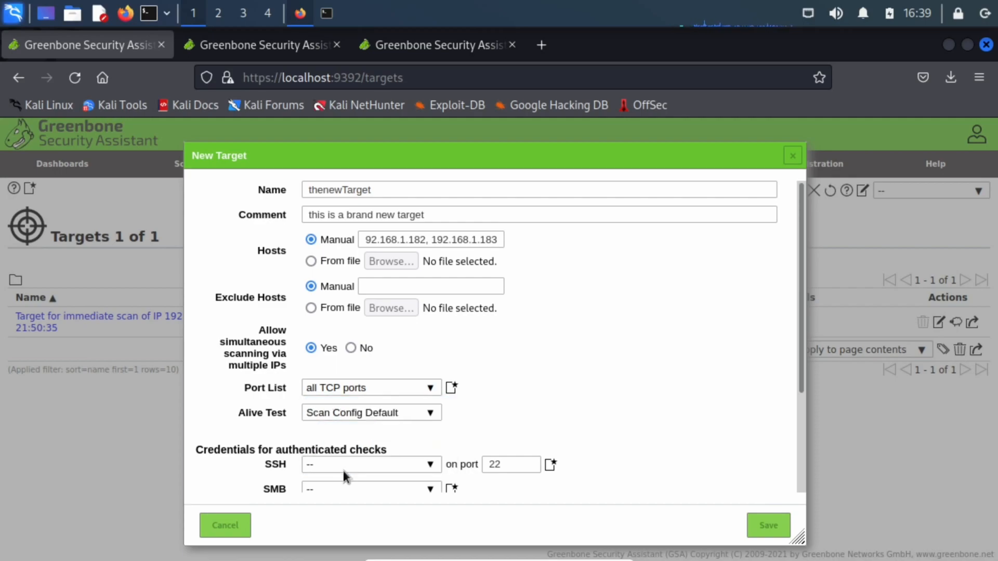
pyautogui.click(401, 419)
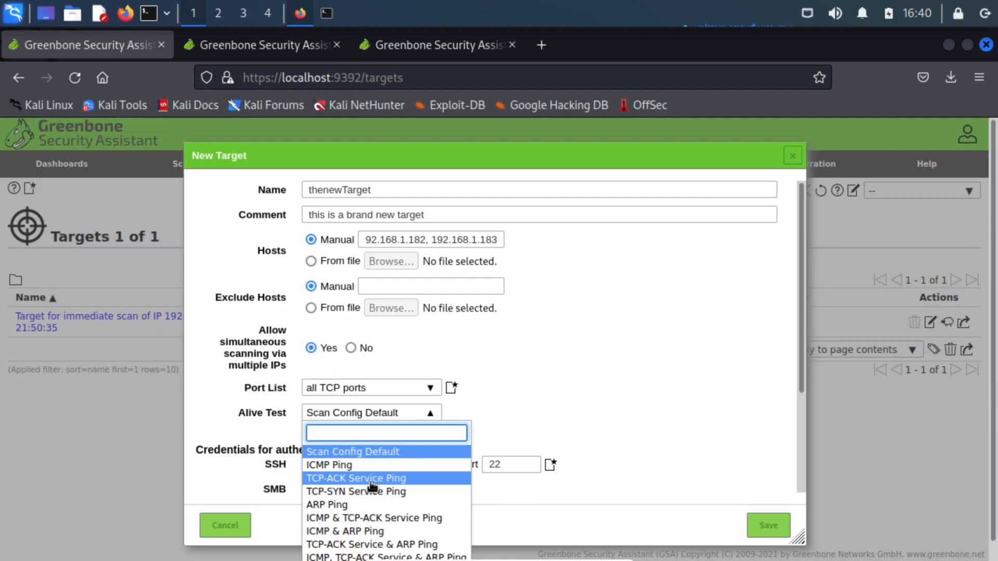
pyautogui.scroll(-2, 394, 502)
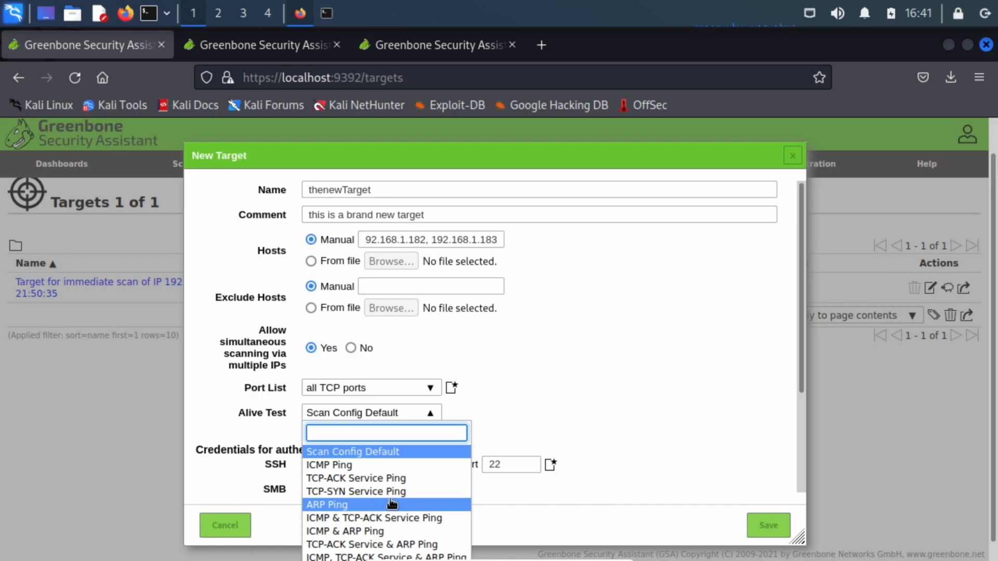
pyautogui.click(365, 482)
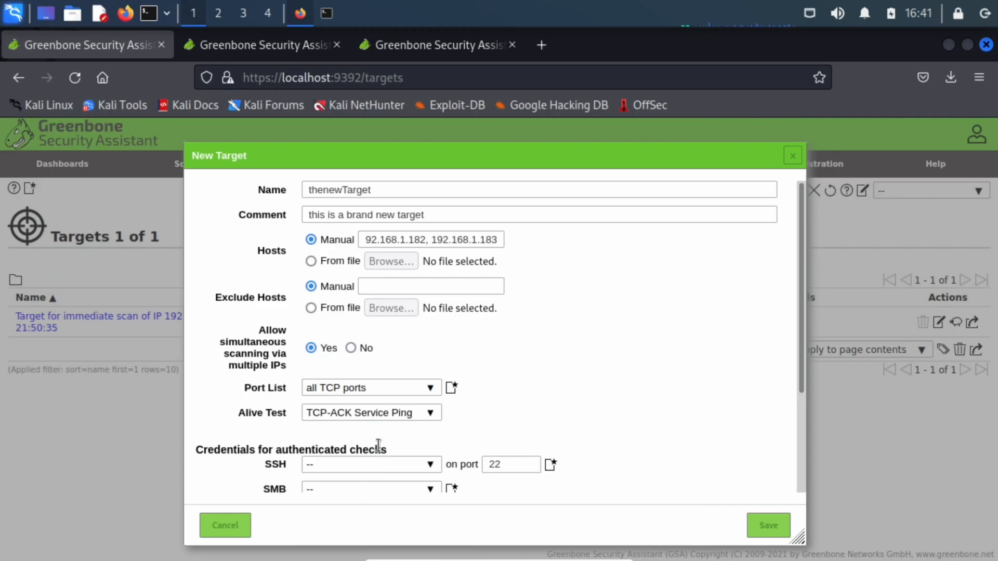
# Look at the SSH credential types without creating a credential, and save the new target.
pyautogui.scroll(-3, 393, 358)
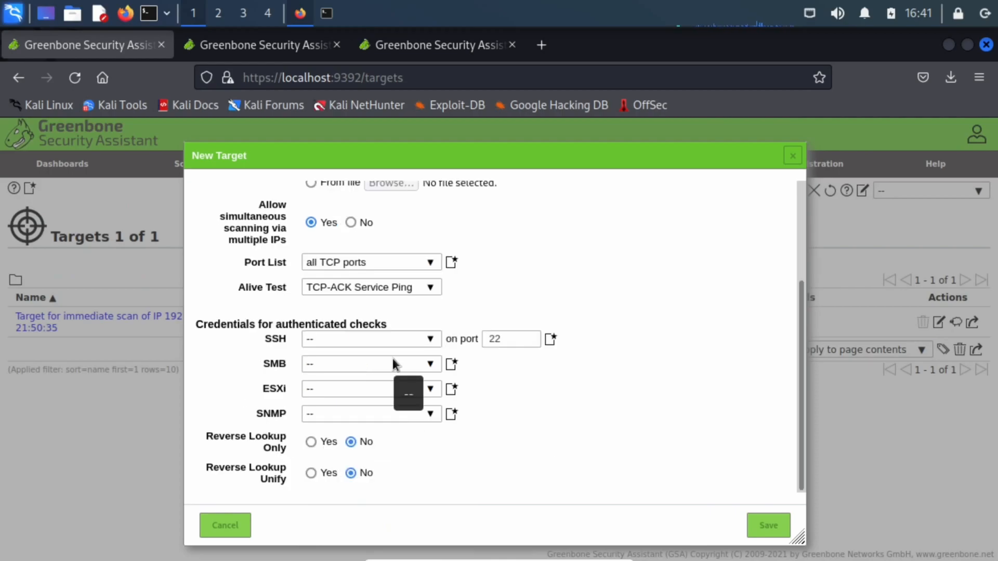
pyautogui.click(362, 348)
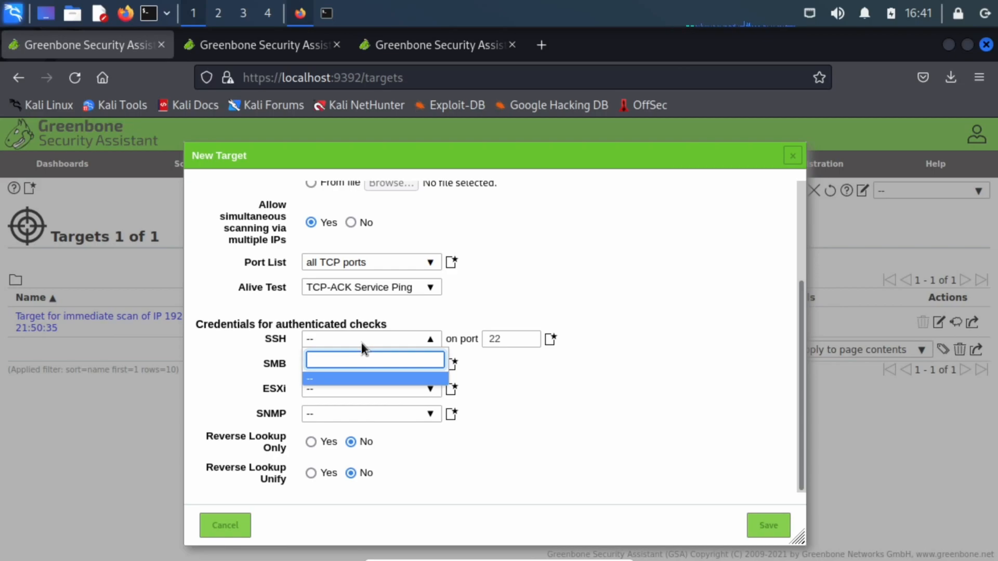
pyautogui.click(503, 366)
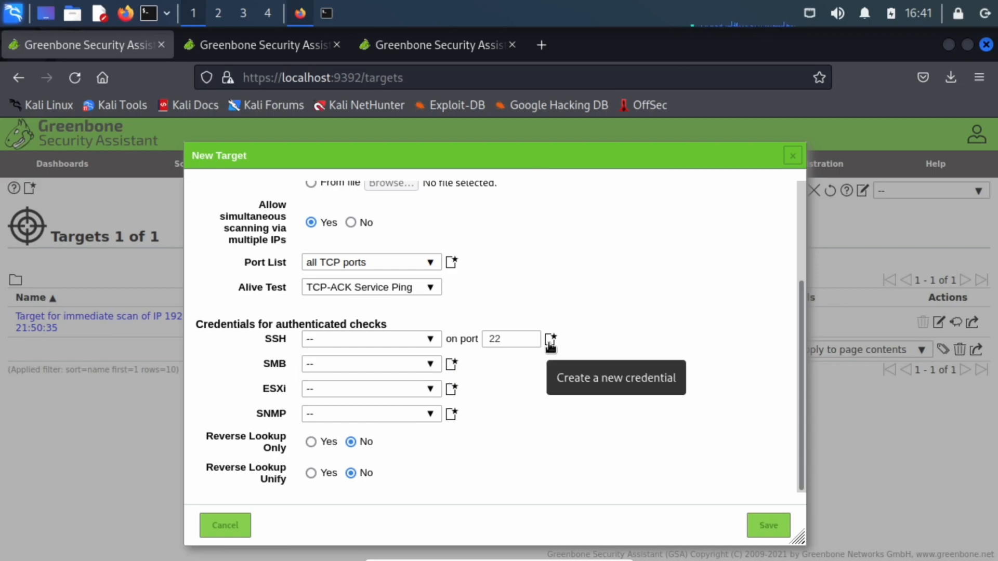
pyautogui.click(550, 345)
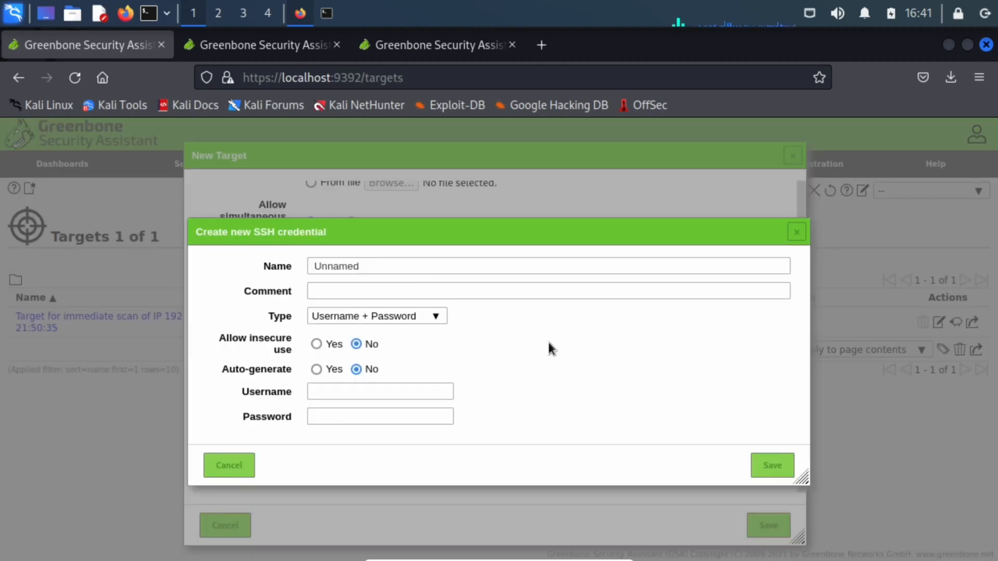
pyautogui.click(416, 316)
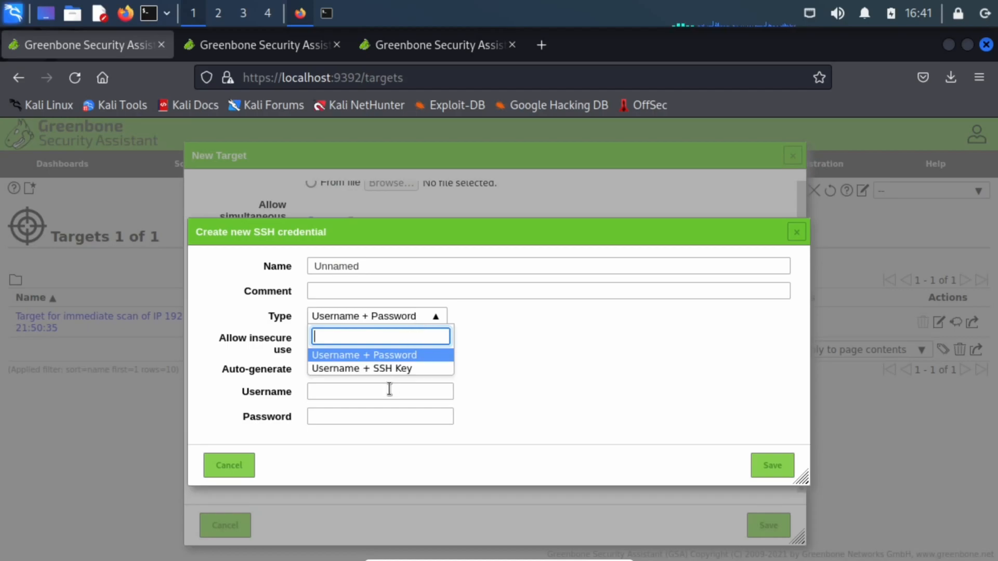
pyautogui.click(797, 233)
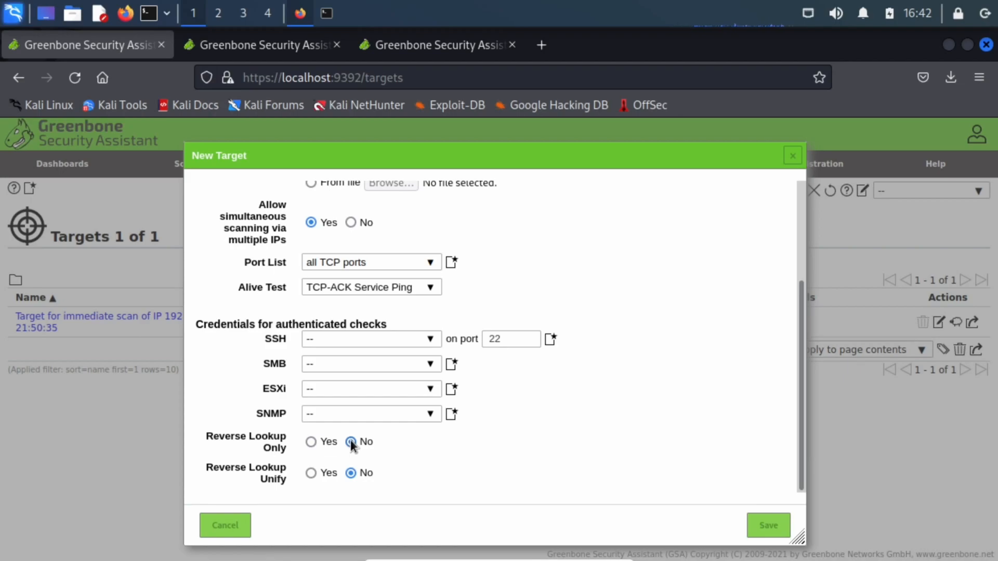
pyautogui.click(769, 526)
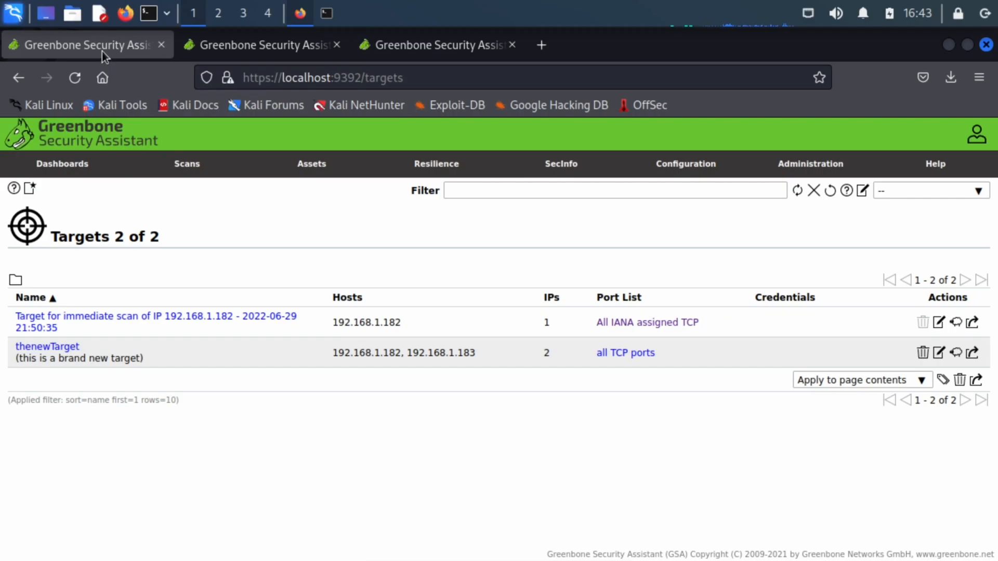
# Check the existing targets and scan tasks, and delete the "Immediate scan of IP 192.168.1.182" task.
pyautogui.click(232, 43)
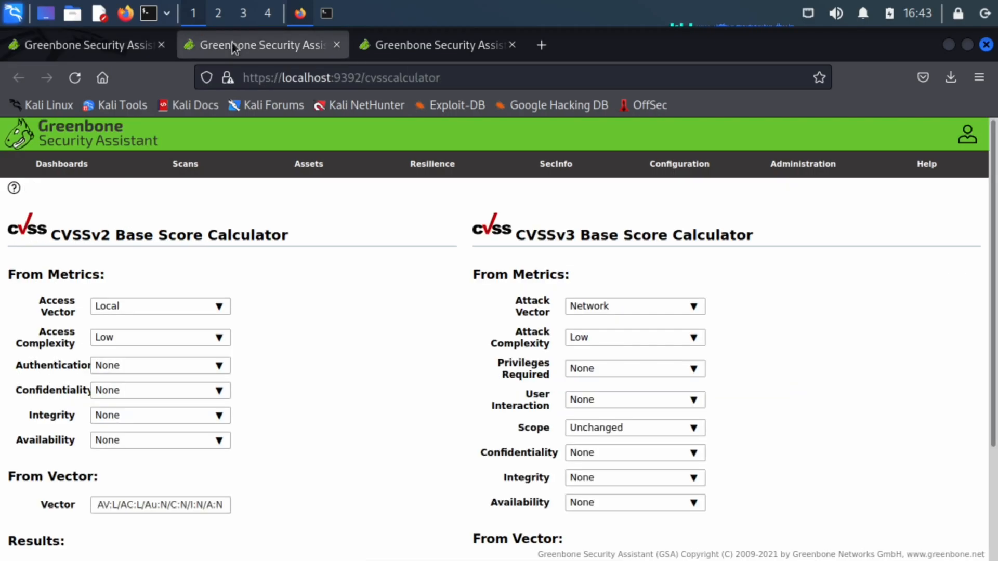
pyautogui.moveTo(180, 170)
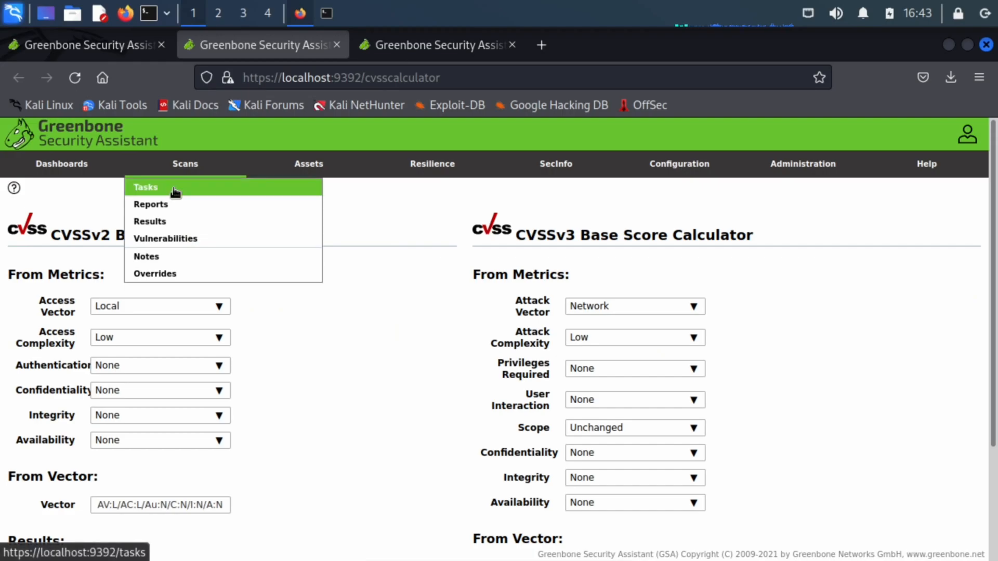
pyautogui.click(174, 192)
pyautogui.scroll(-1, 733, 473)
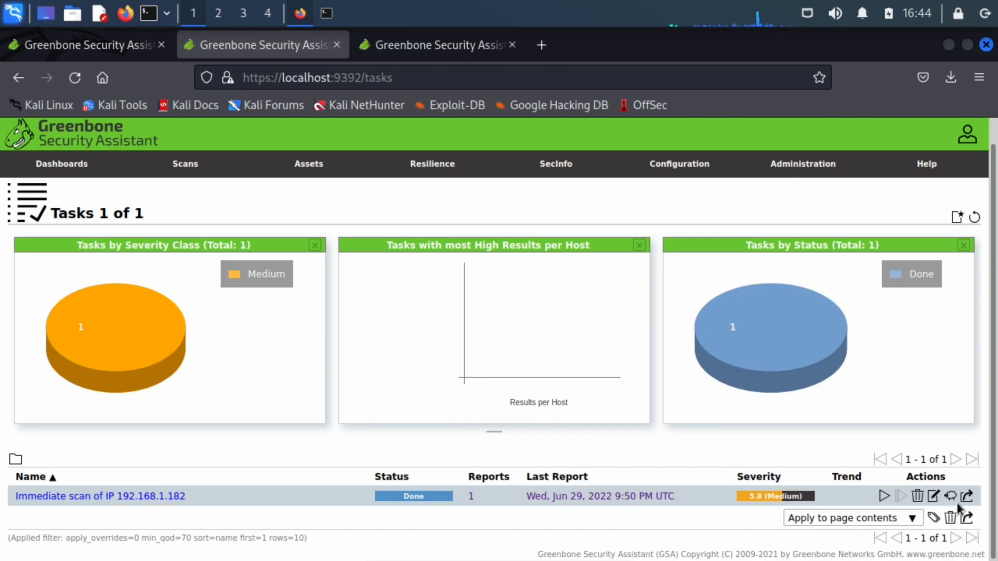
pyautogui.click(86, 45)
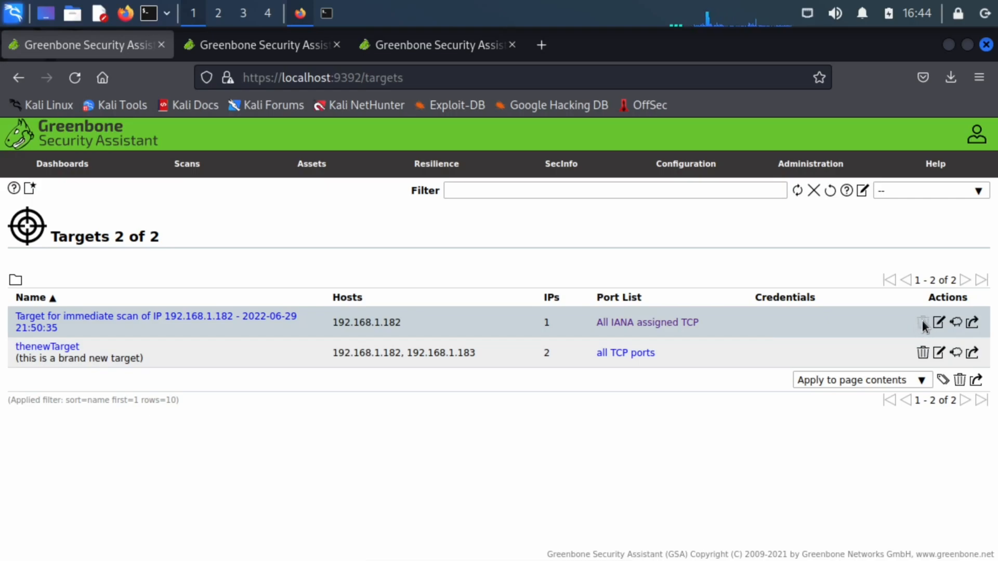
pyautogui.click(226, 52)
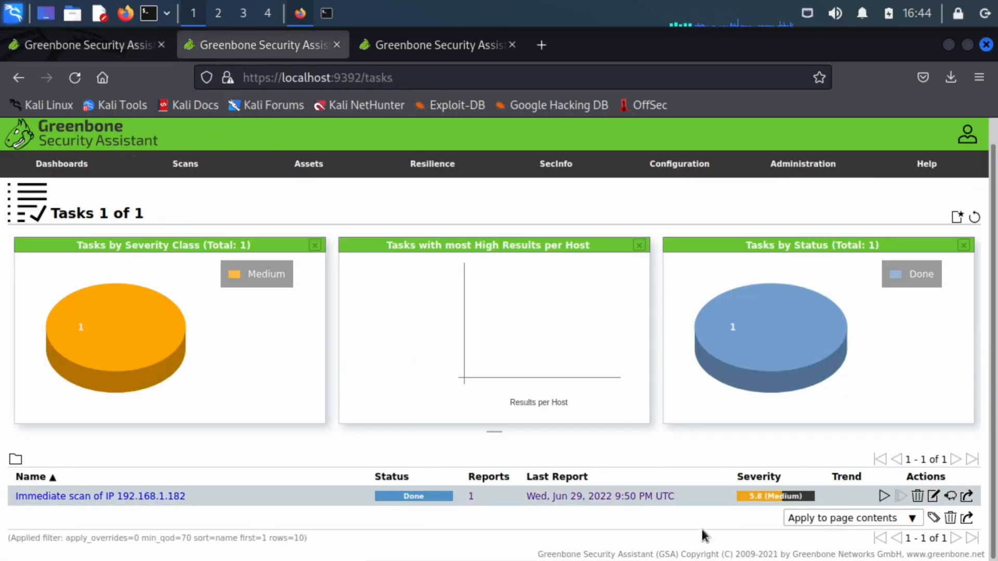
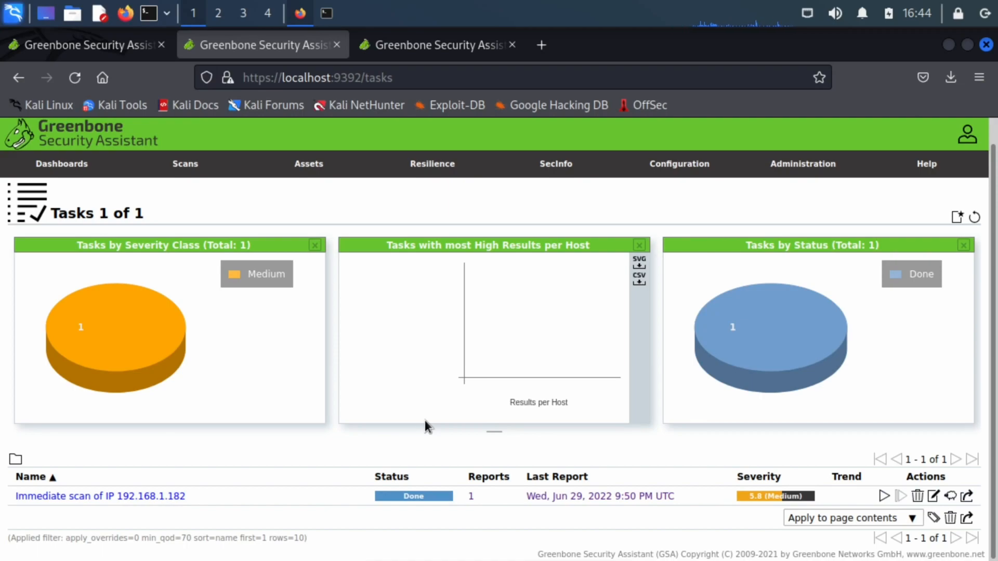
pyautogui.click(919, 497)
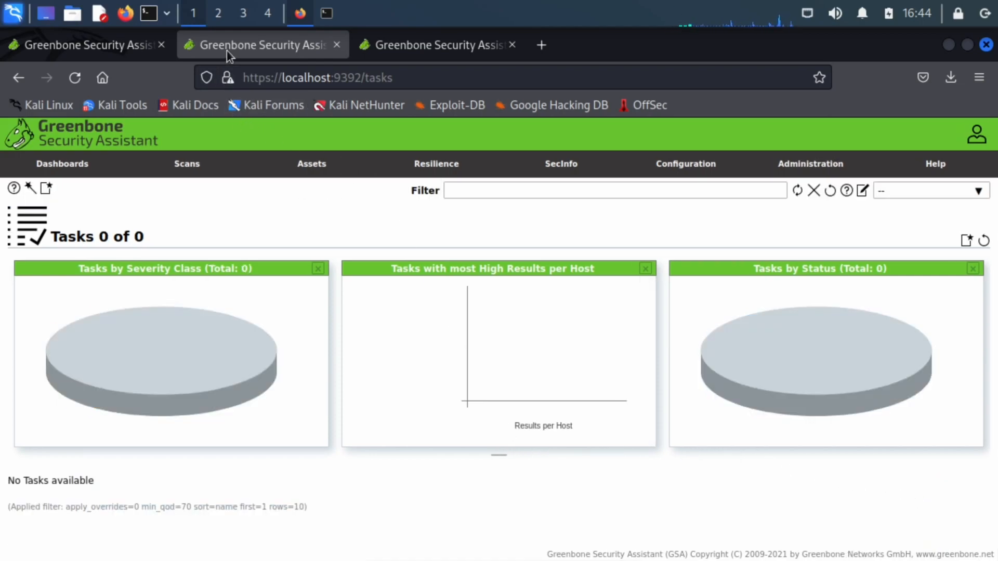
# Refresh the targets list and delete the old target for the immediate scan of IP 192.168.1.182.
pyautogui.click(113, 48)
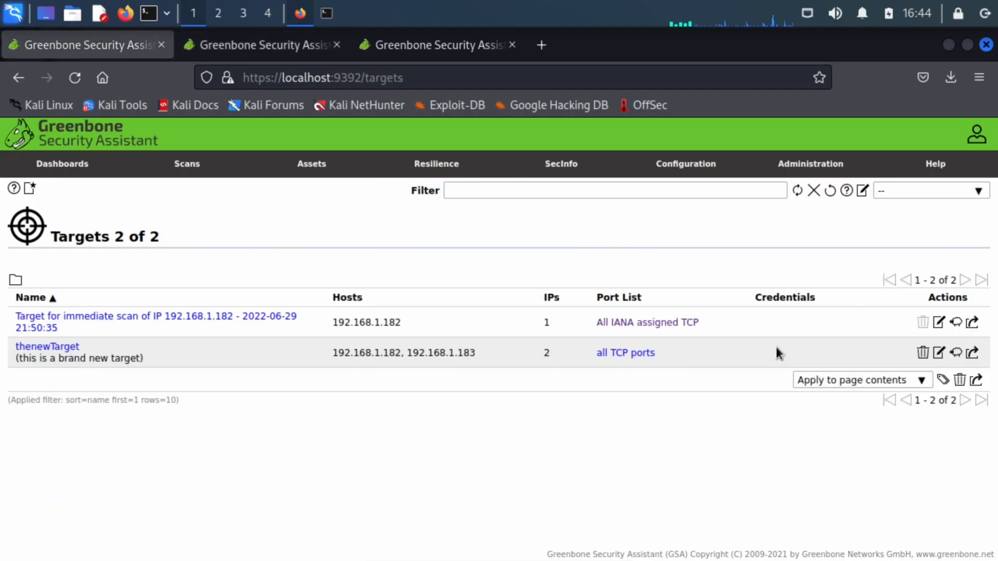
pyautogui.click(75, 78)
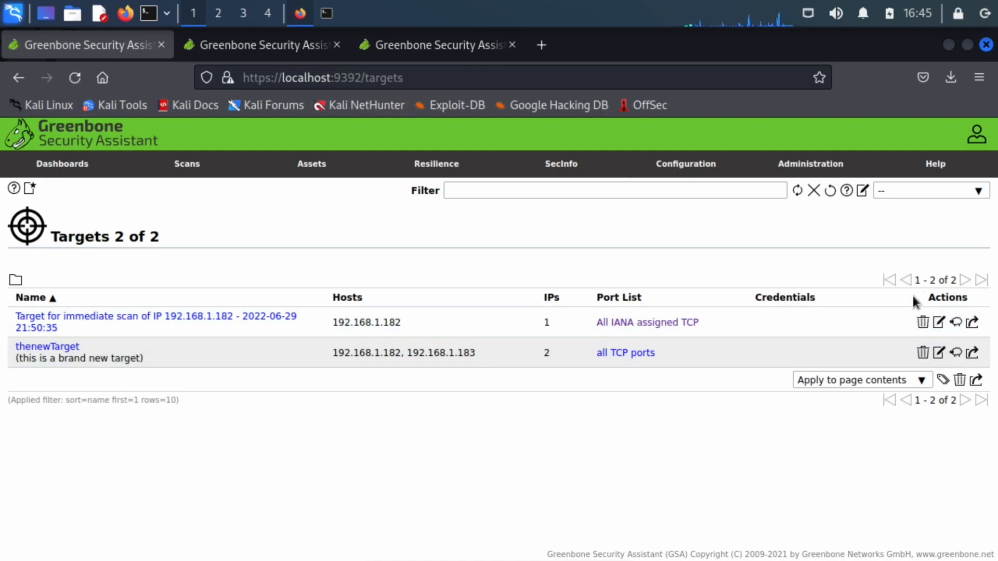
pyautogui.click(924, 323)
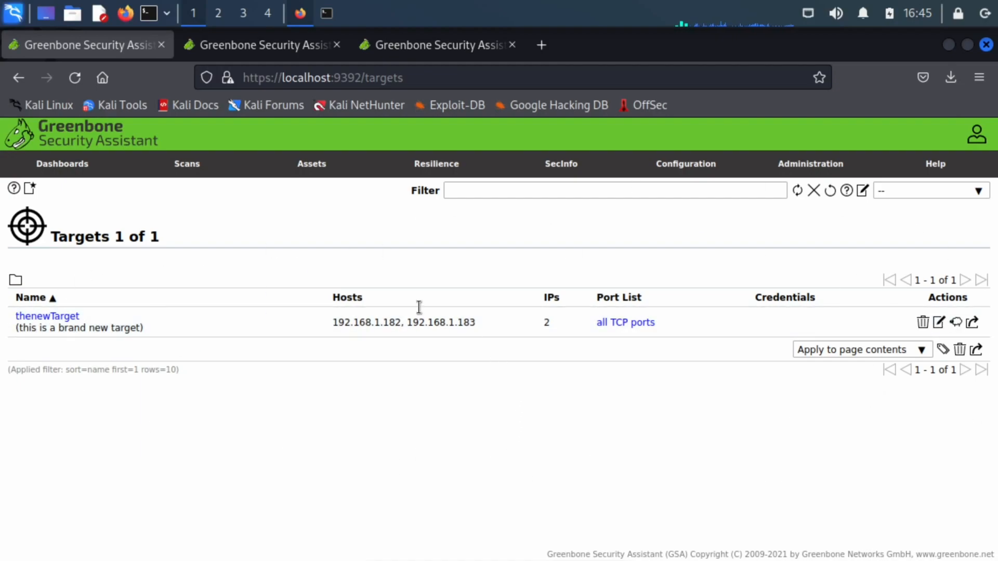
# Start a new scan task named "new scan task".
pyautogui.moveTo(176, 181)
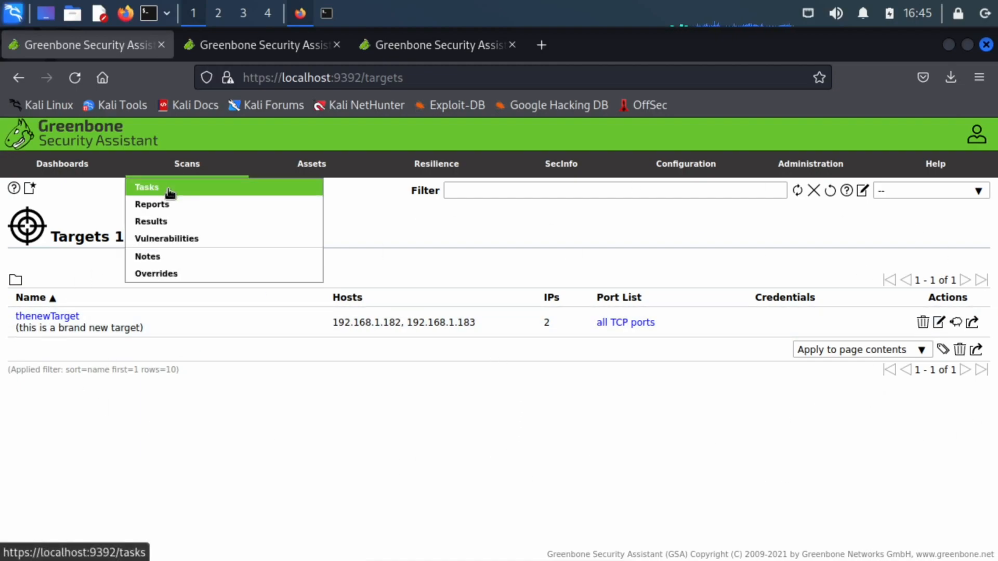
pyautogui.click(170, 193)
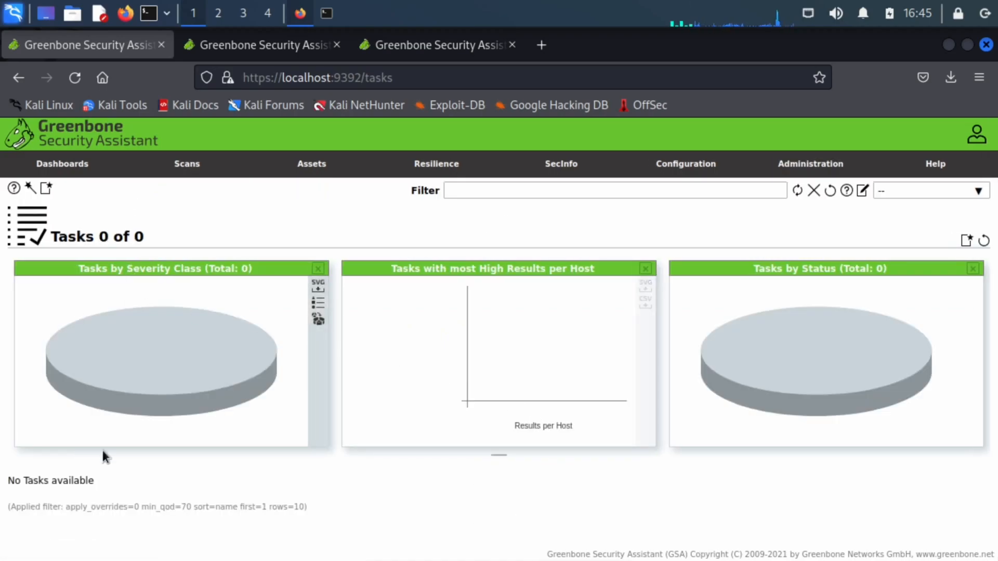
pyautogui.moveTo(44, 190)
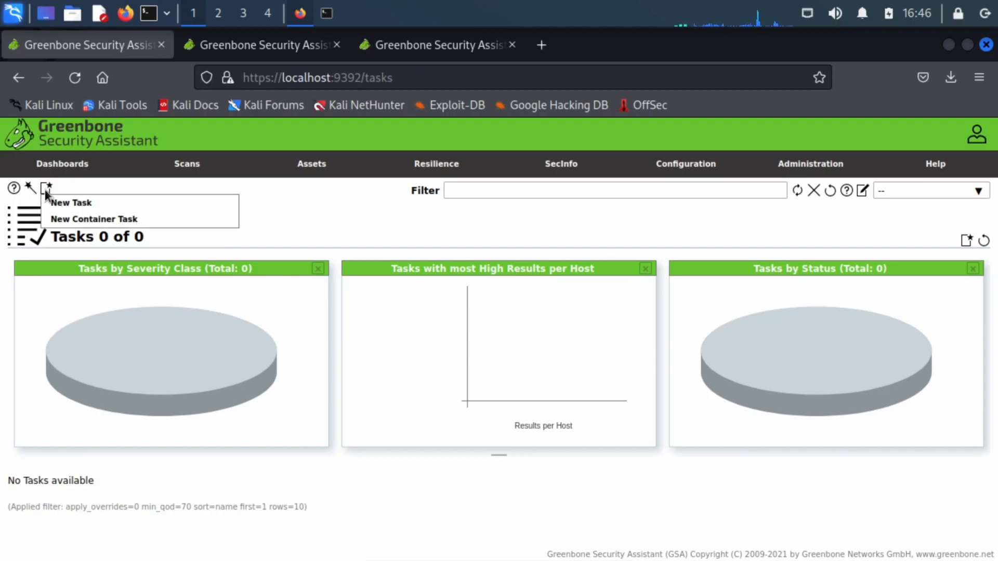
pyautogui.click(56, 203)
pyautogui.moveTo(382, 274); pyautogui.dragTo(278, 260)
pyautogui.write('new scan task')
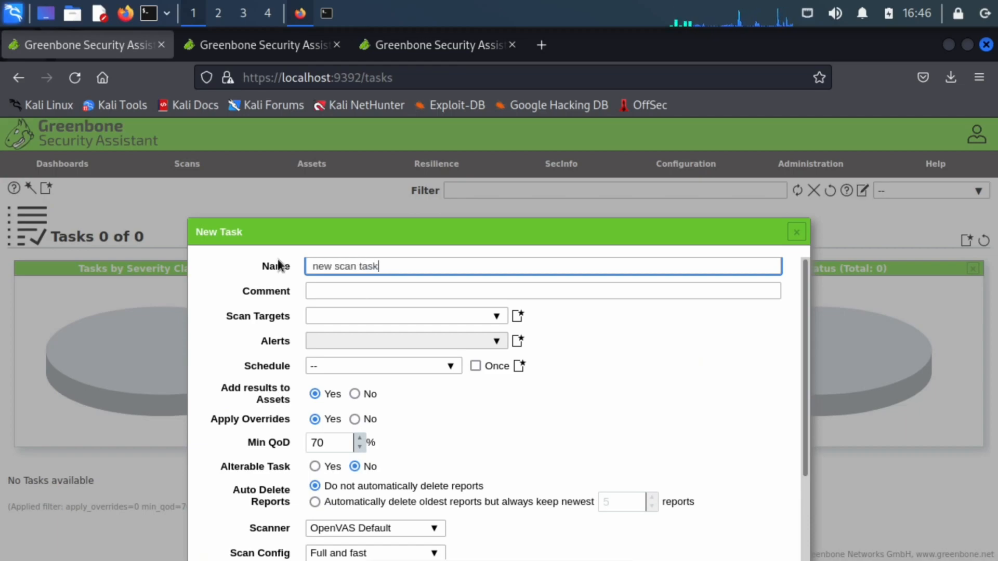
# Add the comment "blah blah blah" to the new task and choose thenewTarget as its scan target.
pyautogui.click(334, 291)
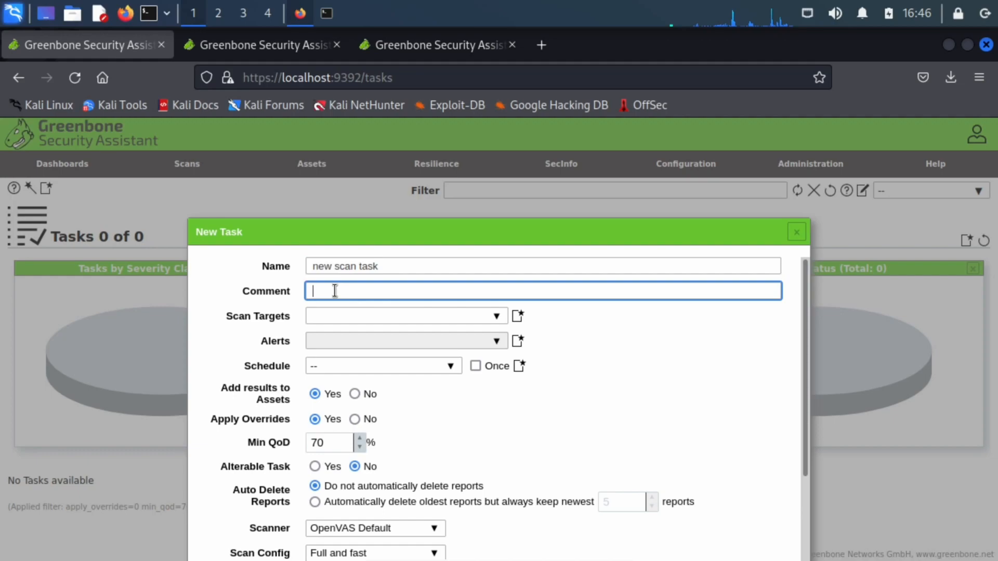
pyautogui.write('blah blah blah')
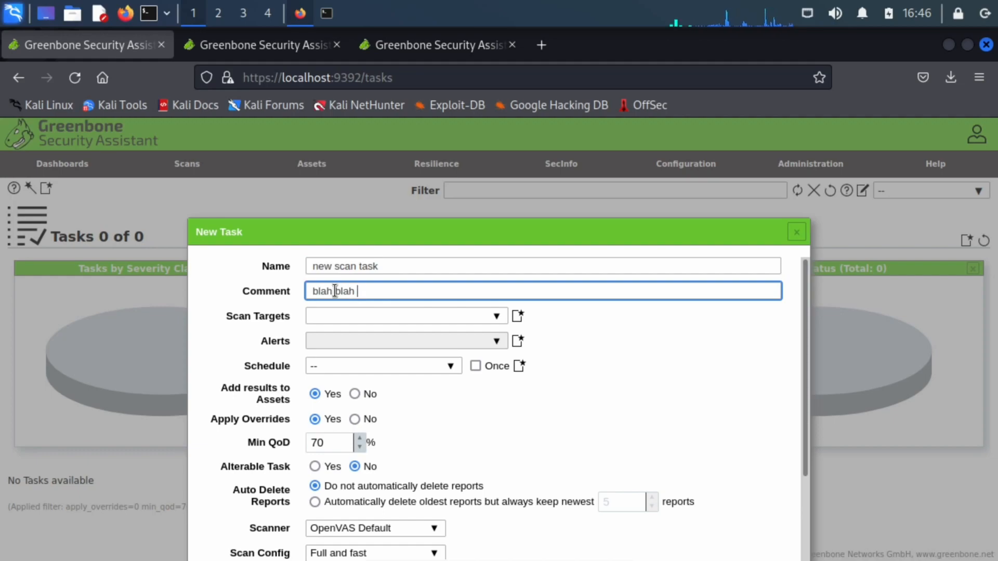
pyautogui.click(345, 314)
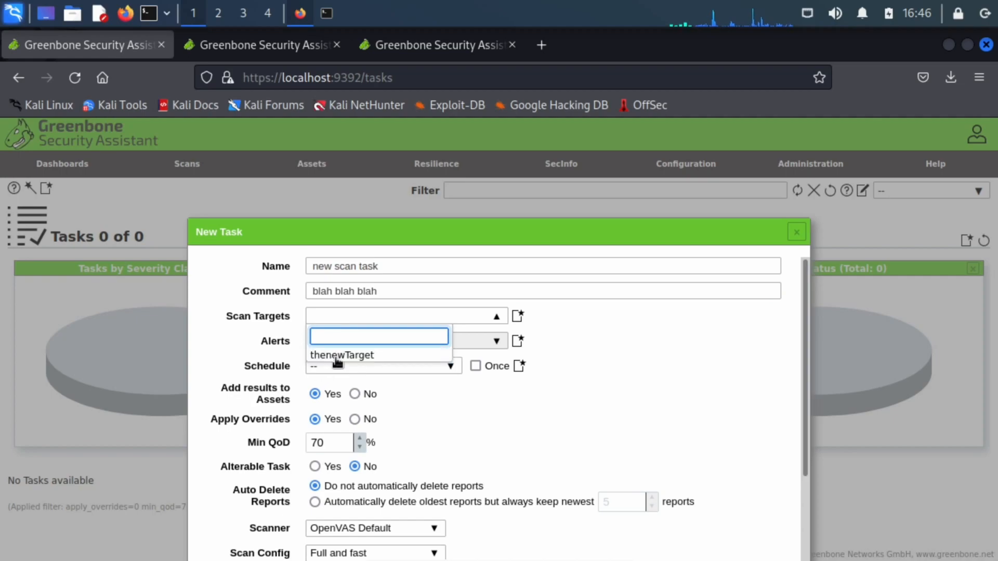
pyautogui.click(371, 357)
# Look through the new alert options, including the event for new NVTs, and close the form without creating an alert.
pyautogui.click(517, 341)
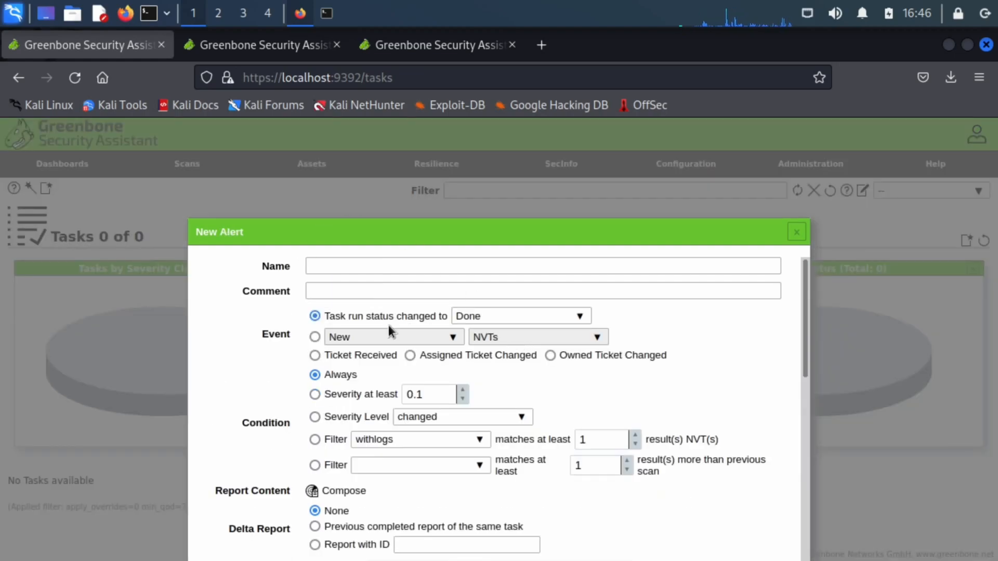
pyautogui.scroll(-5, 453, 361)
pyautogui.scroll(-6, 453, 361)
pyautogui.scroll(12, 453, 360)
pyautogui.click(316, 337)
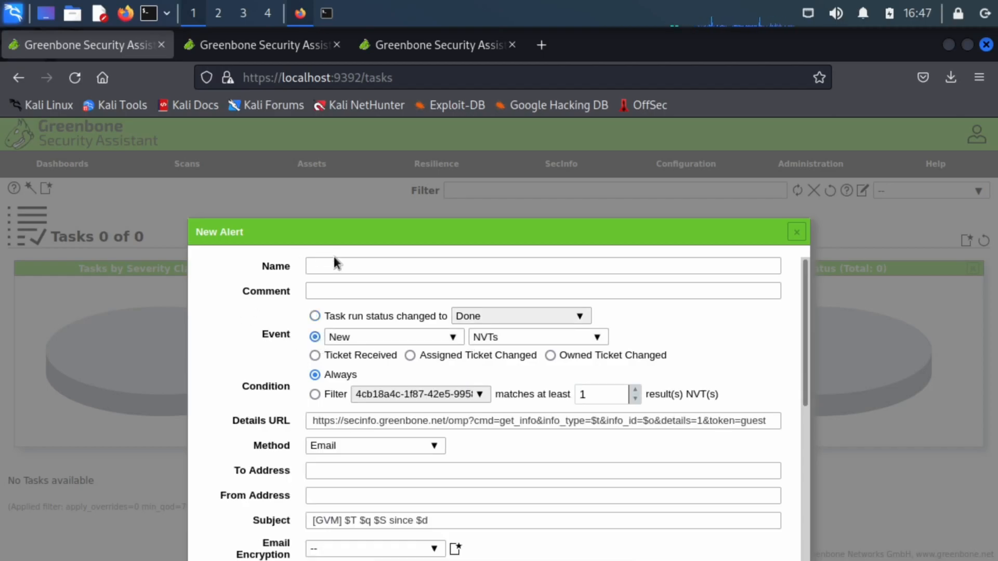
pyautogui.click(315, 316)
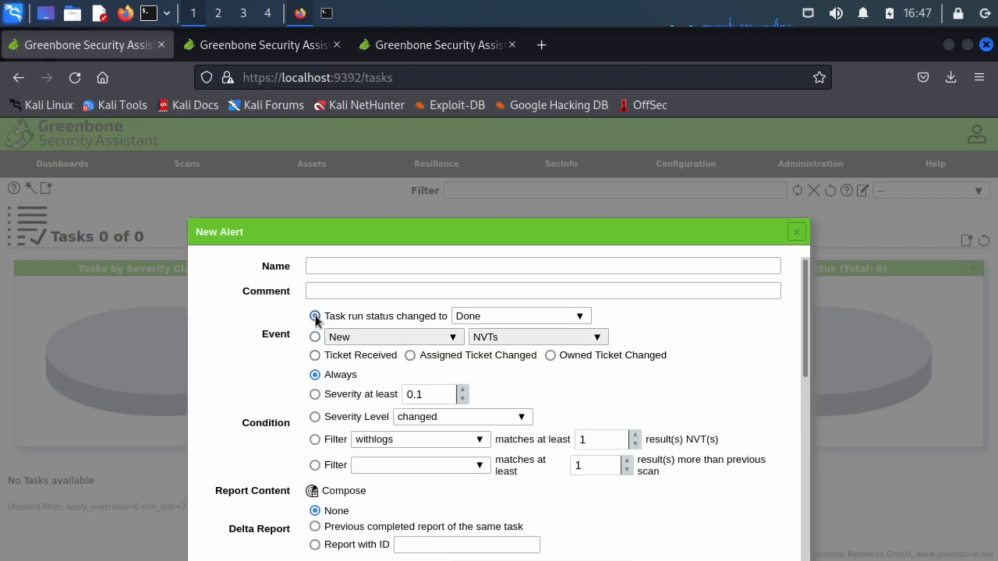
pyautogui.click(798, 235)
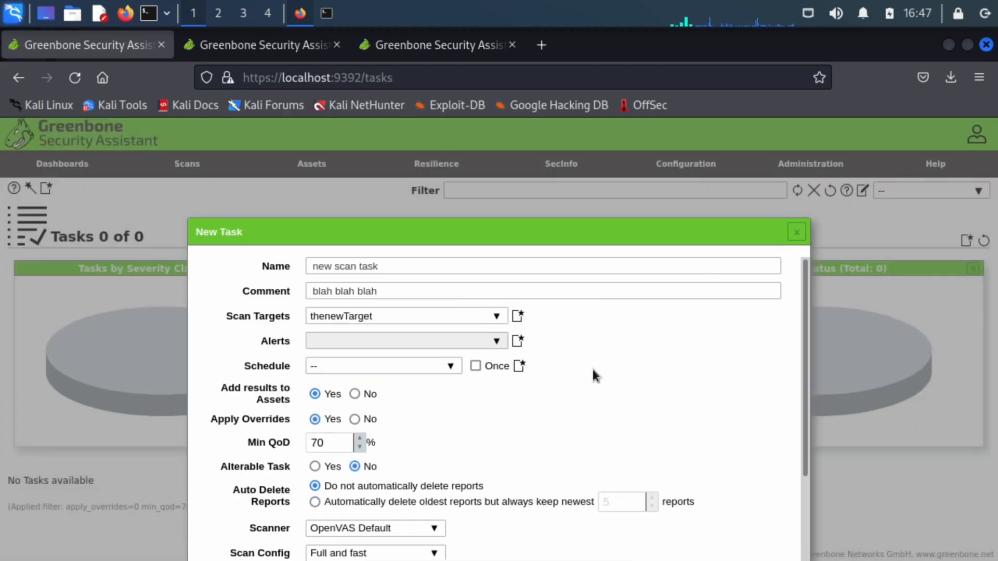
# Review the remaining settings of the new task and choose Full and fast as the scan config.
pyautogui.scroll(-3, 595, 364)
pyautogui.moveTo(423, 229); pyautogui.dragTo(428, 145)
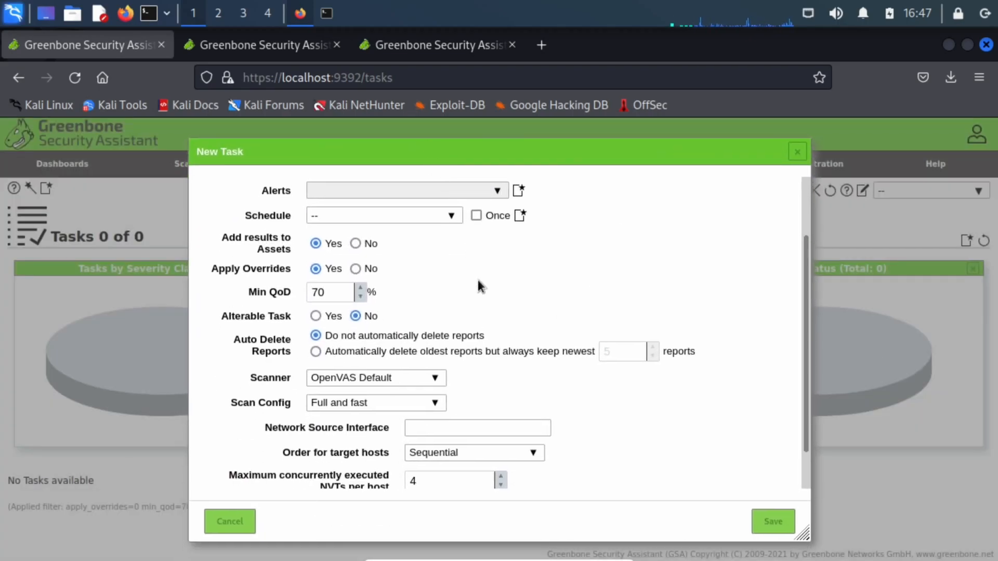
pyautogui.scroll(3, 478, 279)
pyautogui.scroll(3, 468, 295)
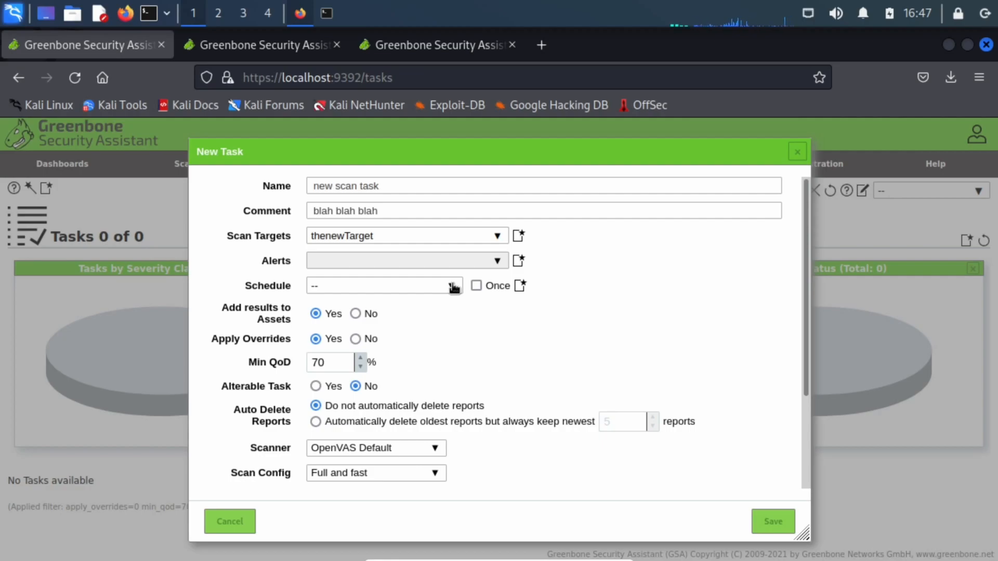
pyautogui.scroll(-3, 439, 327)
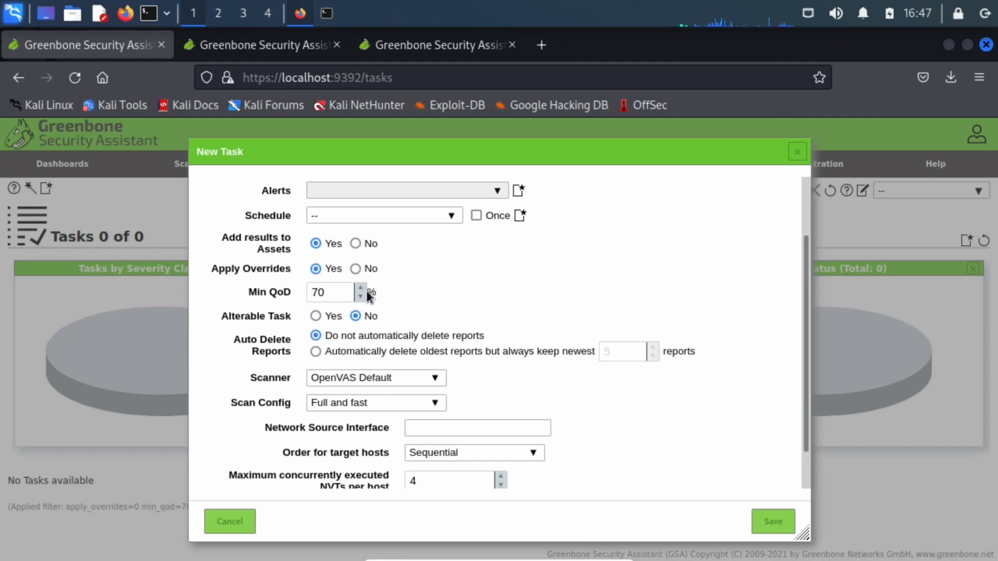
pyautogui.scroll(-2, 390, 359)
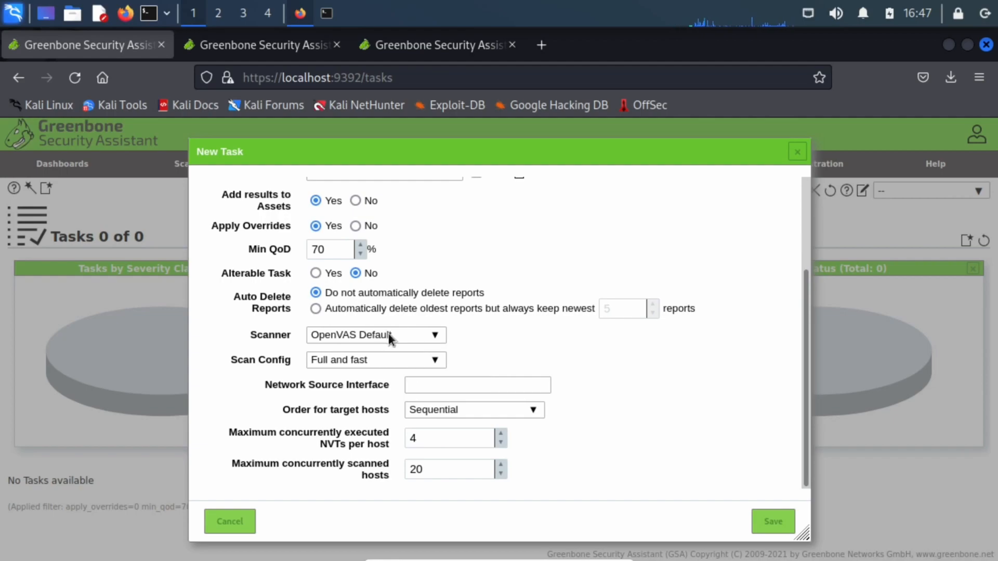
pyautogui.click(386, 360)
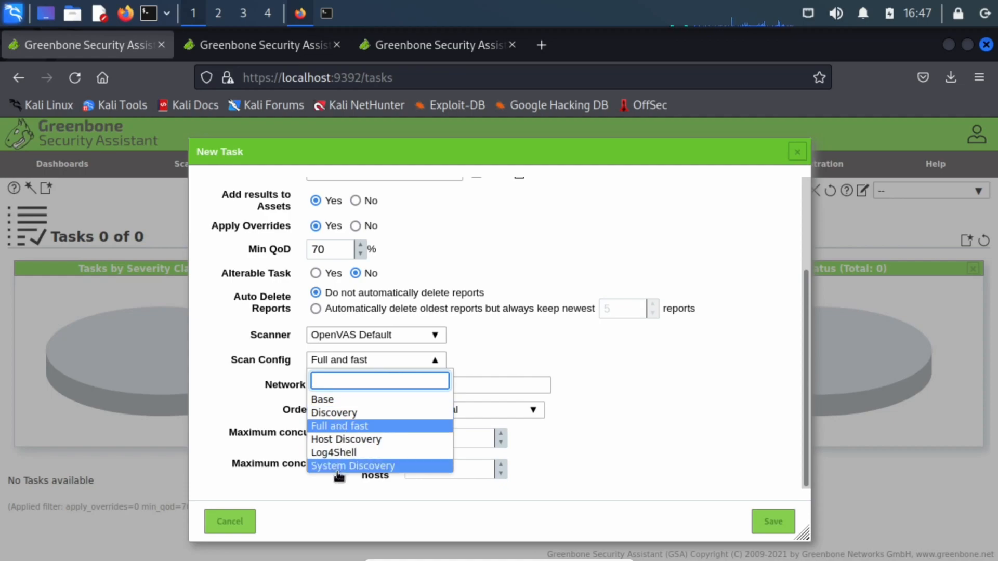
pyautogui.click(389, 427)
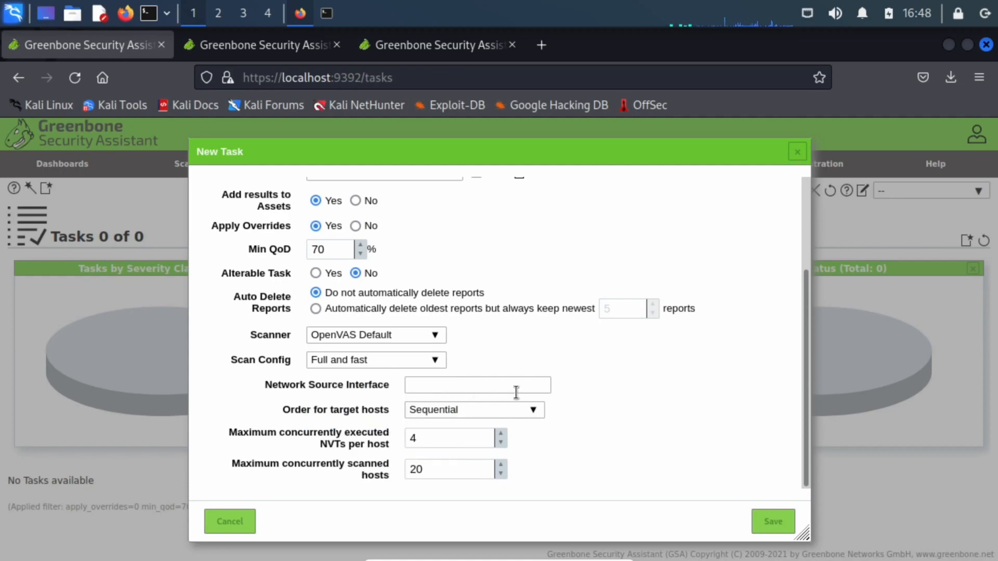
# Set the order for target hosts to Random and leave the network source interface empty.
pyautogui.click(507, 409)
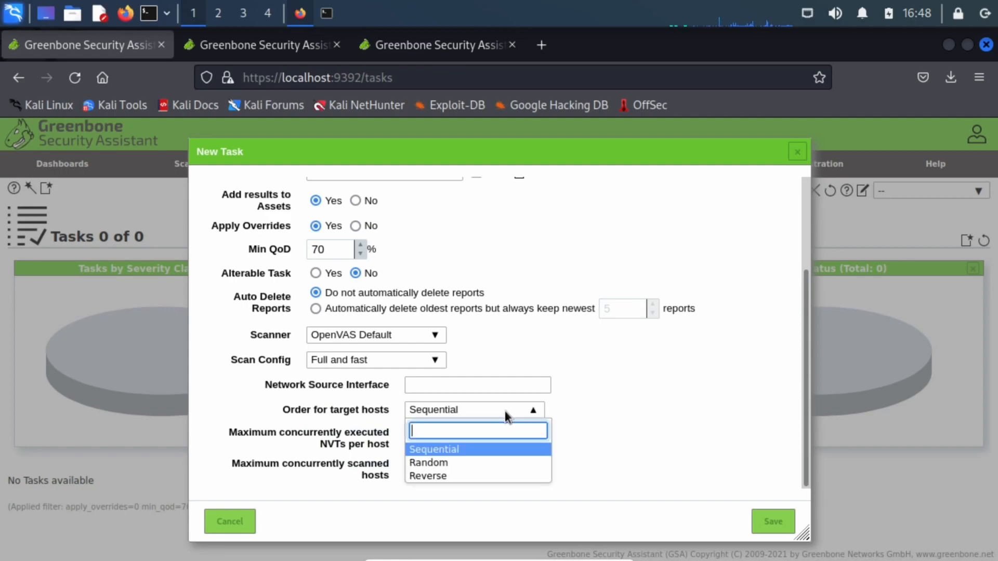
pyautogui.click(457, 463)
pyautogui.click(460, 386)
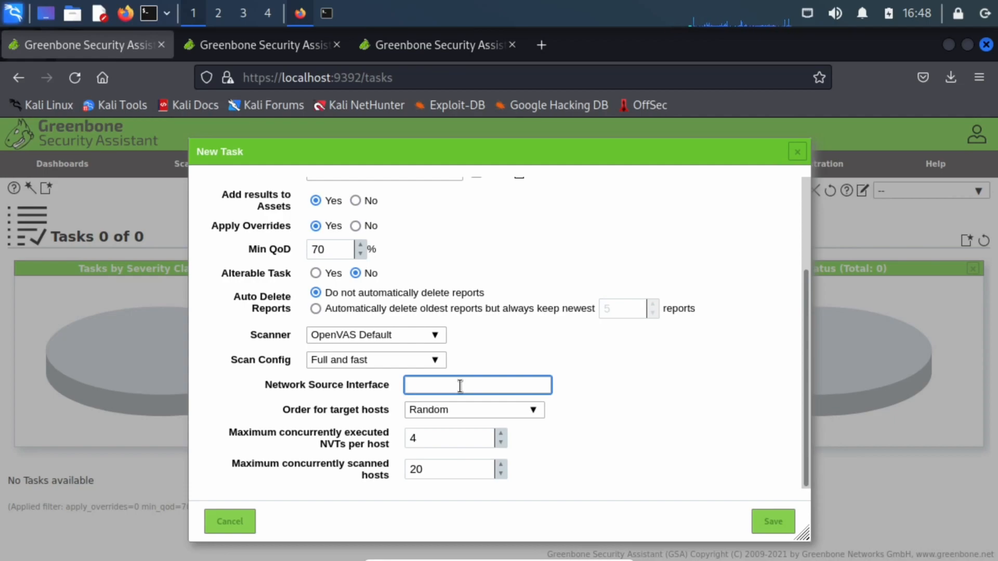
pyautogui.click(661, 418)
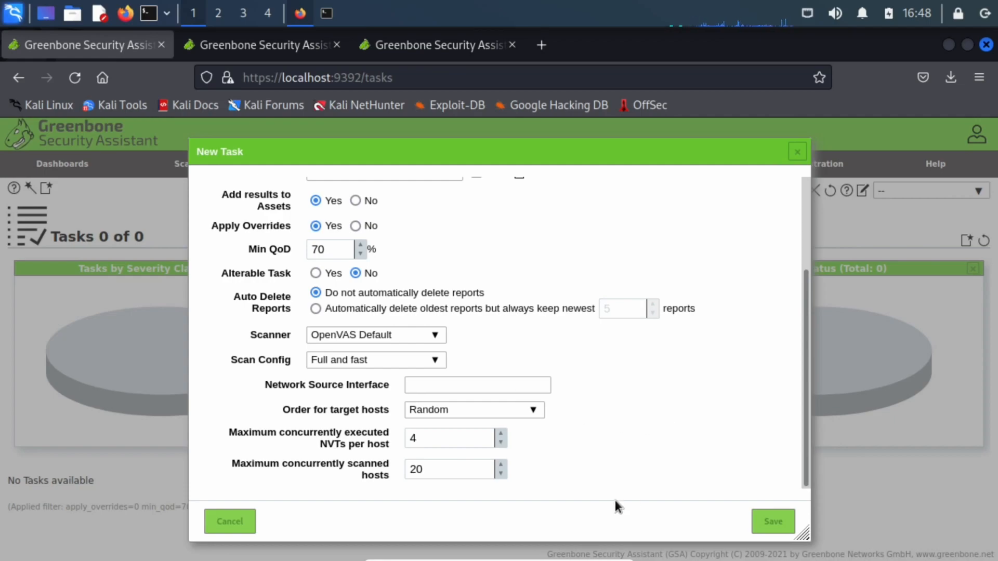
# Save the new scan task and start its scan.
pyautogui.click(785, 523)
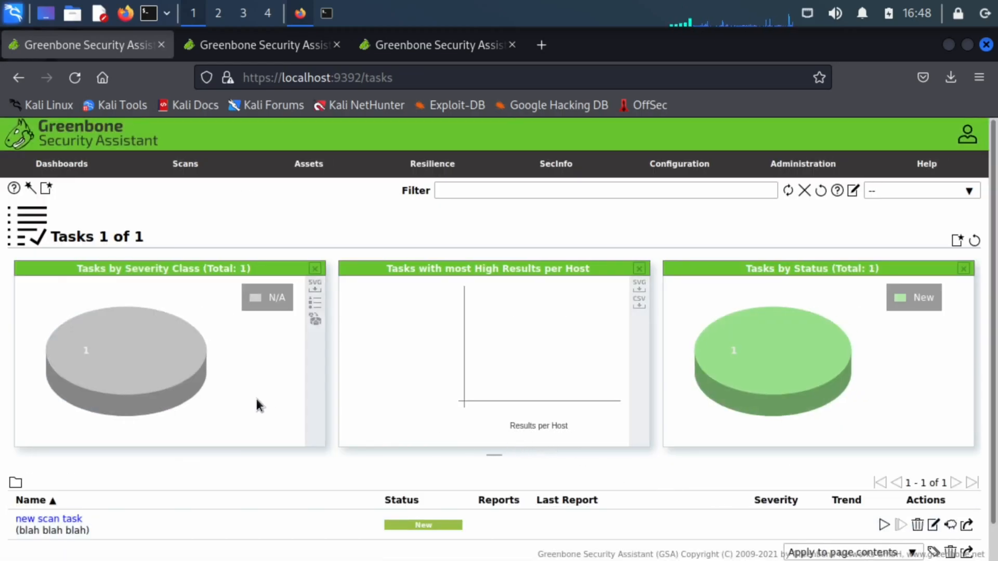
pyautogui.scroll(-1, 257, 398)
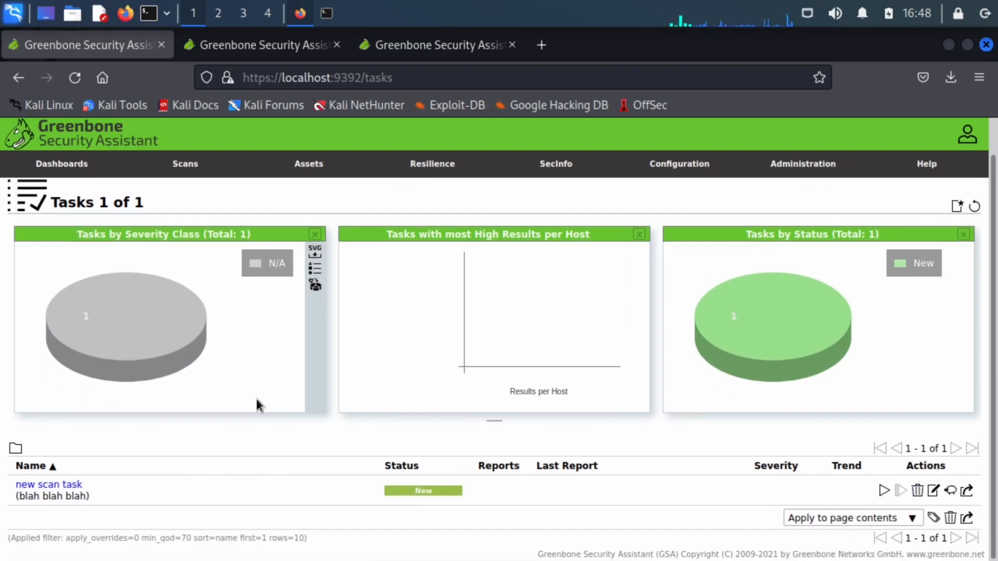
pyautogui.click(885, 492)
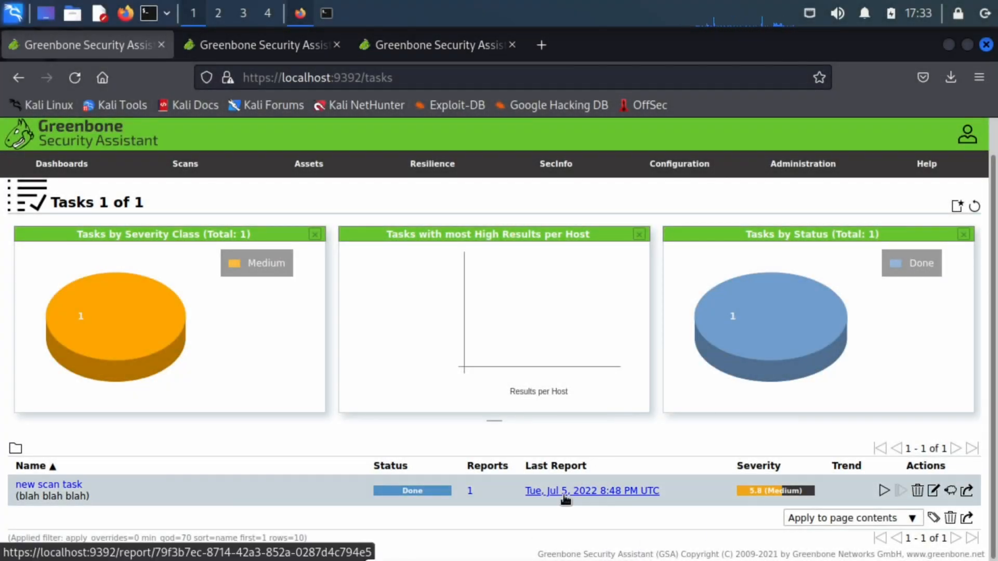
# Open the last report of the new scan task and review its results and detected applications.
pyautogui.click(565, 496)
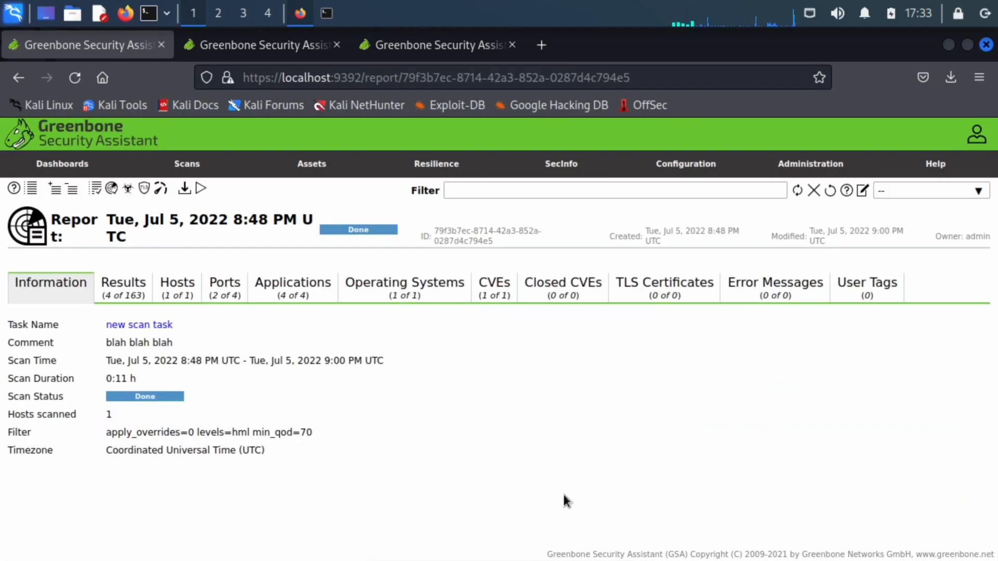
pyautogui.click(134, 291)
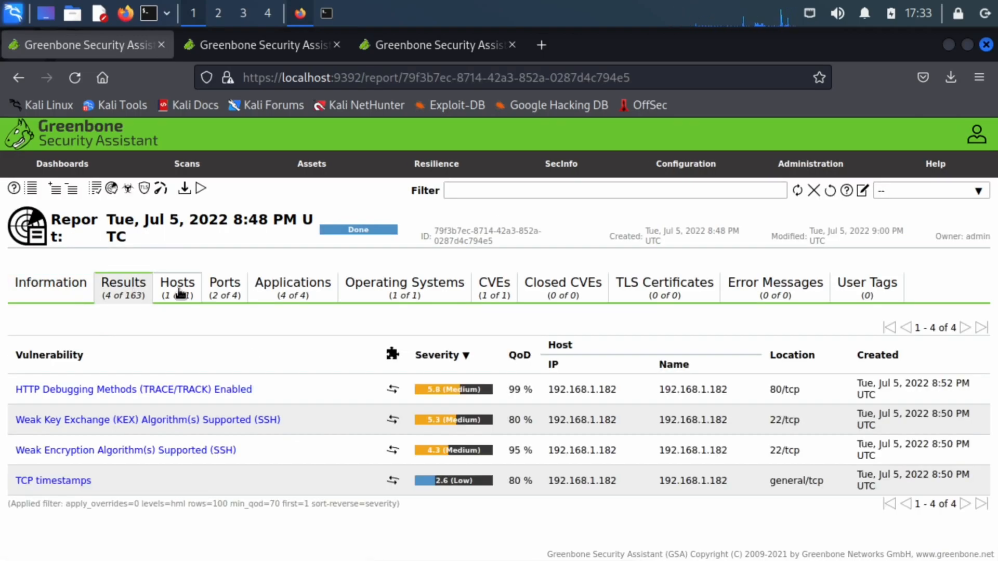
pyautogui.click(289, 293)
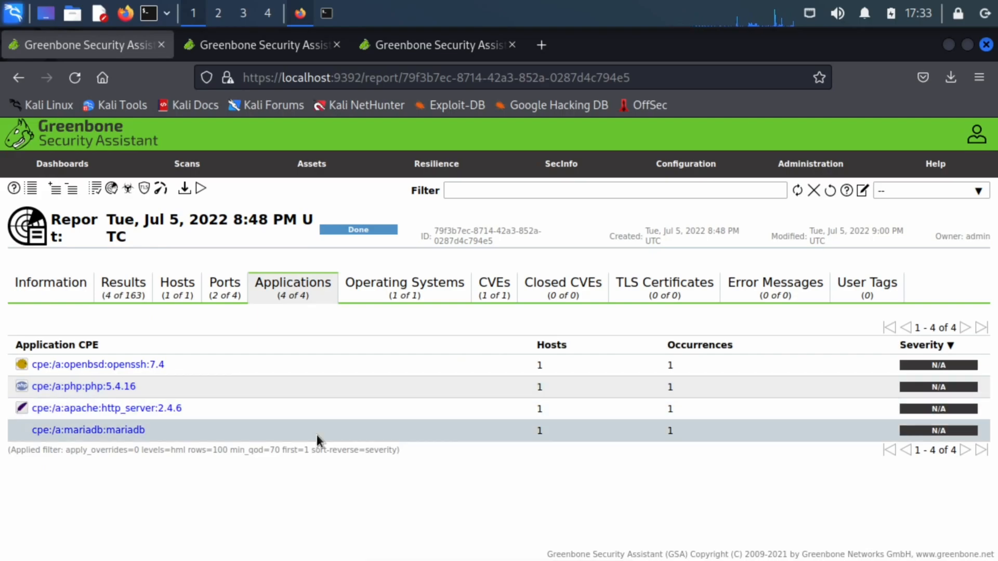
# Go to the dashboards overview, open the account's My Settings page and look through its list of filters.
pyautogui.click(59, 166)
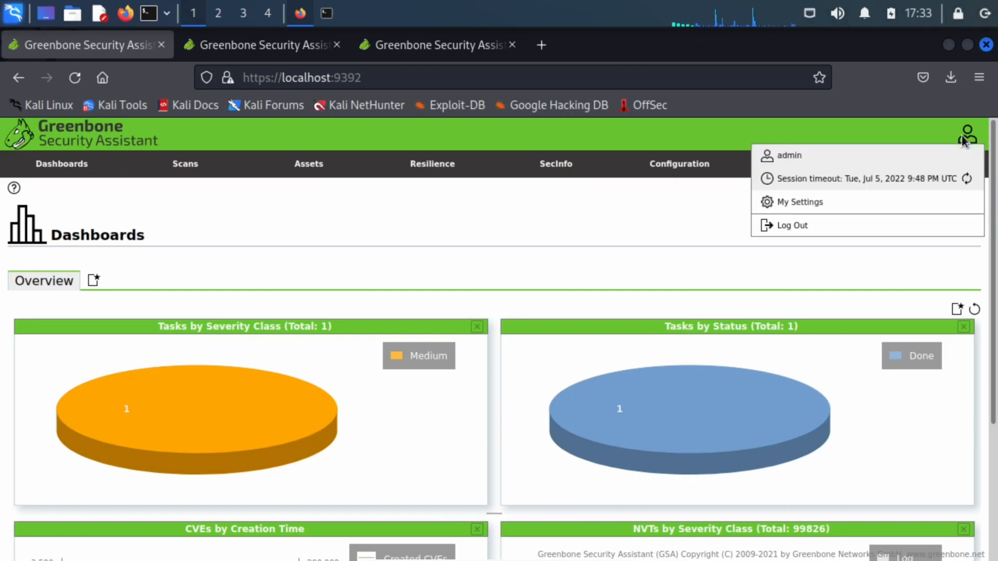
pyautogui.moveTo(970, 136)
pyautogui.click(796, 206)
pyautogui.click(218, 283)
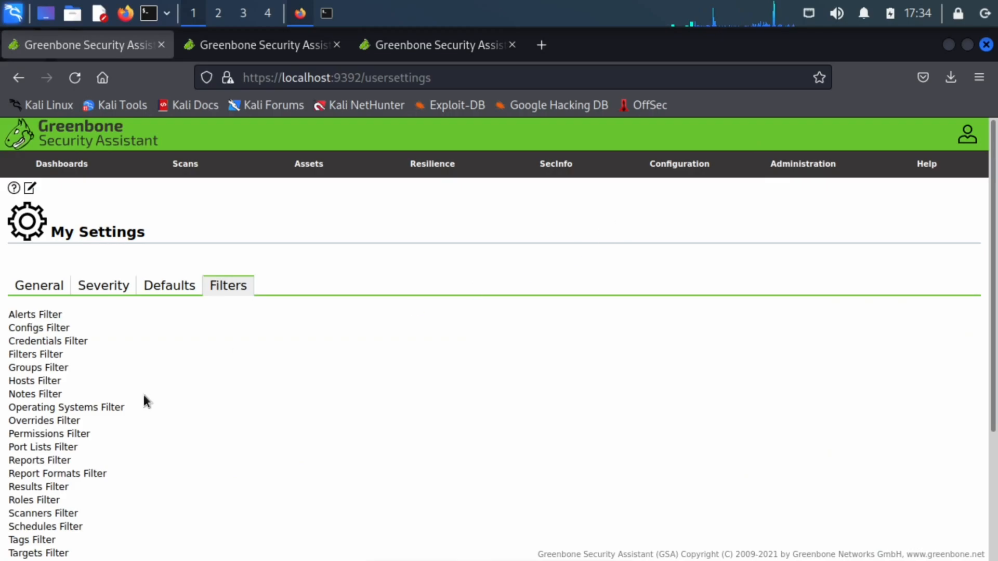
pyautogui.scroll(-3, 137, 398)
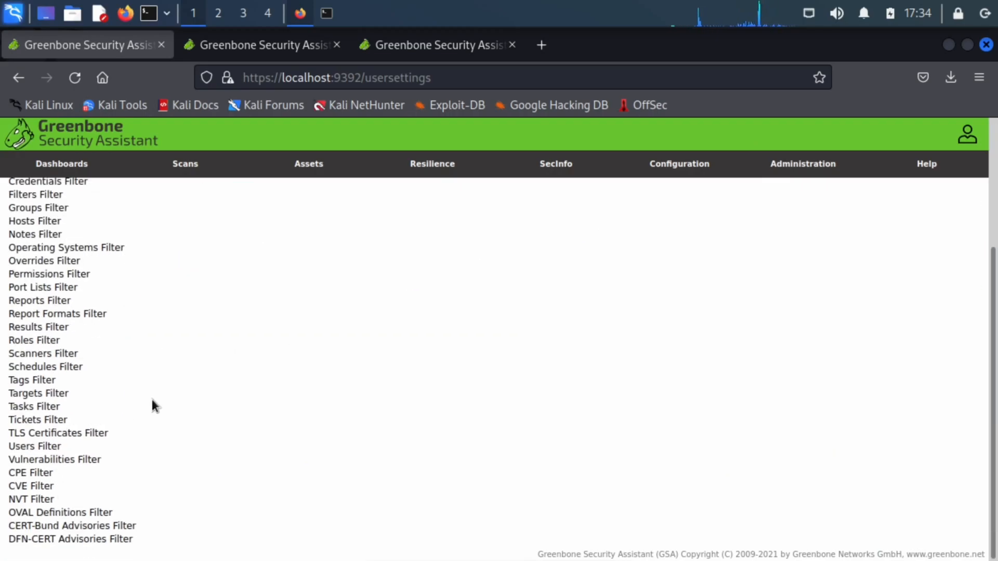
# Open the trashcan and examine the deleted targets and tasks it holds.
pyautogui.moveTo(803, 168)
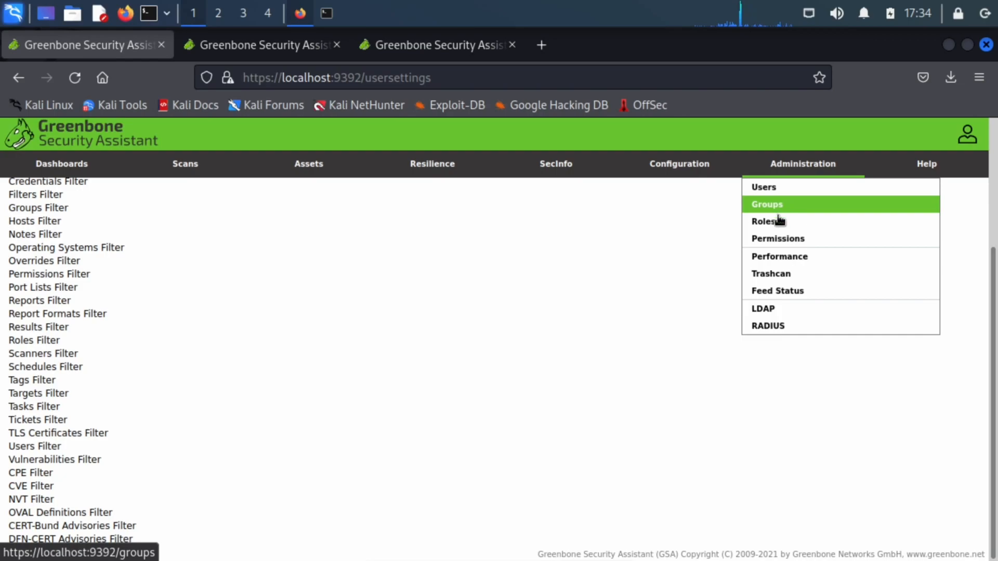
pyautogui.click(764, 275)
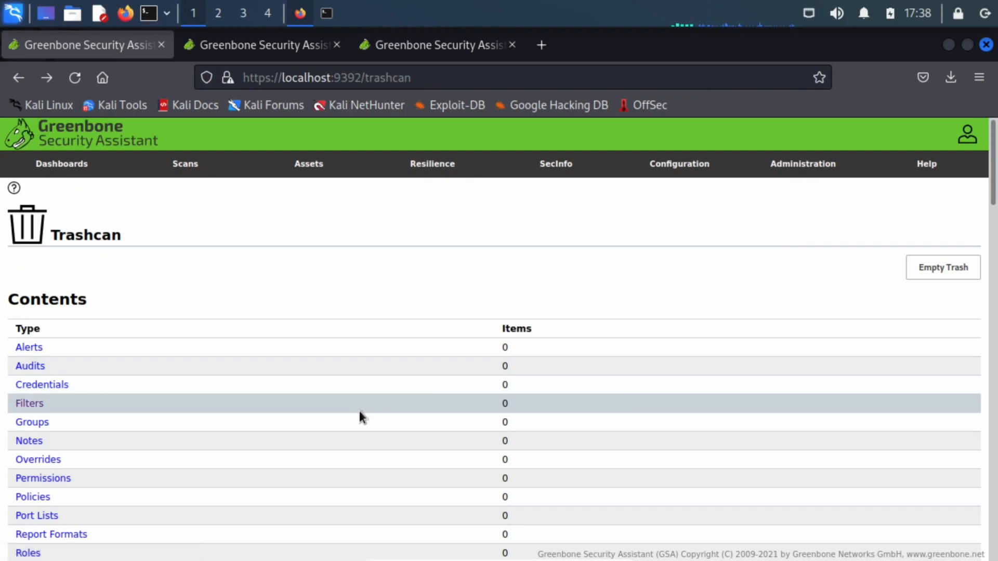
pyautogui.scroll(-6, 355, 427)
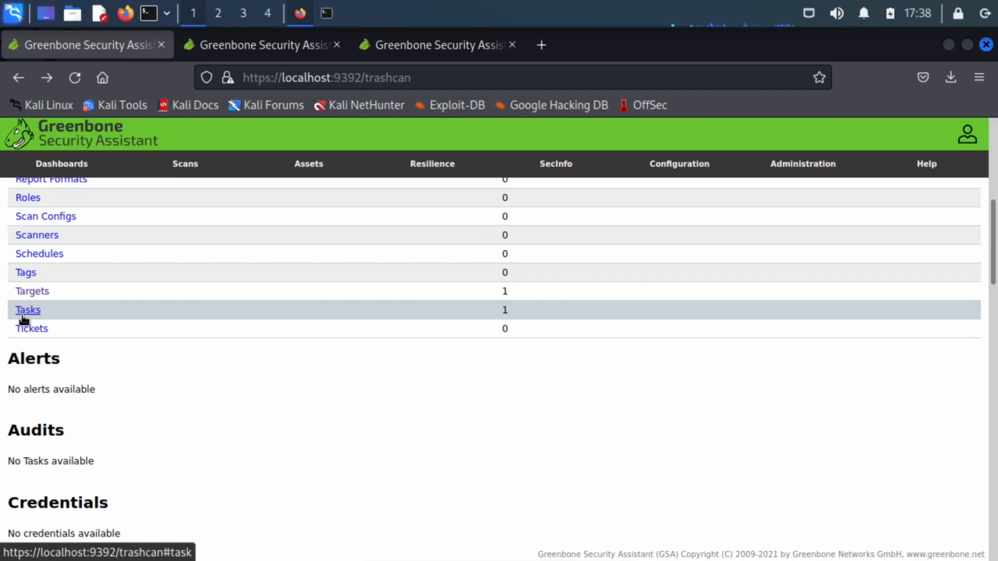
pyautogui.click(26, 312)
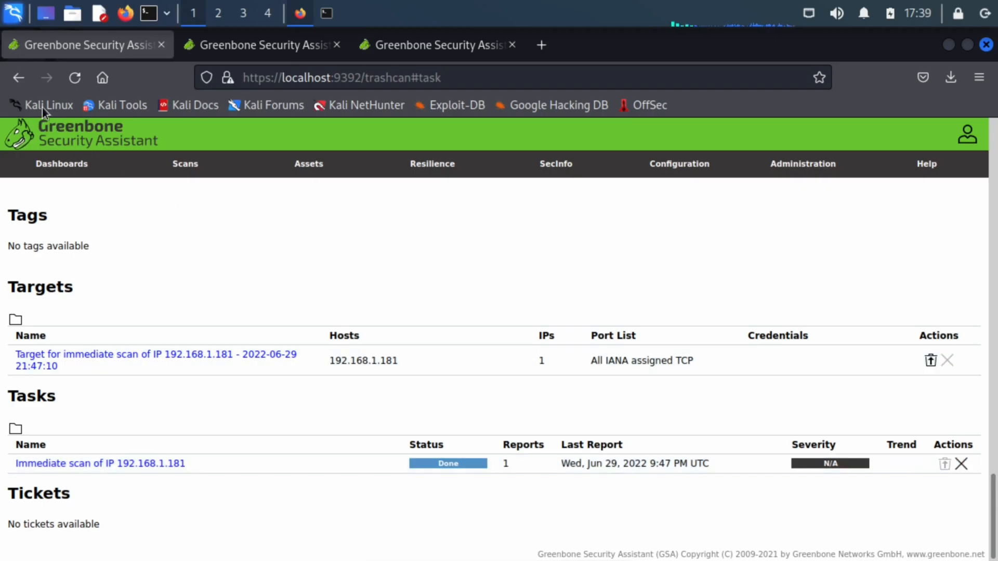
# Return to the trashcan's contents overview, empty the trash and check the item list.
pyautogui.click(15, 78)
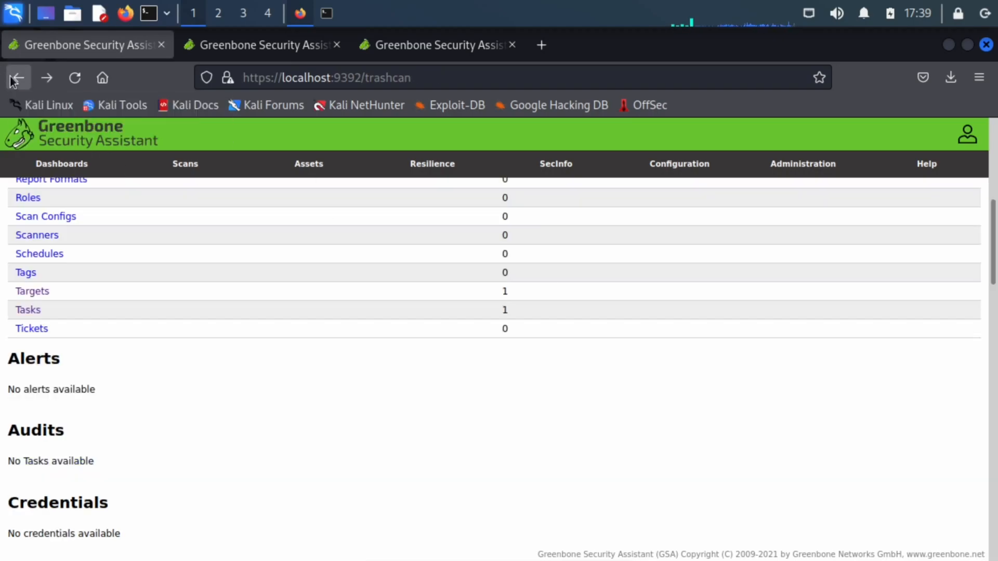
pyautogui.scroll(7, 728, 364)
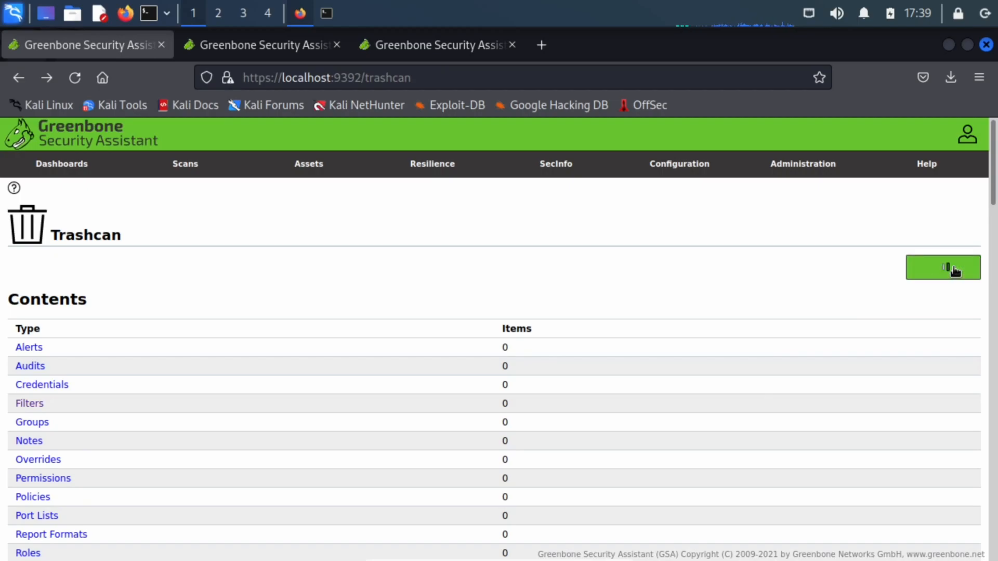
pyautogui.scroll(-8, 550, 468)
pyautogui.scroll(3, 529, 317)
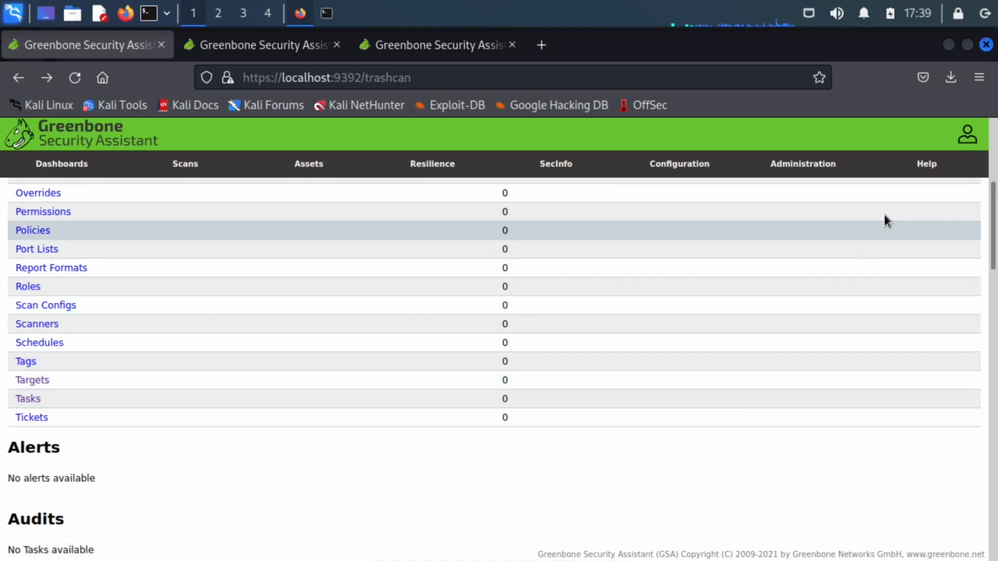
# Open the Users administration page in a new browser tab and switch to it to view the accounts.
pyautogui.moveTo(808, 178)
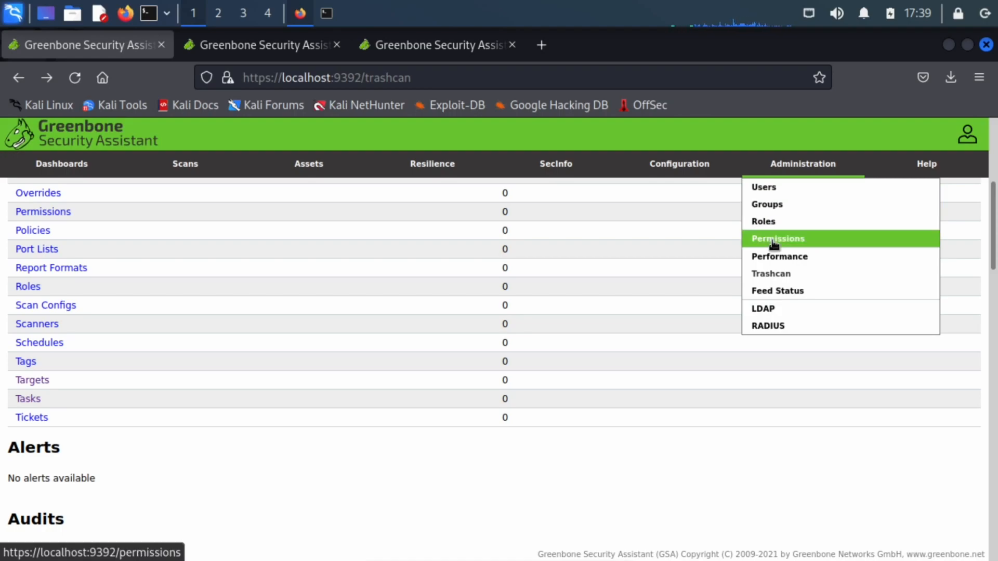
pyautogui.rightClick(770, 191)
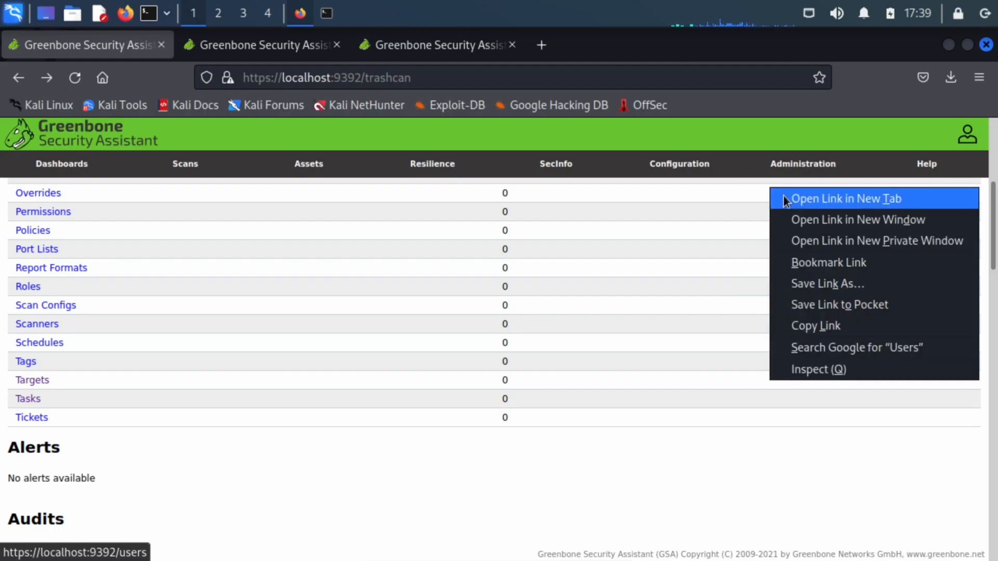
pyautogui.click(784, 196)
pyautogui.click(263, 50)
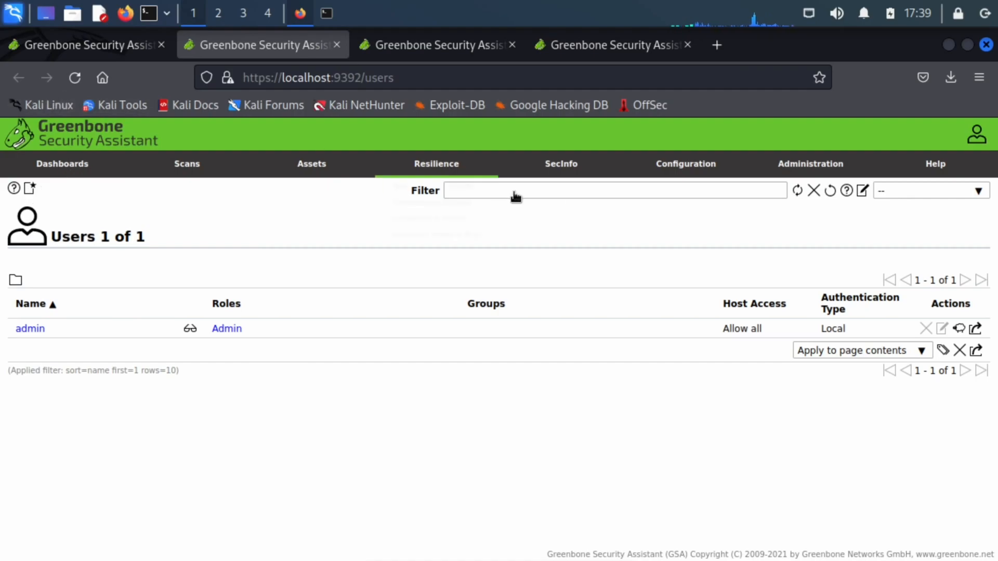
# Open the Groups administration page, examine the New Group form and its available users, close it unsaved and return to the Users page.
pyautogui.moveTo(721, 176)
pyautogui.click(788, 204)
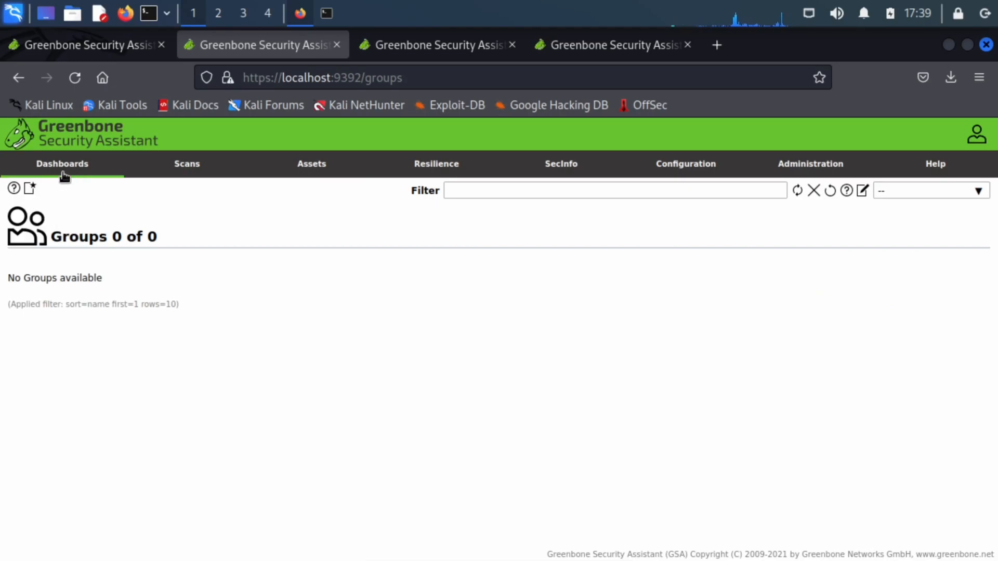
pyautogui.click(30, 190)
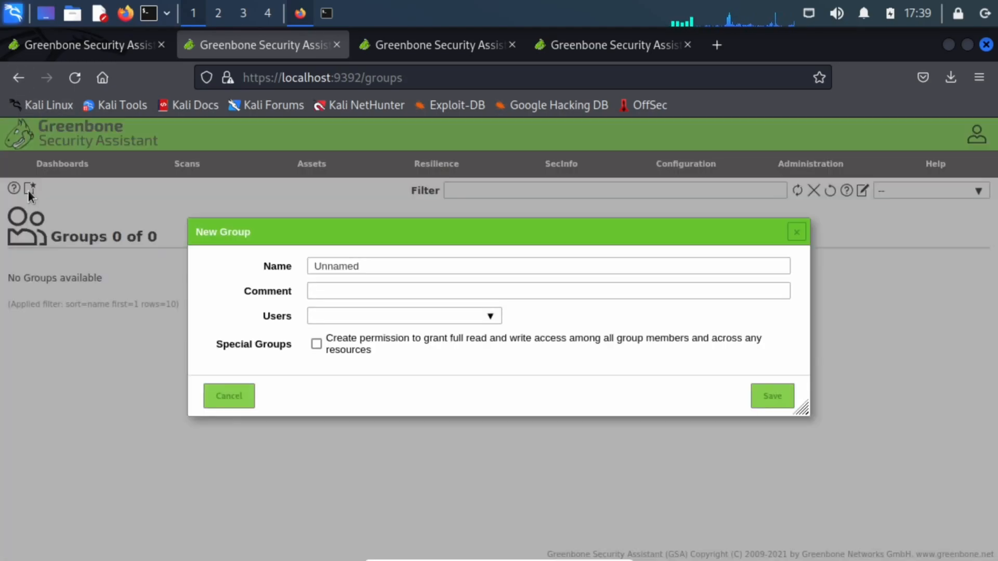
pyautogui.click(491, 317)
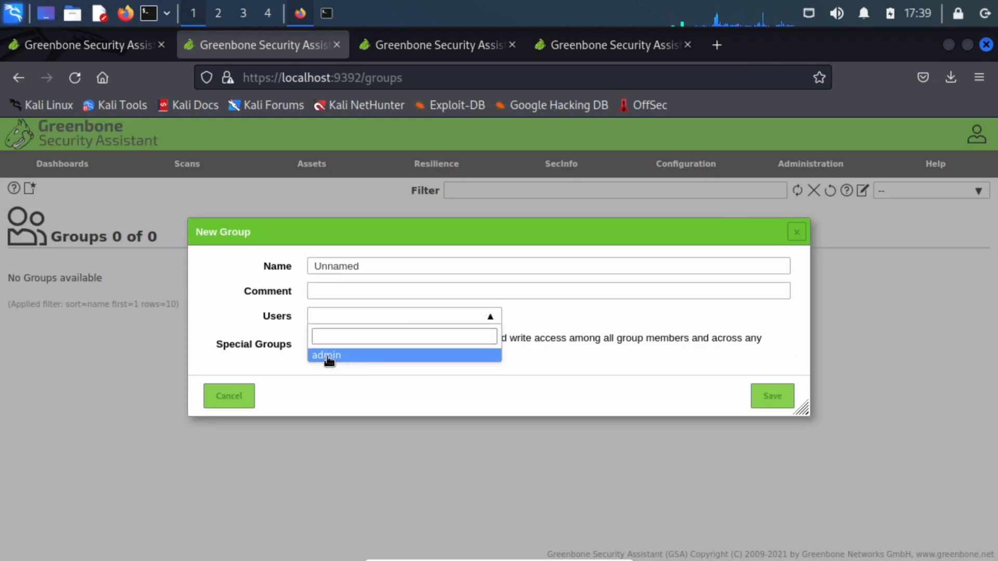
pyautogui.click(347, 265)
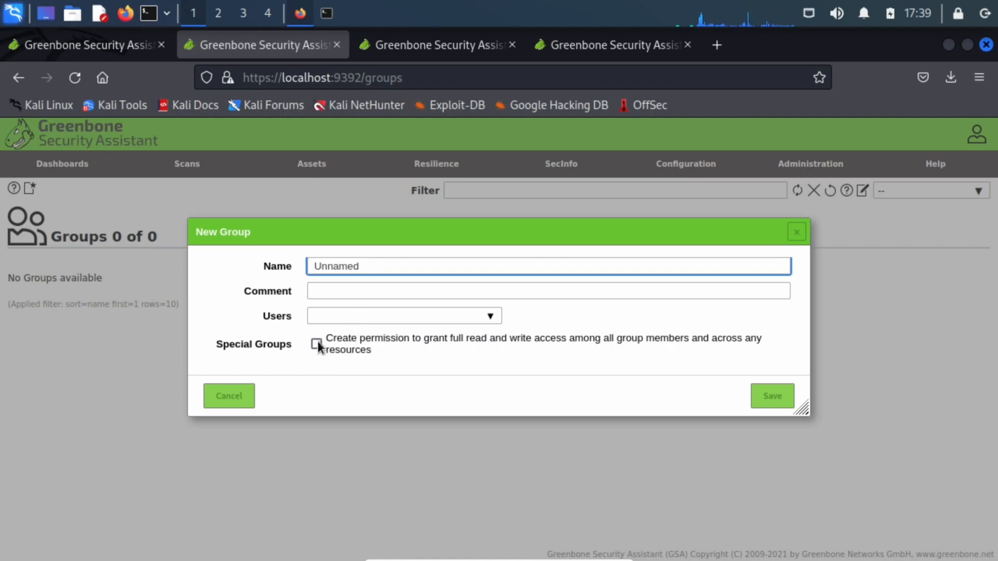
pyautogui.click(796, 234)
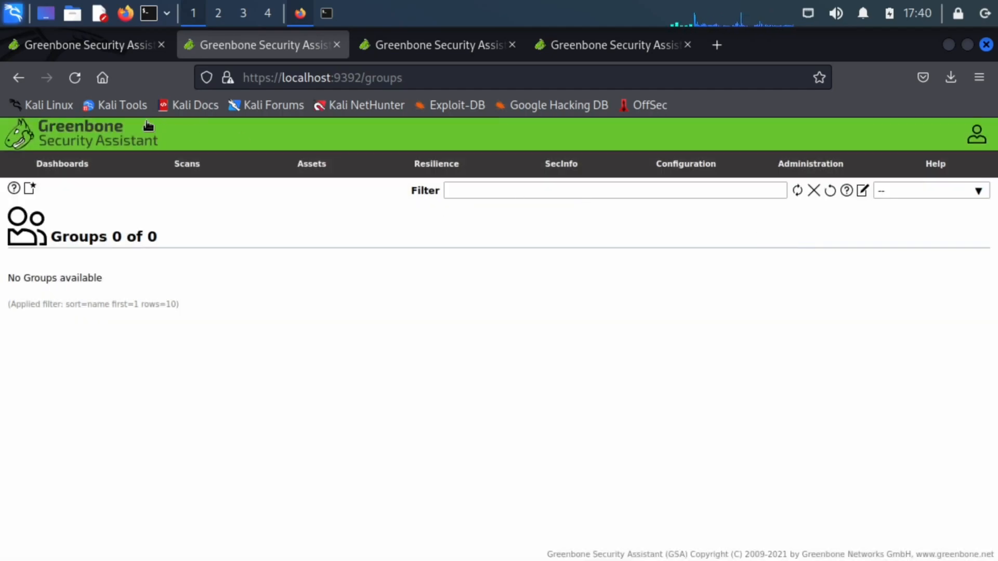
pyautogui.click(18, 78)
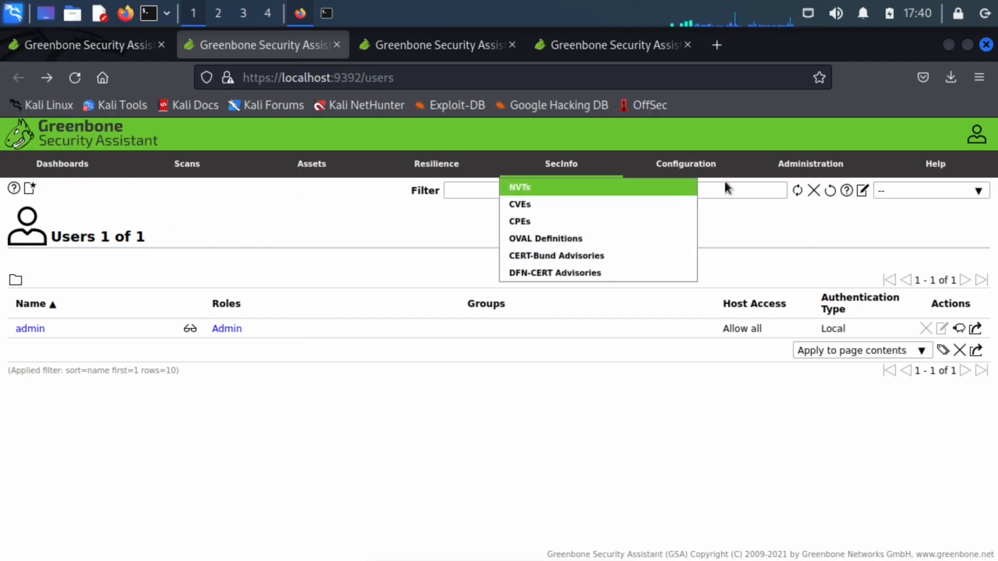
# View the Permissions administration page, and open the Roles page to examine the listed roles.
pyautogui.moveTo(810, 167)
pyautogui.click(804, 240)
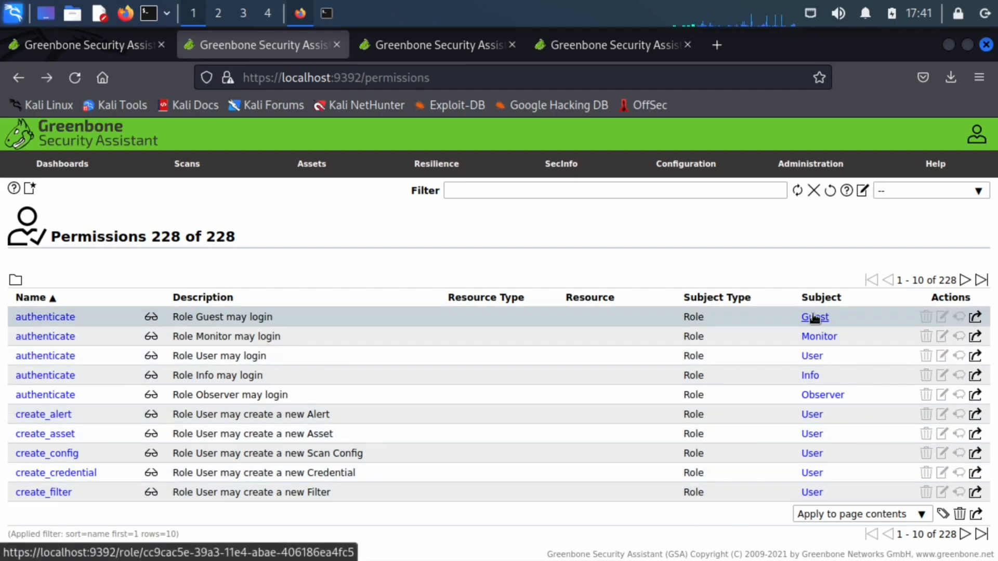
pyautogui.click(793, 188)
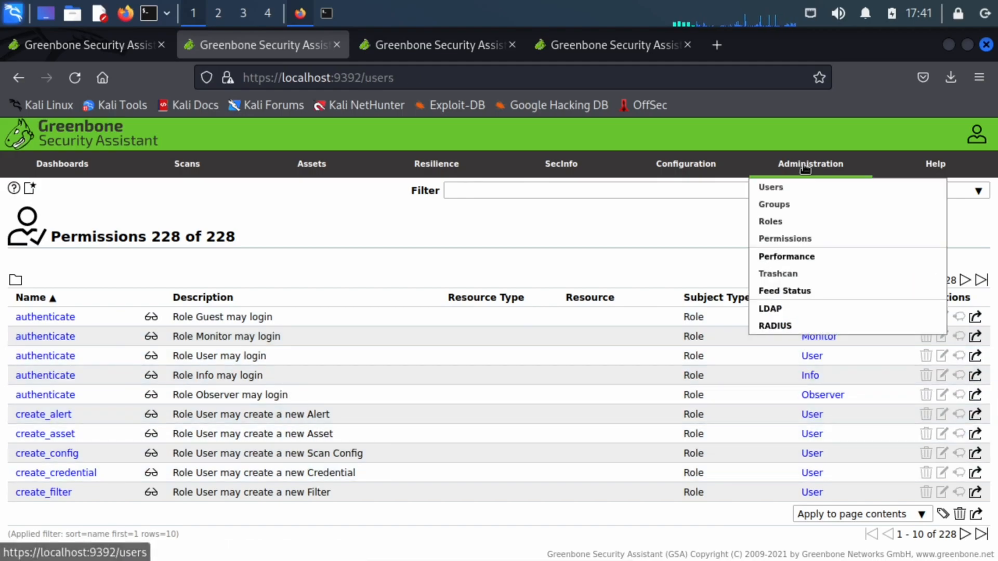
pyautogui.click(785, 223)
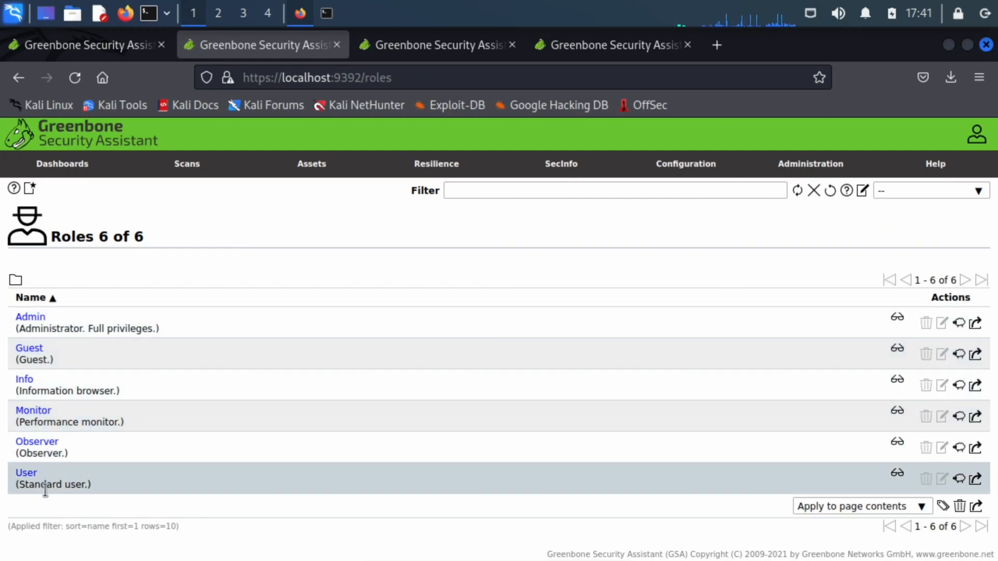
# Open the Feed Status page, view its GVMD_DATA report formats and inspect the Import Report Format dialog's file selection.
pyautogui.moveTo(832, 172)
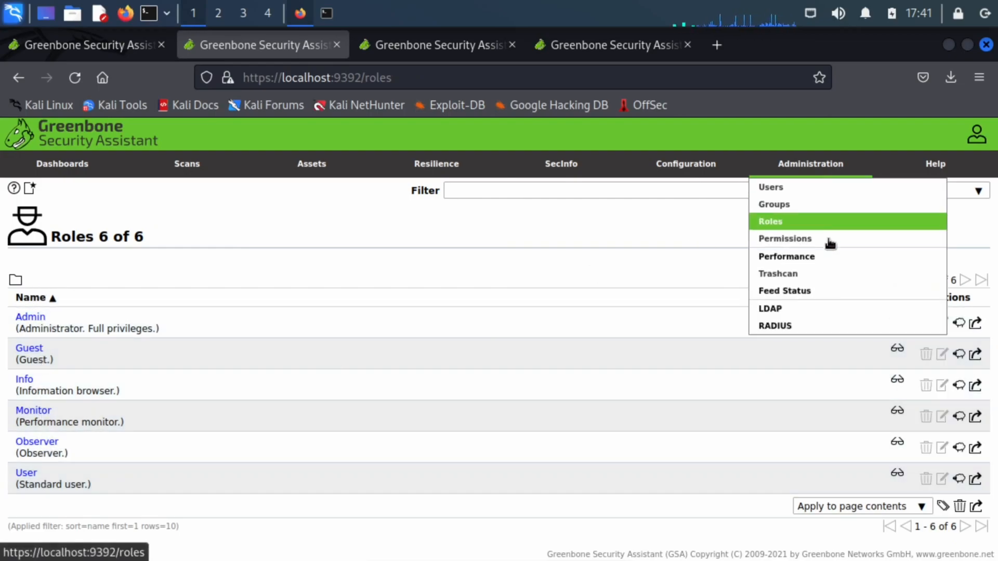
pyautogui.click(811, 292)
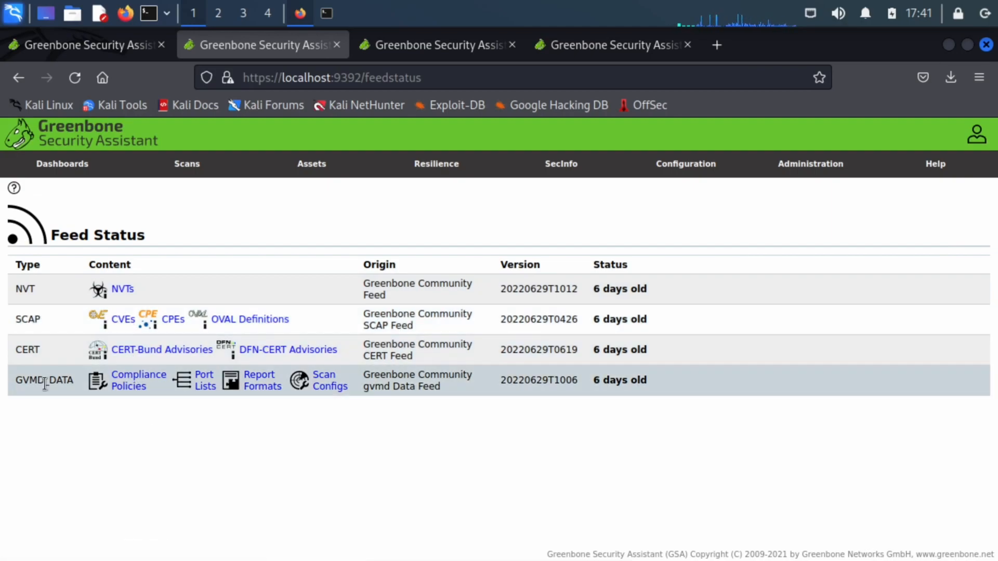
pyautogui.click(258, 385)
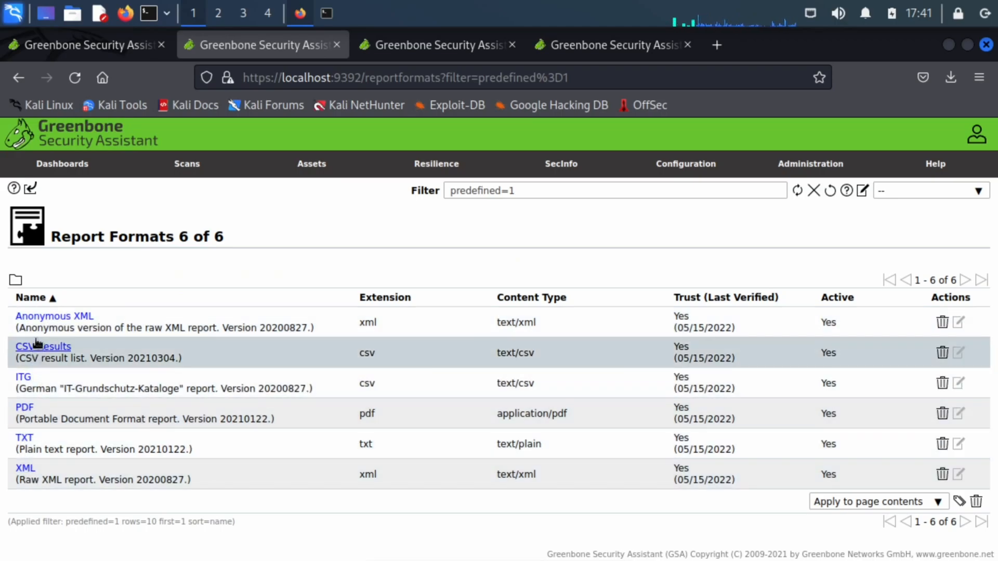
pyautogui.click(32, 187)
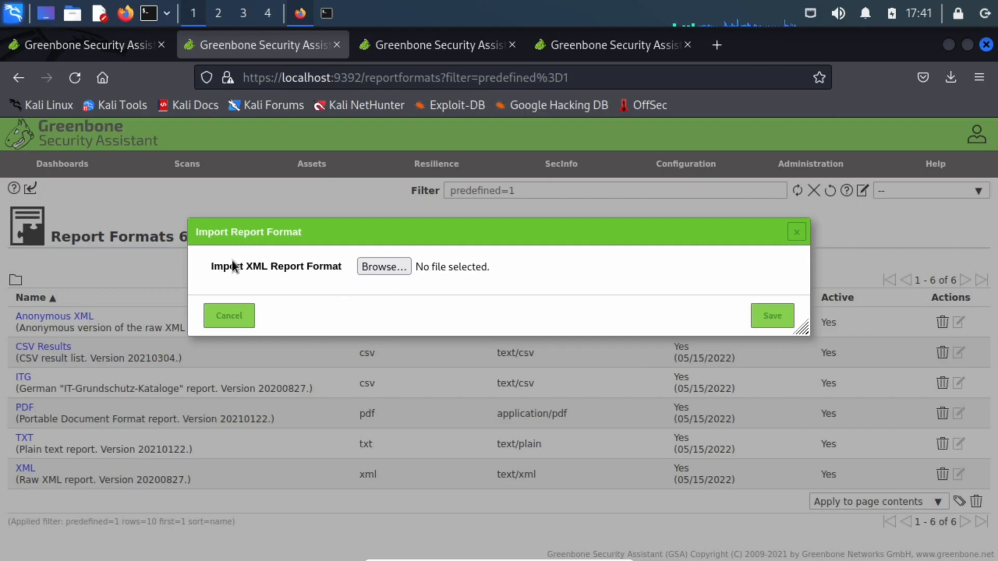
pyautogui.moveTo(210, 264); pyautogui.dragTo(318, 261)
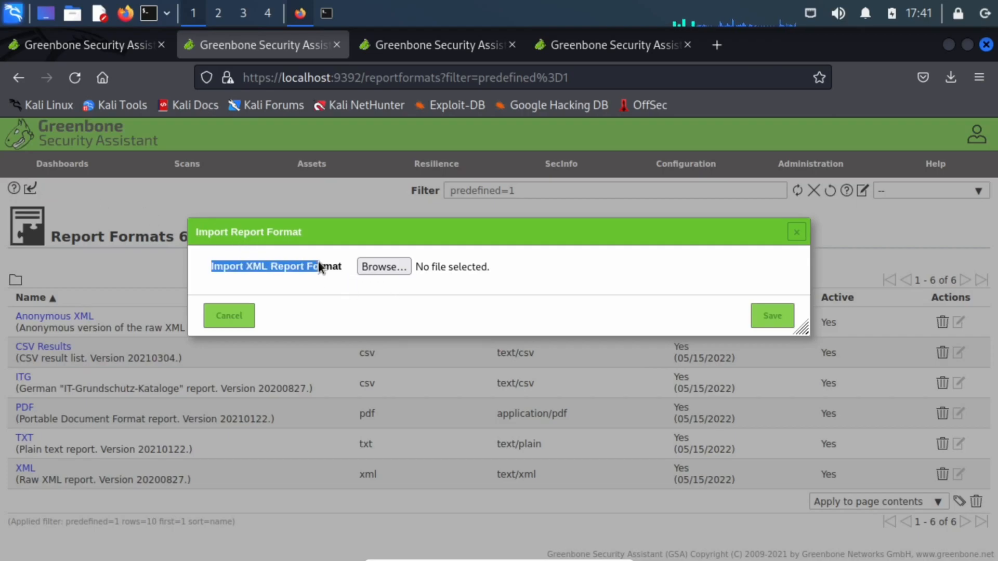
pyautogui.click(386, 265)
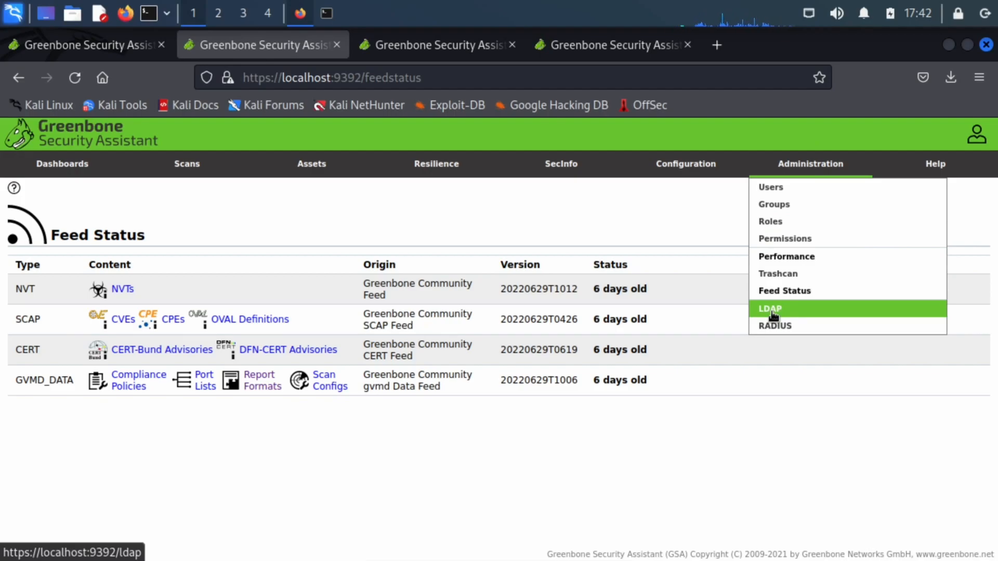
# Open Credentials in a new browser tab, inspect the New Credential form, and close that tab to return to Feed Status.
pyautogui.moveTo(686, 164)
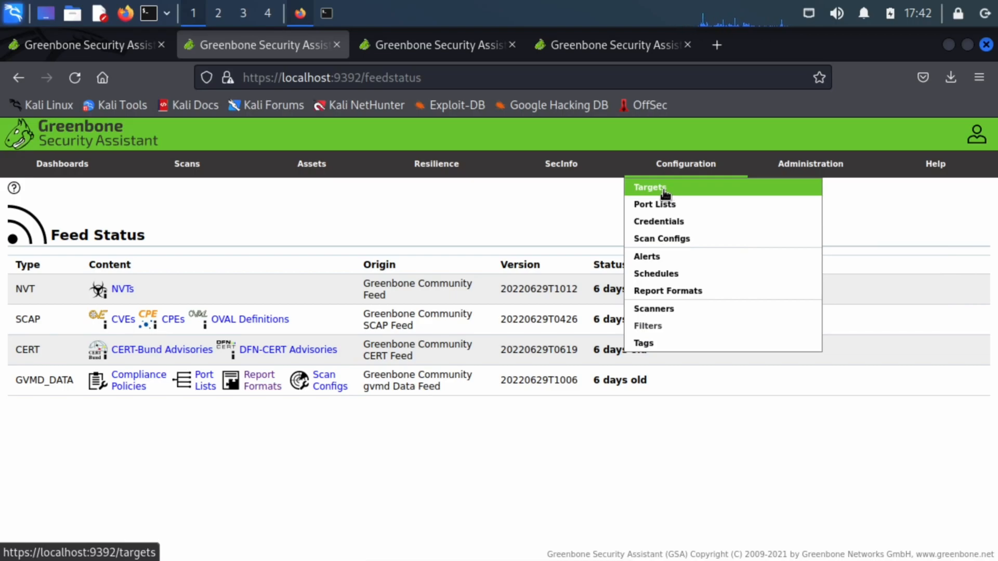
pyautogui.rightClick(657, 229)
pyautogui.click(675, 236)
pyautogui.click(396, 52)
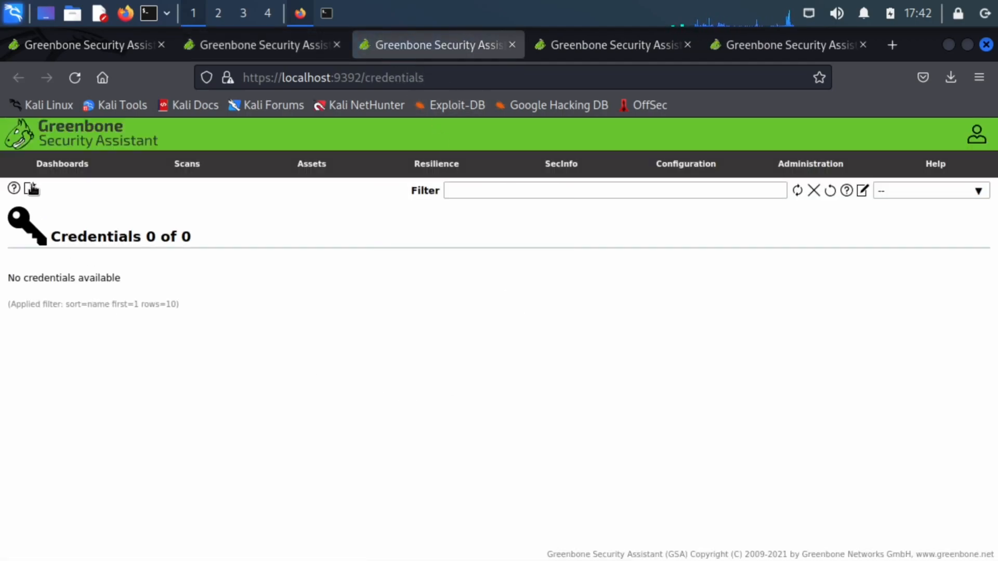
pyautogui.click(32, 189)
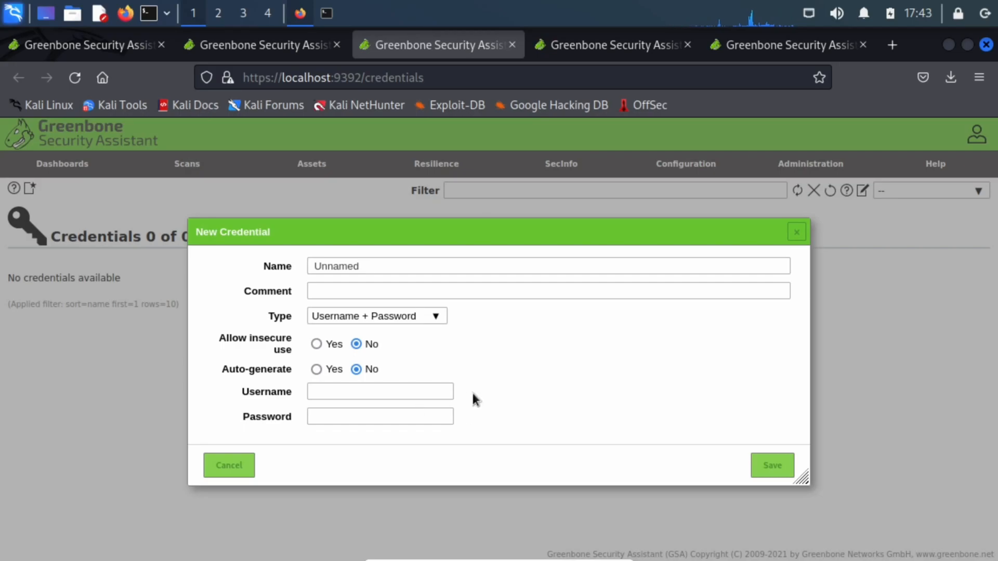
pyautogui.click(512, 45)
pyautogui.click(288, 42)
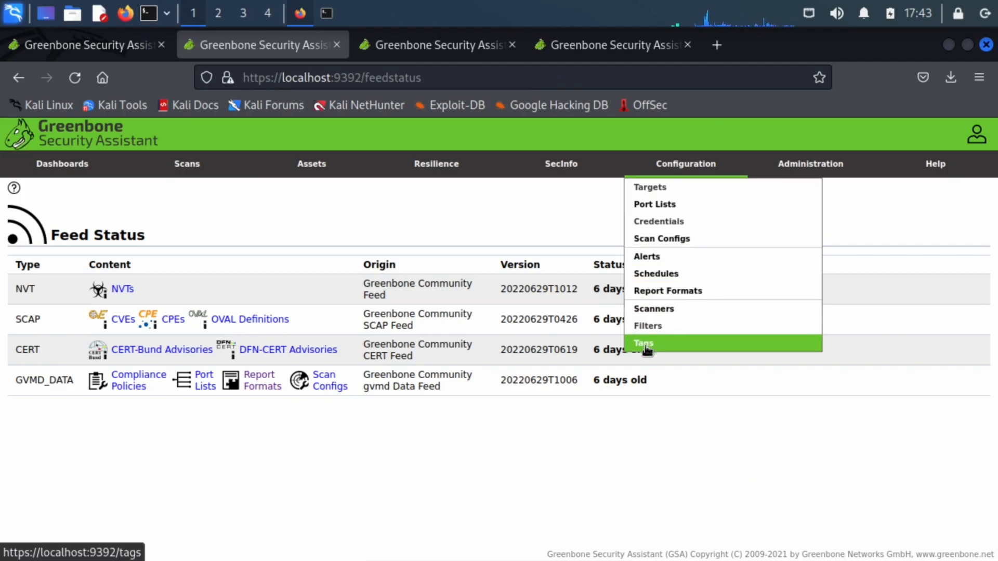
# Examine the NVT feed's version on the Feed Status page, highlighting its date portion.
pyautogui.moveTo(576, 169)
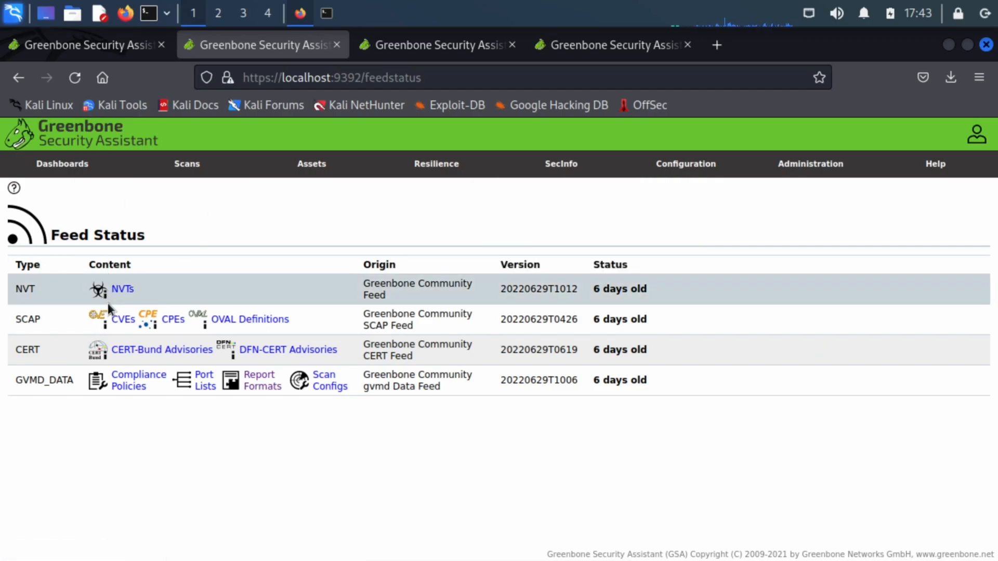
pyautogui.moveTo(501, 289); pyautogui.dragTo(576, 288)
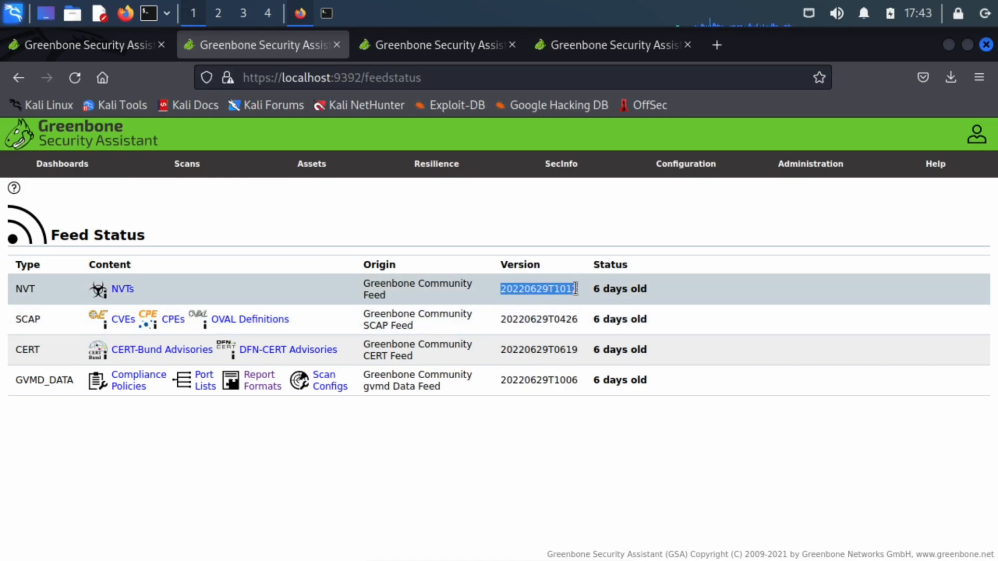
pyautogui.click(534, 290)
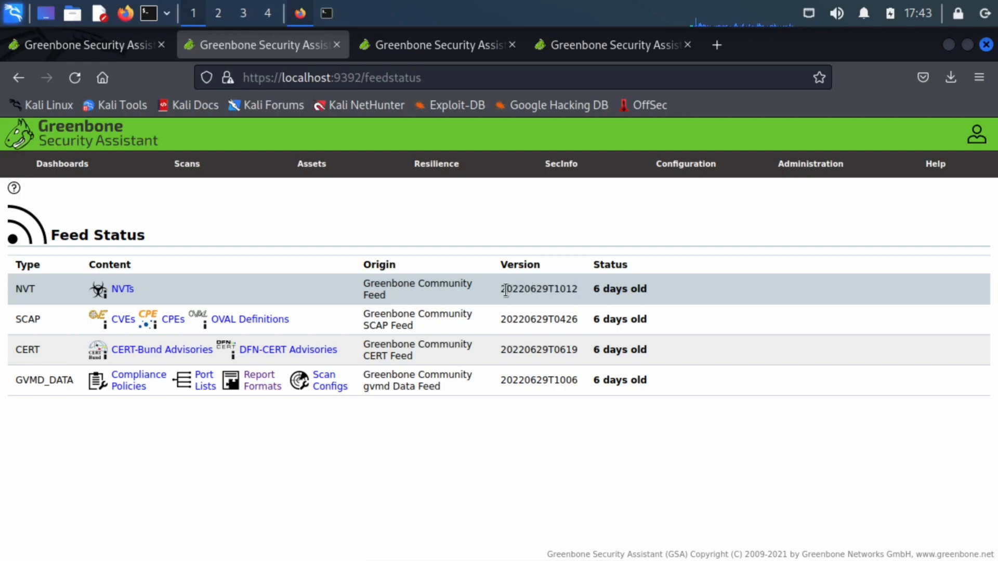
pyautogui.moveTo(502, 289); pyautogui.dragTo(546, 290)
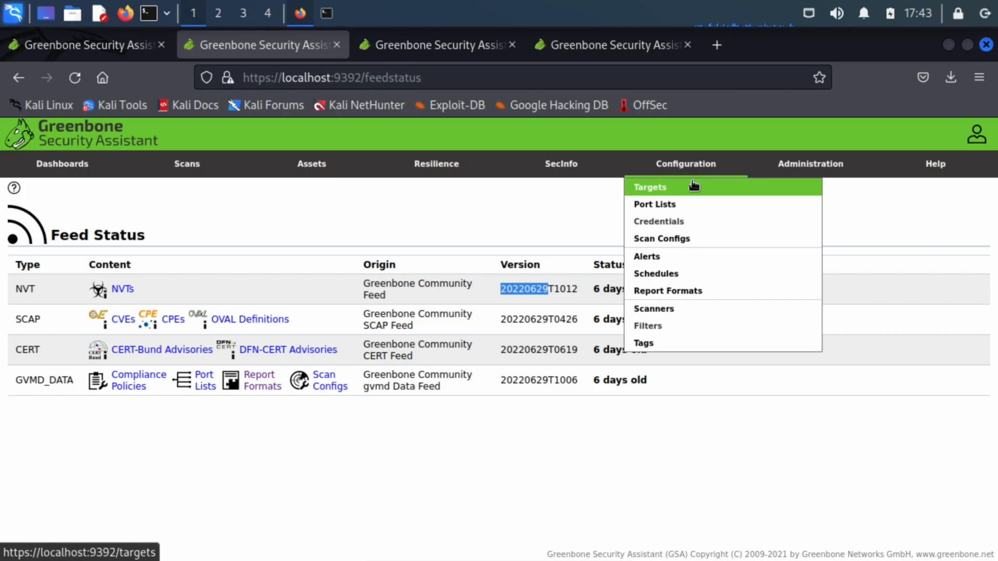
# Open the SecInfo NVTs page, look through the NVT list and inspect the families in the NVTs by Family chart.
pyautogui.click(549, 195)
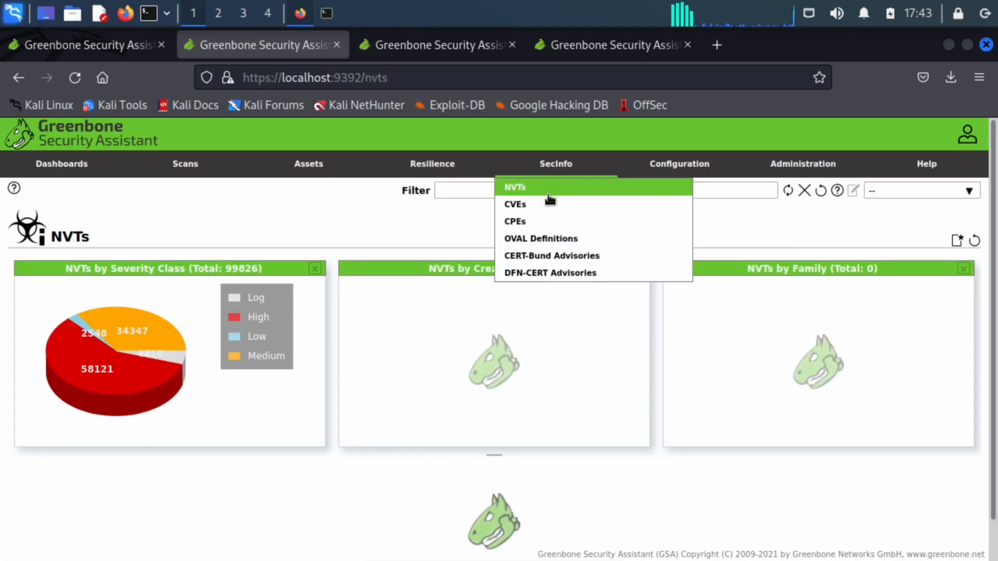
pyautogui.scroll(-3, 436, 385)
pyautogui.scroll(-5, 435, 385)
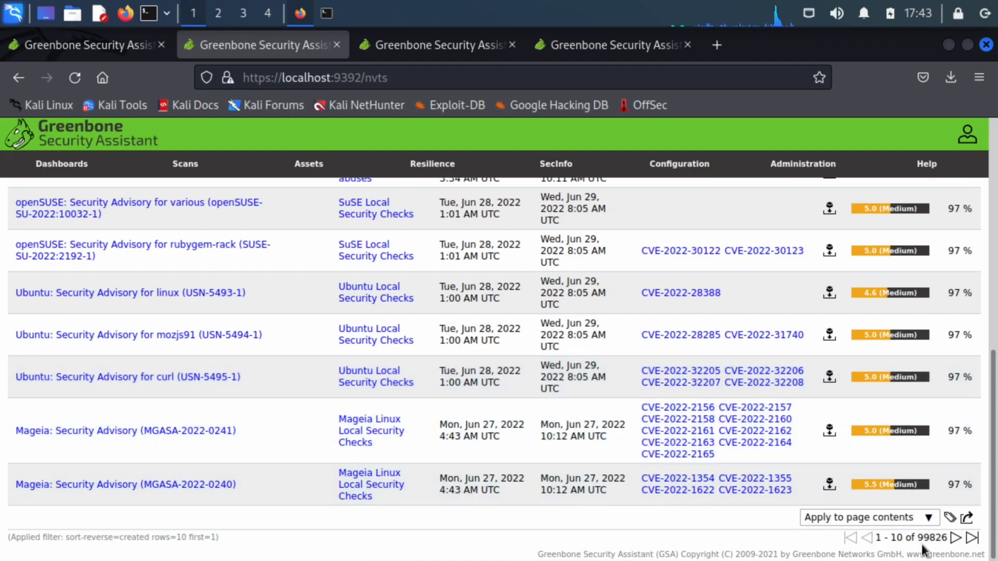
pyautogui.scroll(8, 312, 336)
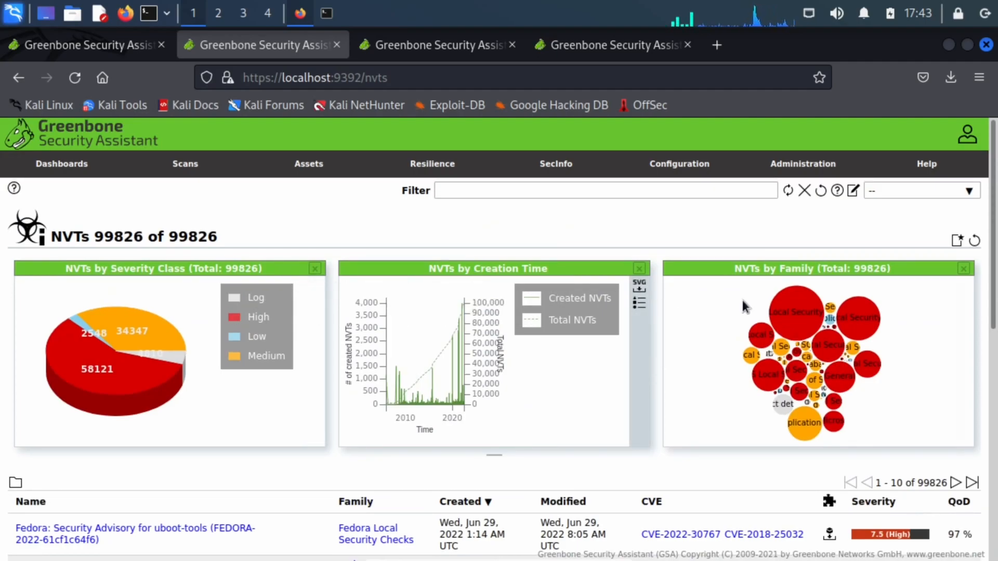
pyautogui.moveTo(801, 319)
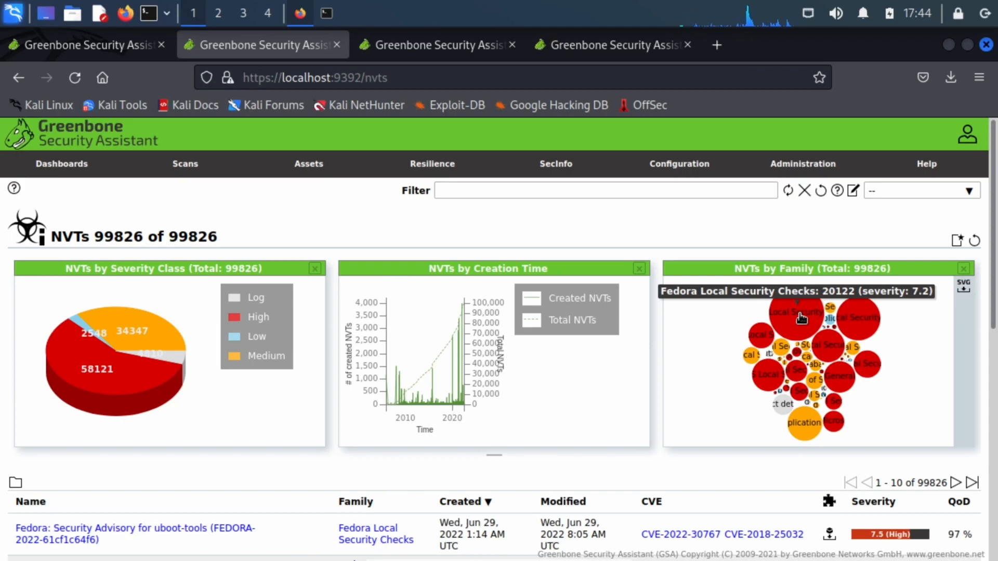
pyautogui.moveTo(763, 339)
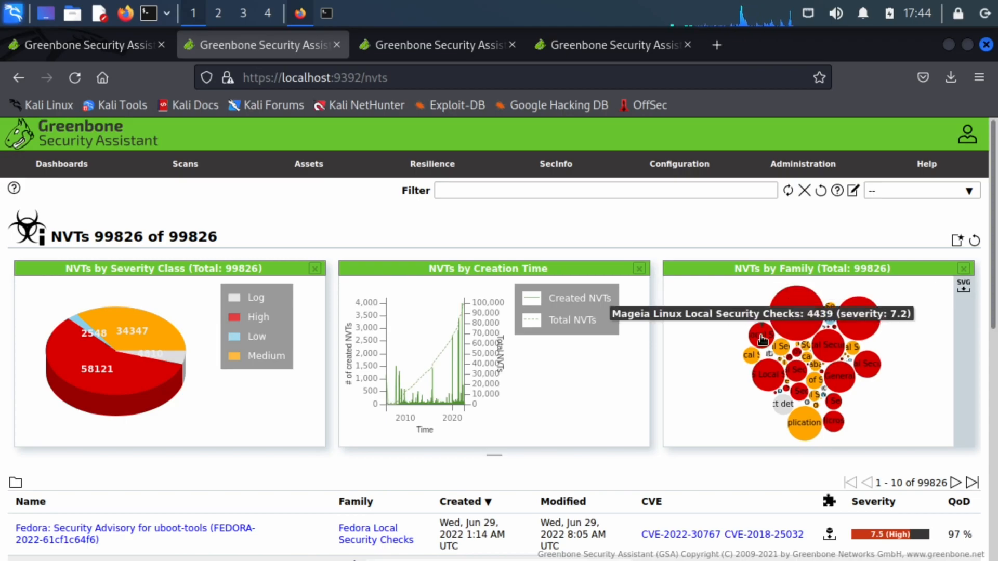
pyautogui.moveTo(784, 355)
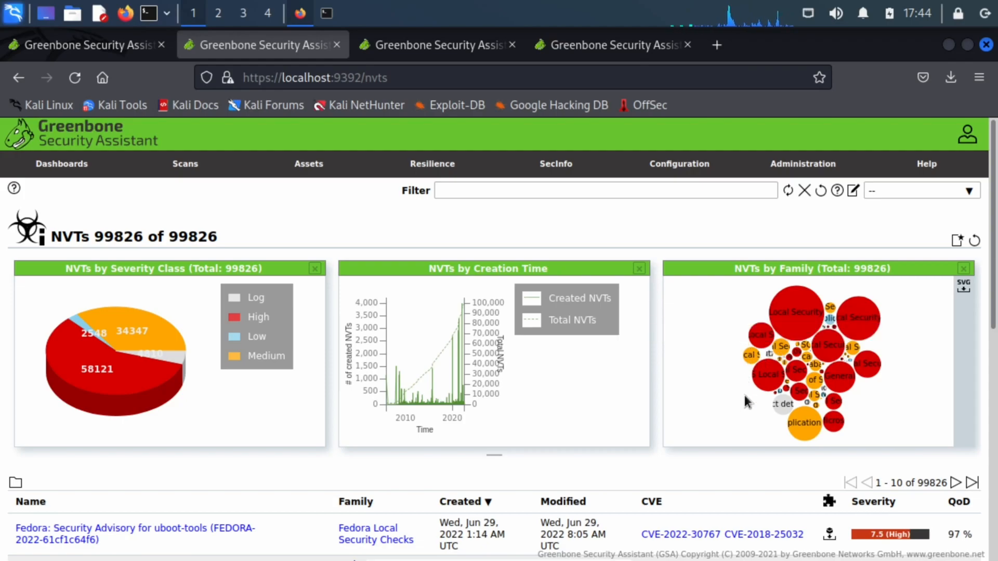
# Open the SecInfo CVEs page and look through the CVE list and its severity, creation time and CVSS charts.
pyautogui.moveTo(684, 166)
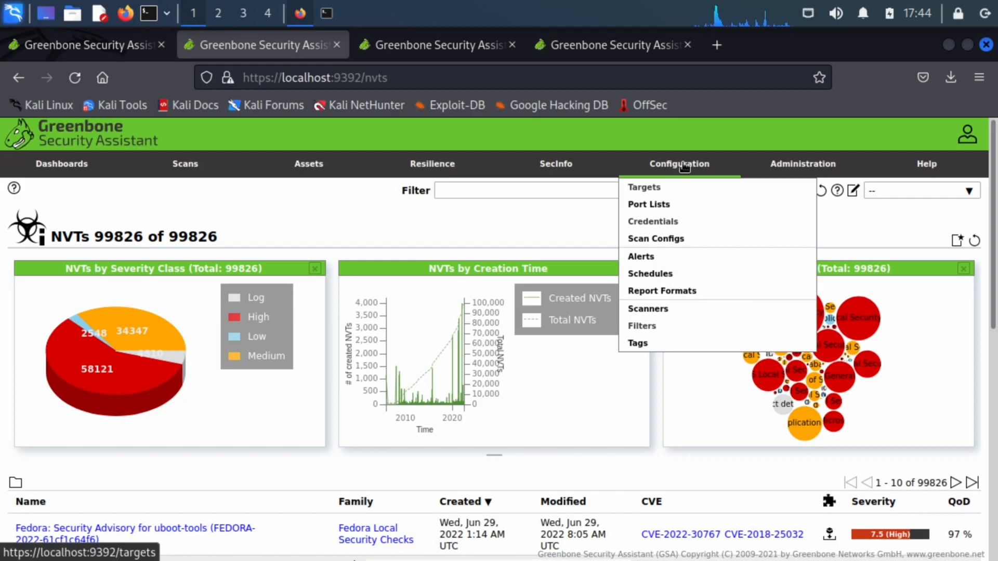
pyautogui.moveTo(556, 166)
pyautogui.click(553, 207)
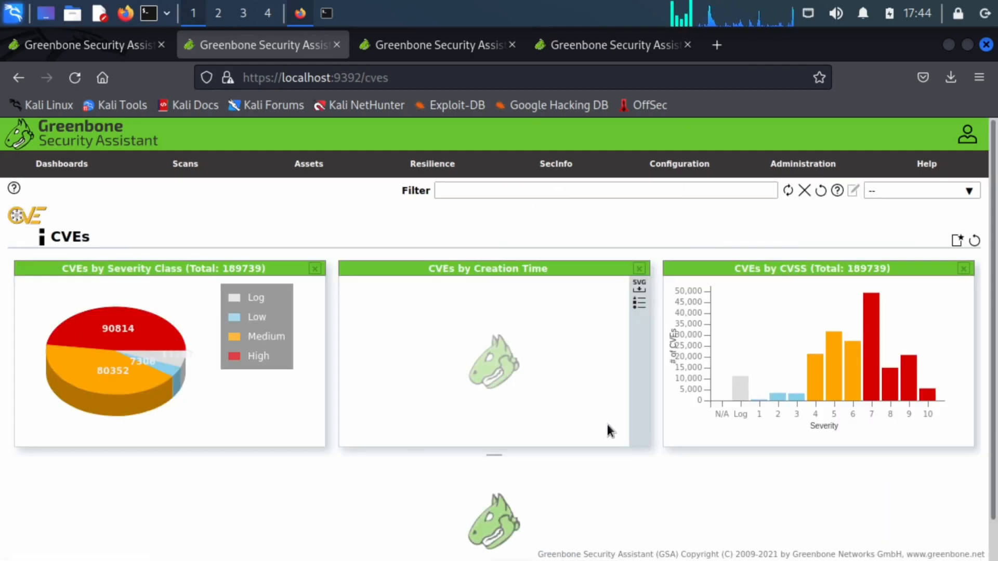
pyautogui.scroll(-5, 652, 416)
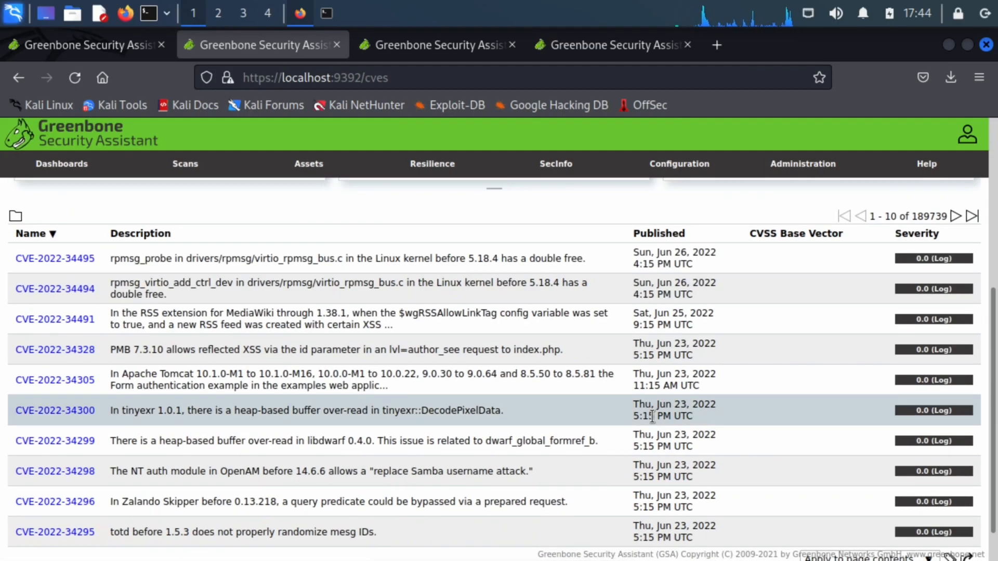
pyautogui.scroll(-1, 653, 418)
pyautogui.scroll(2, 653, 421)
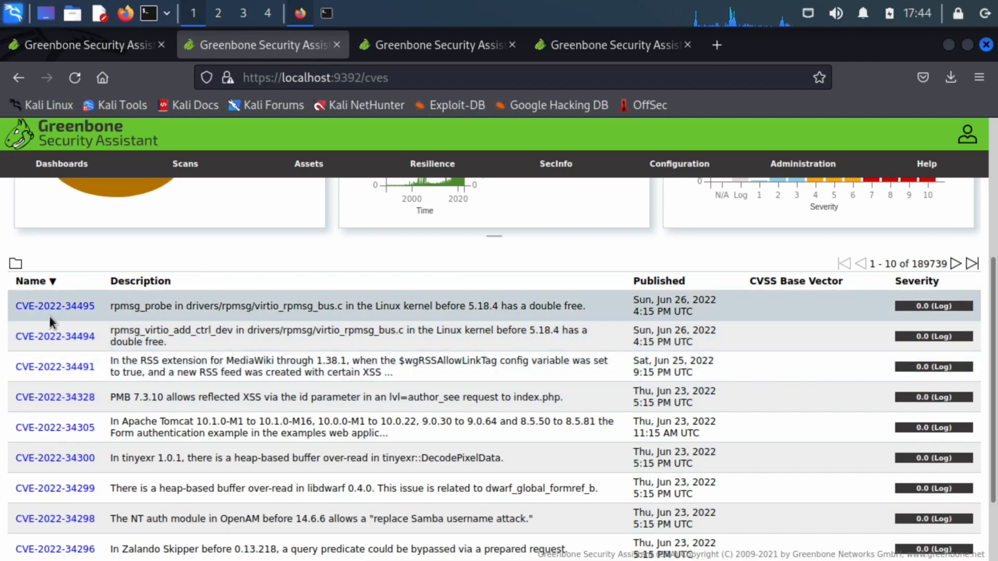
pyautogui.scroll(5, 49, 316)
pyautogui.moveTo(556, 164)
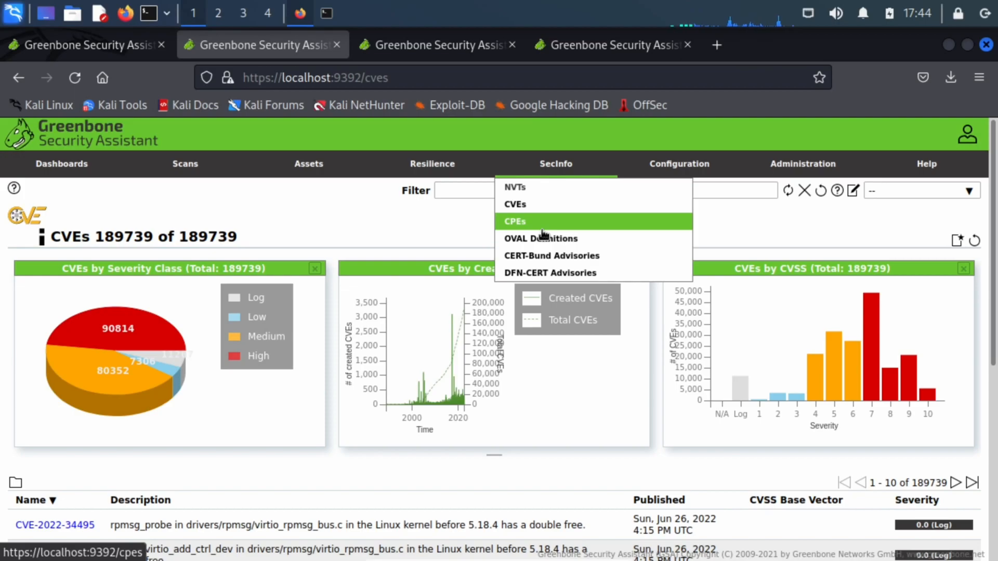
pyautogui.moveTo(424, 164)
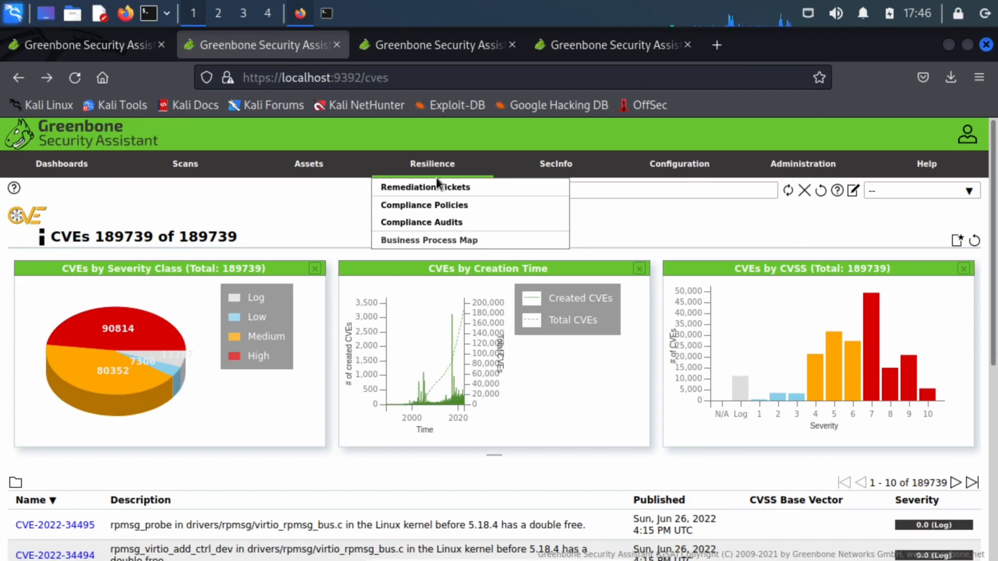
# Open Remediation Tickets in a new browser tab, view the Tickets page, and return to the CVEs tab.
pyautogui.rightClick(435, 184)
pyautogui.click(457, 196)
pyautogui.click(407, 49)
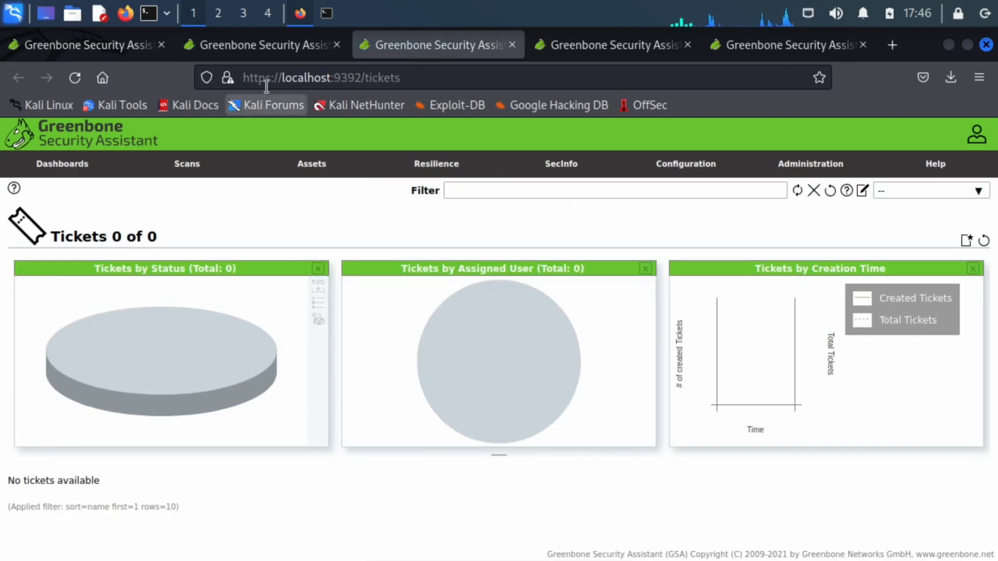
pyautogui.click(277, 46)
# Open Compliance Audits in a new browser tab, inspect and dismiss the New Audit form, and return to the CVEs tab.
pyautogui.moveTo(433, 166)
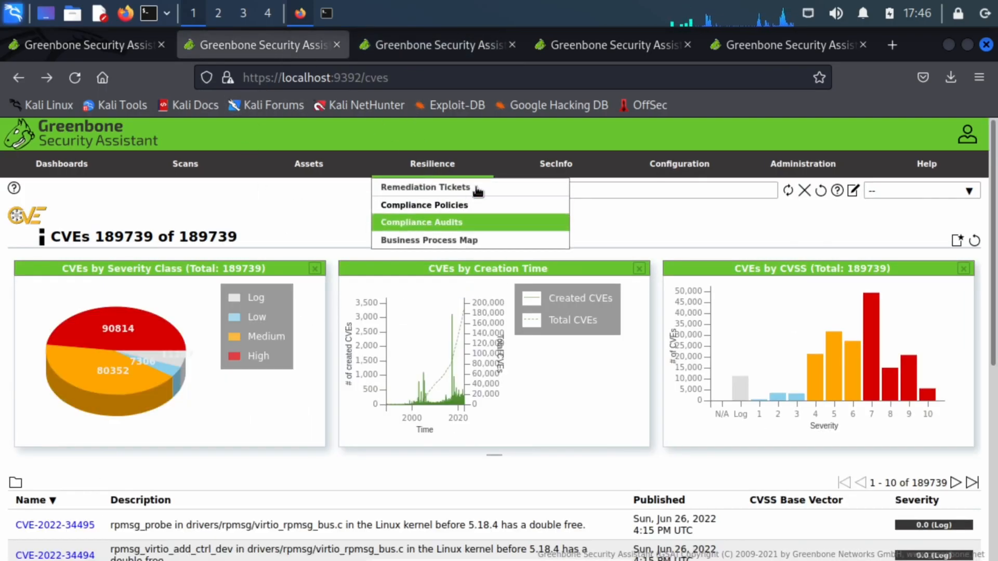
pyautogui.rightClick(426, 224)
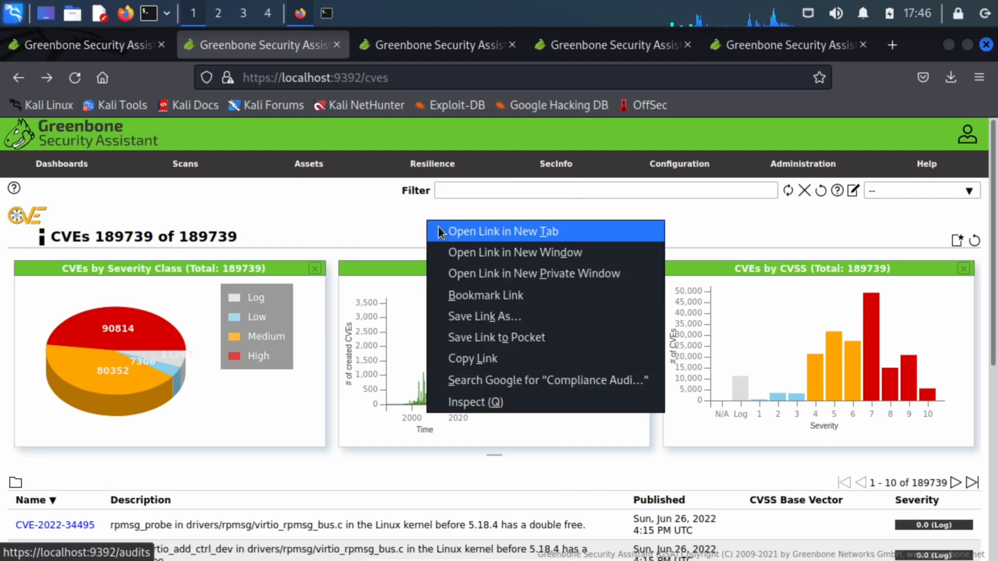
pyautogui.click(458, 229)
pyautogui.click(382, 46)
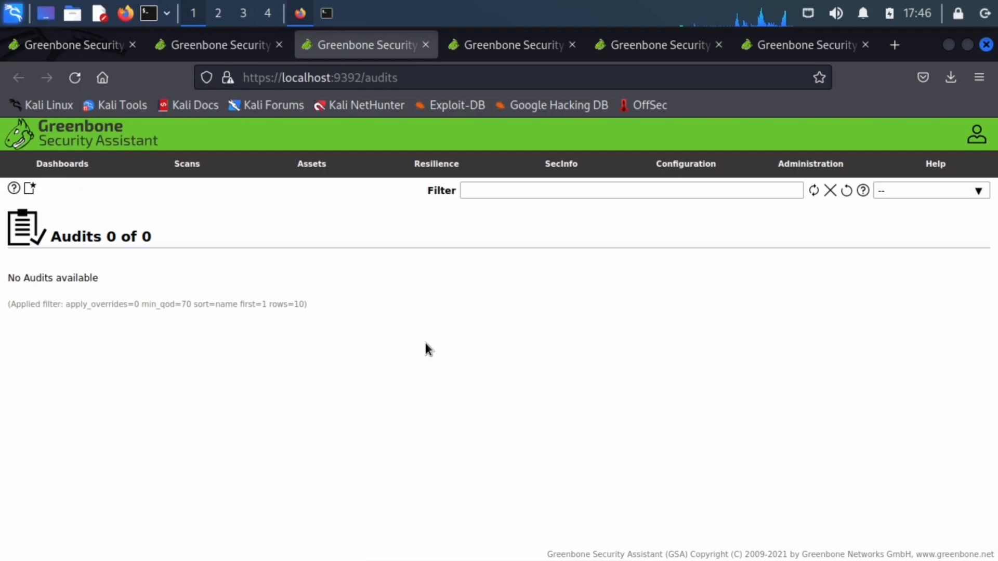
pyautogui.click(30, 189)
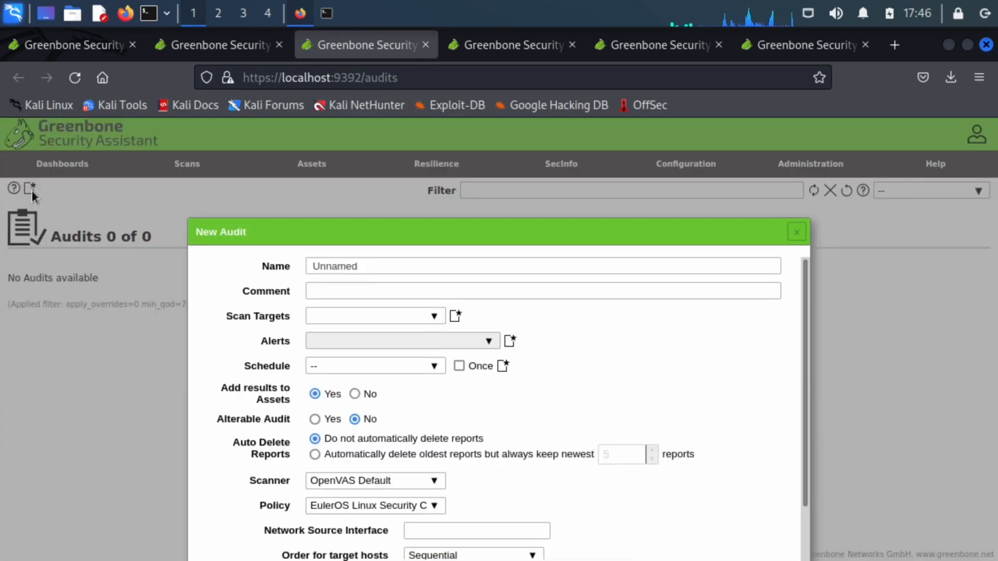
pyautogui.click(796, 231)
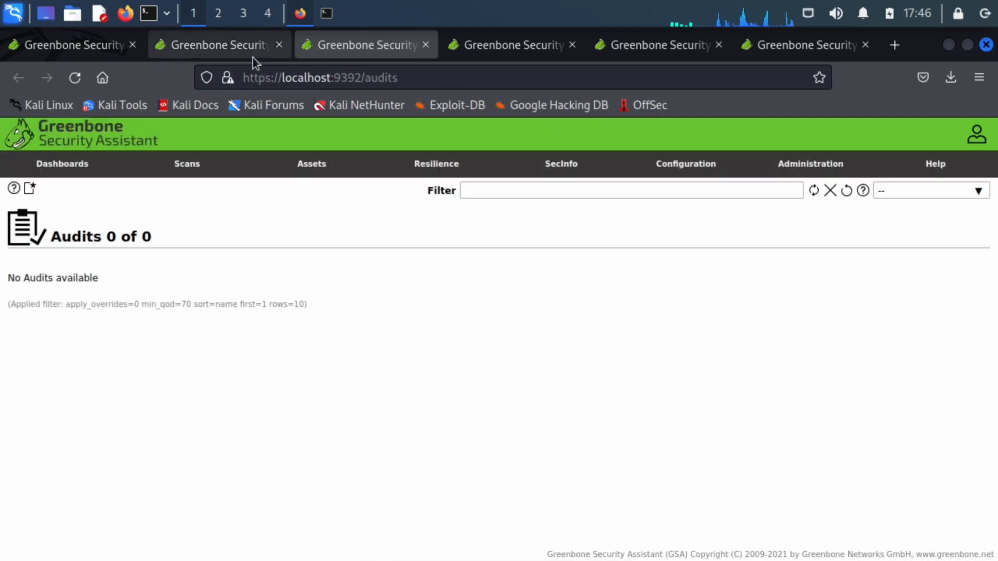
pyautogui.click(252, 54)
# View the Business Process Map page, and open the assets' Hosts page to inspect the entry for 192.168.1.182.
pyautogui.moveTo(436, 164)
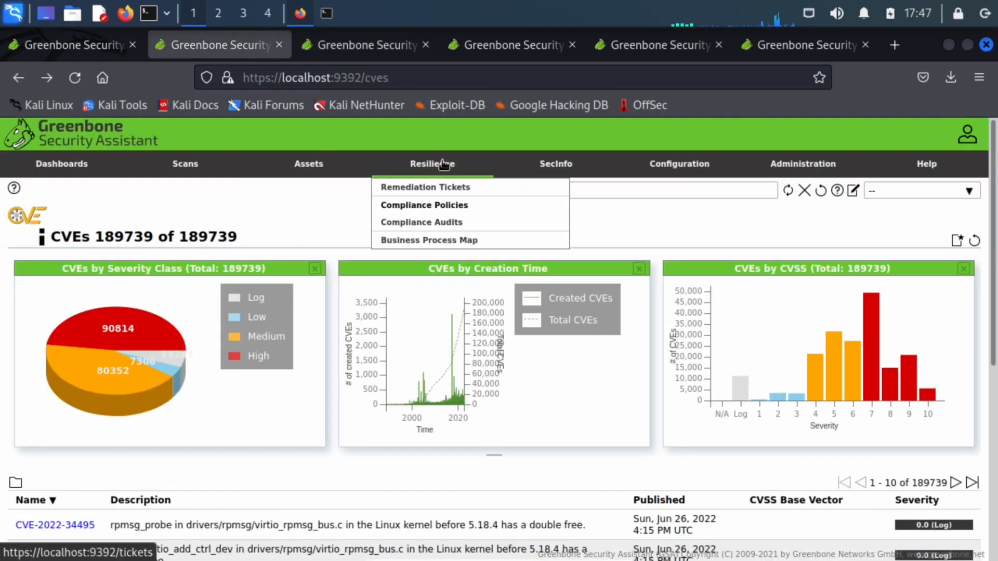
pyautogui.click(435, 242)
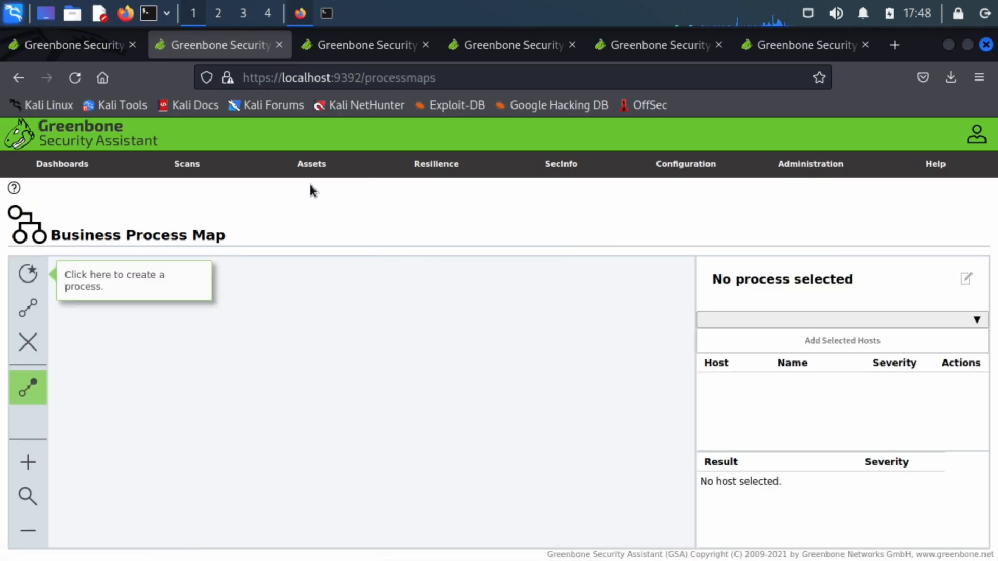
pyautogui.moveTo(310, 171)
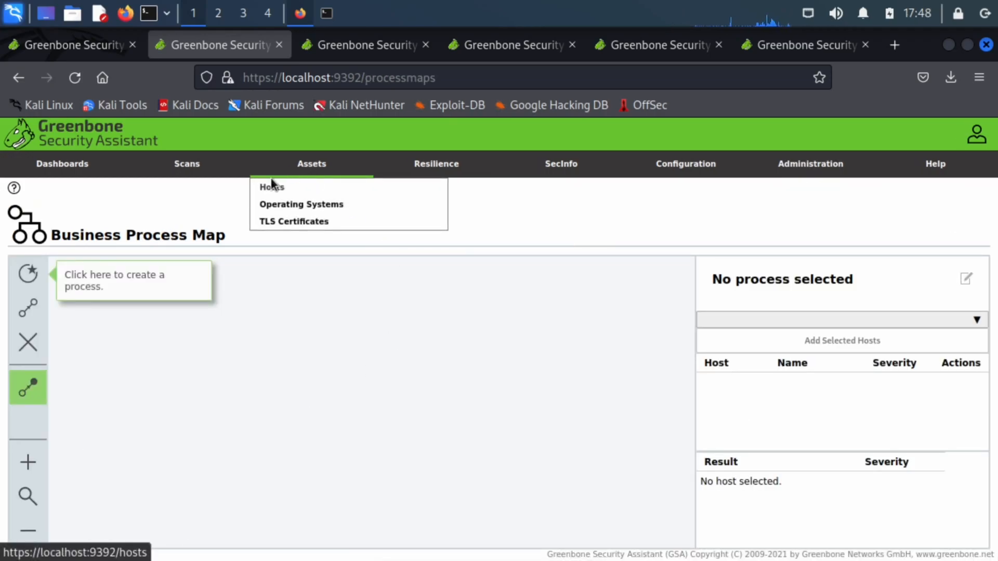
pyautogui.click(269, 192)
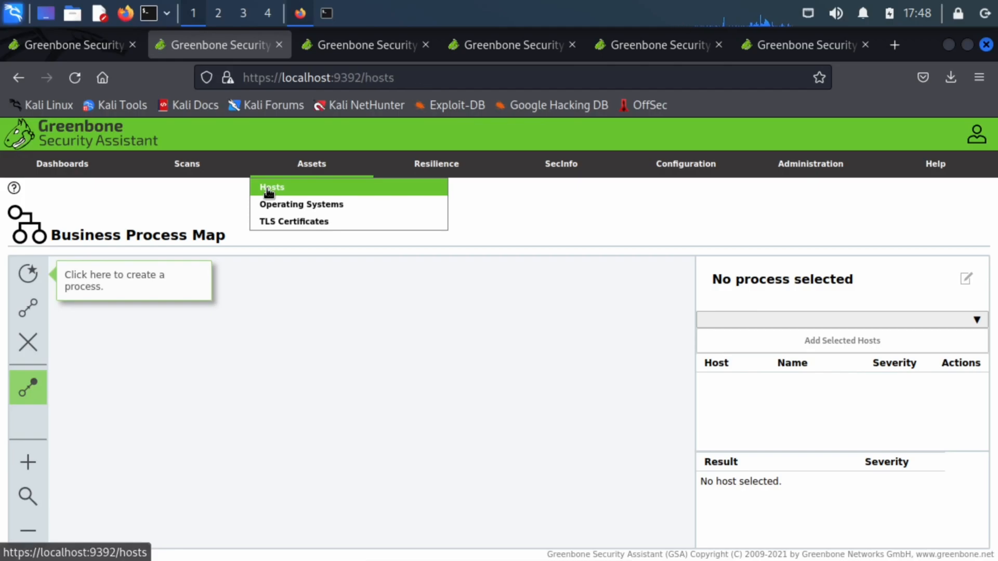
pyautogui.scroll(-1, 312, 434)
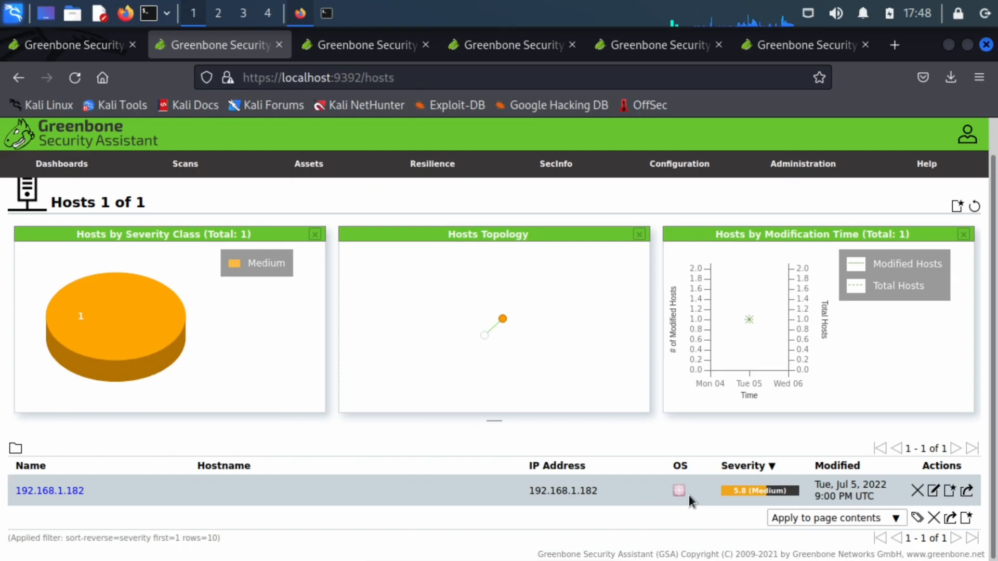
pyautogui.moveTo(679, 492)
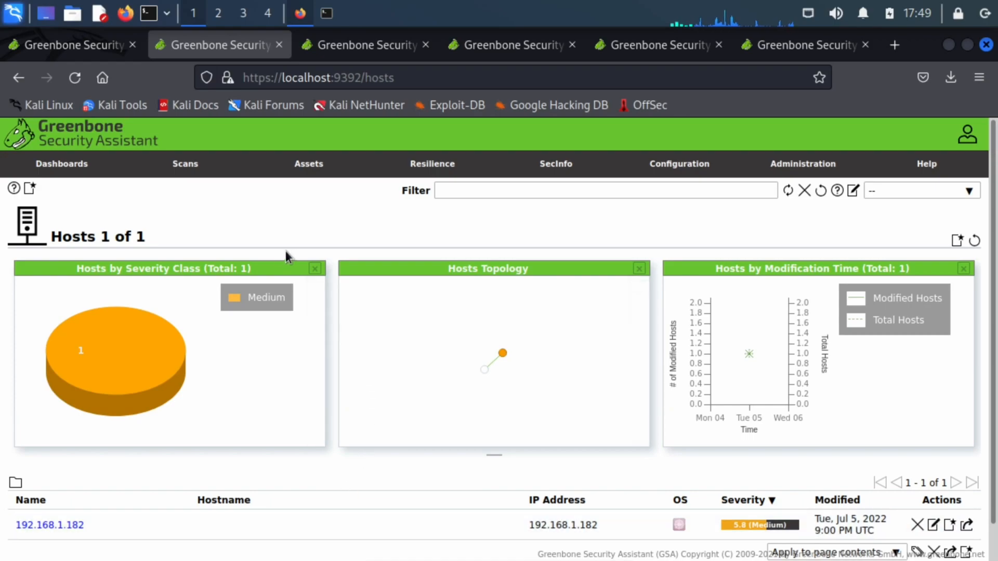
pyautogui.moveTo(303, 166)
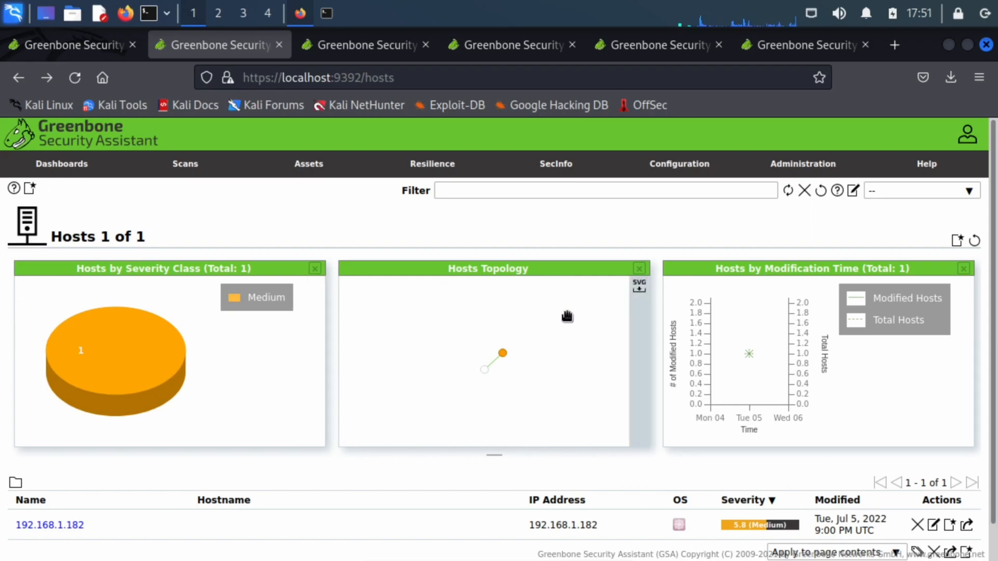
# Open the scan Reports page and look over its charts and the report for "new scan task".
pyautogui.moveTo(185, 165)
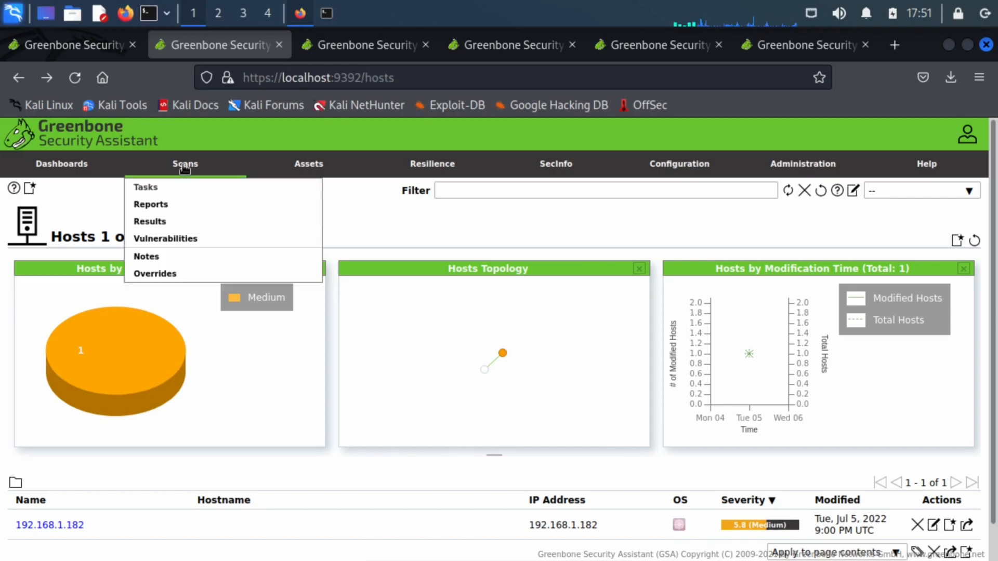
pyautogui.click(152, 206)
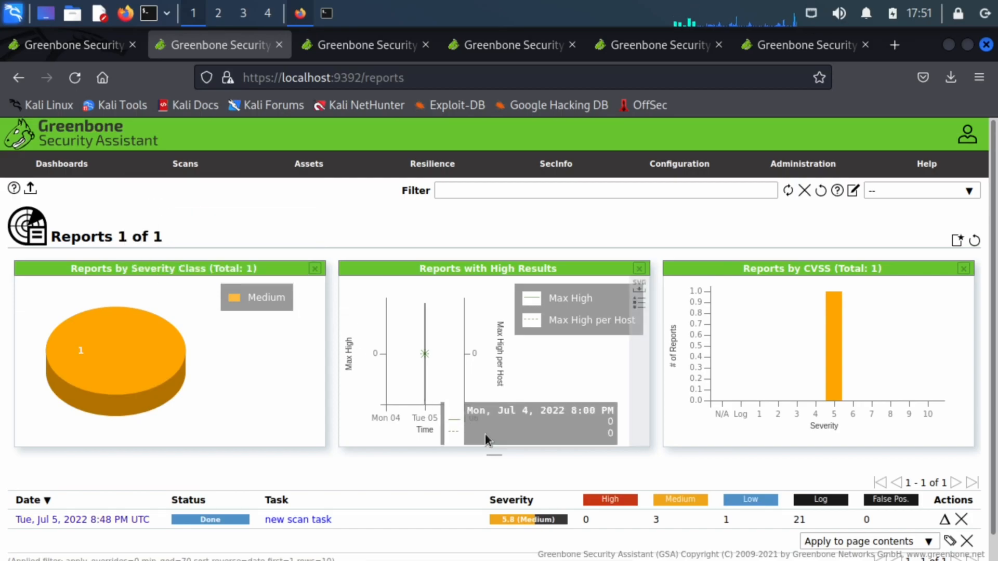
pyautogui.scroll(-1, 496, 446)
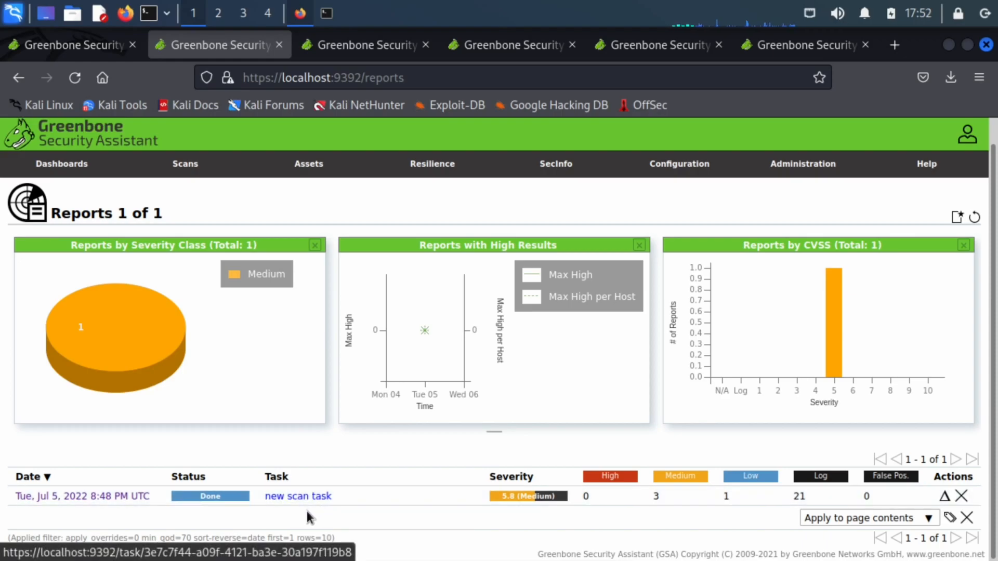
# Open the scan Results page and look through its severity charts and the list of findings for 192.168.1.182.
pyautogui.moveTo(185, 163)
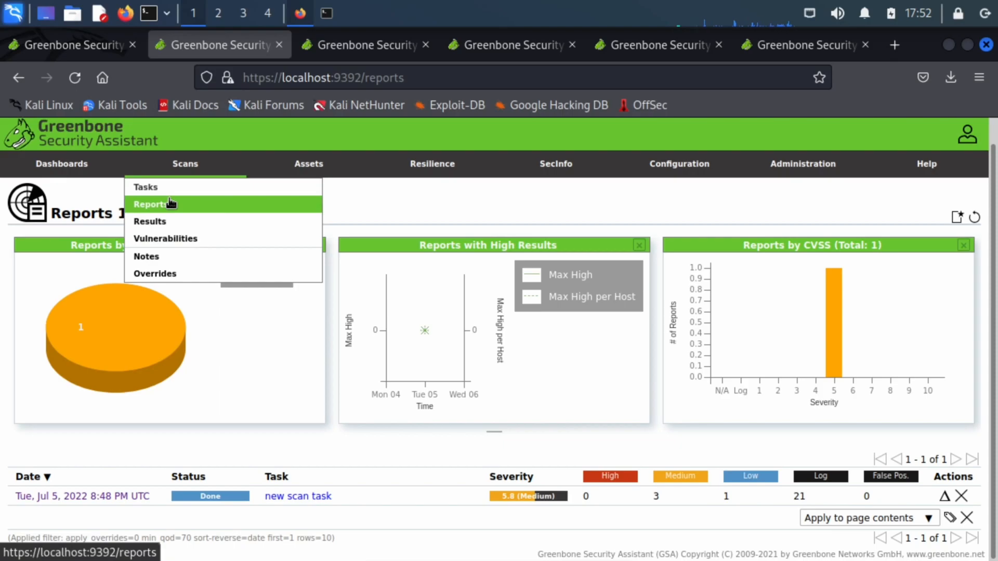
pyautogui.click(178, 220)
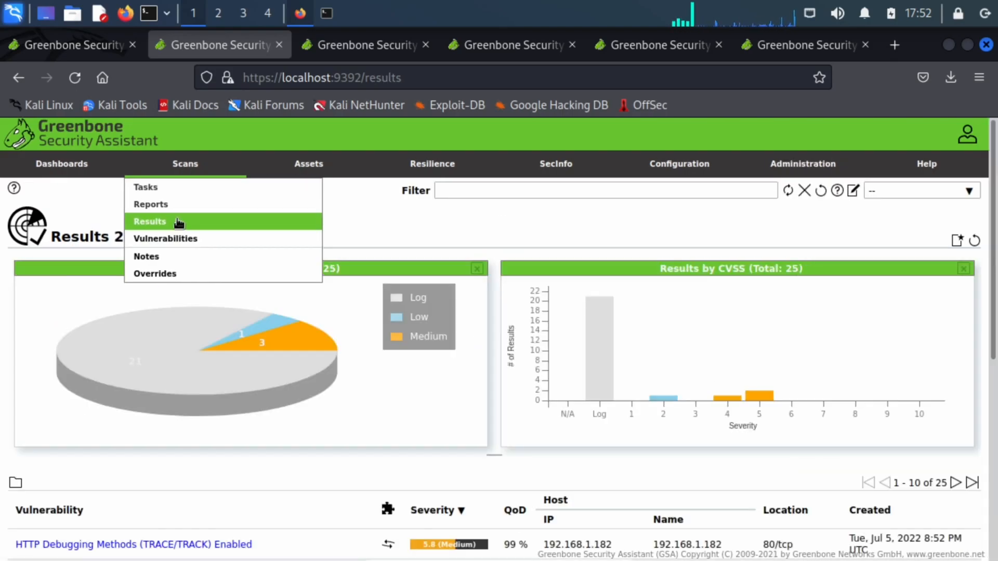
pyautogui.scroll(-3, 528, 461)
pyautogui.scroll(-3, 528, 462)
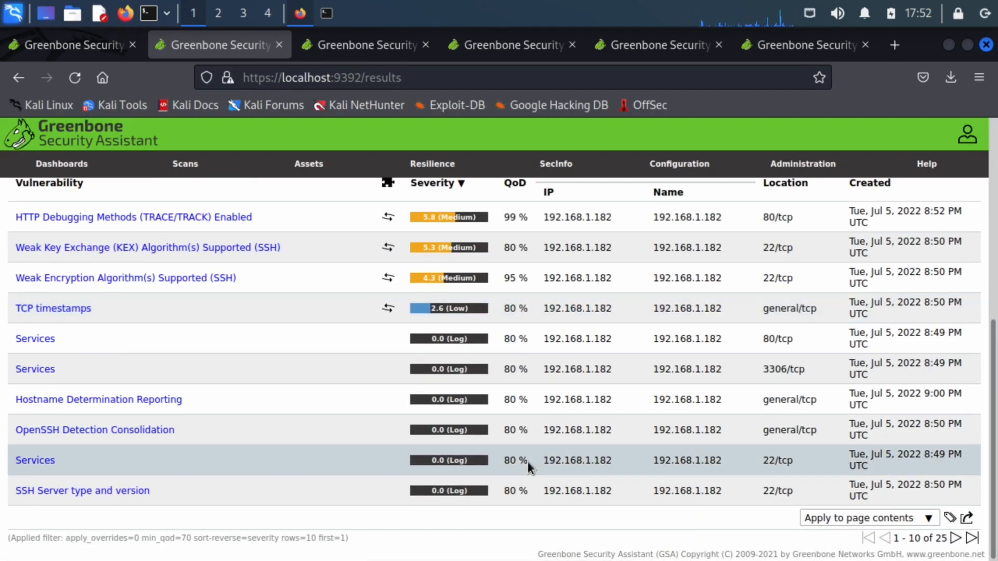
pyautogui.scroll(5, 528, 462)
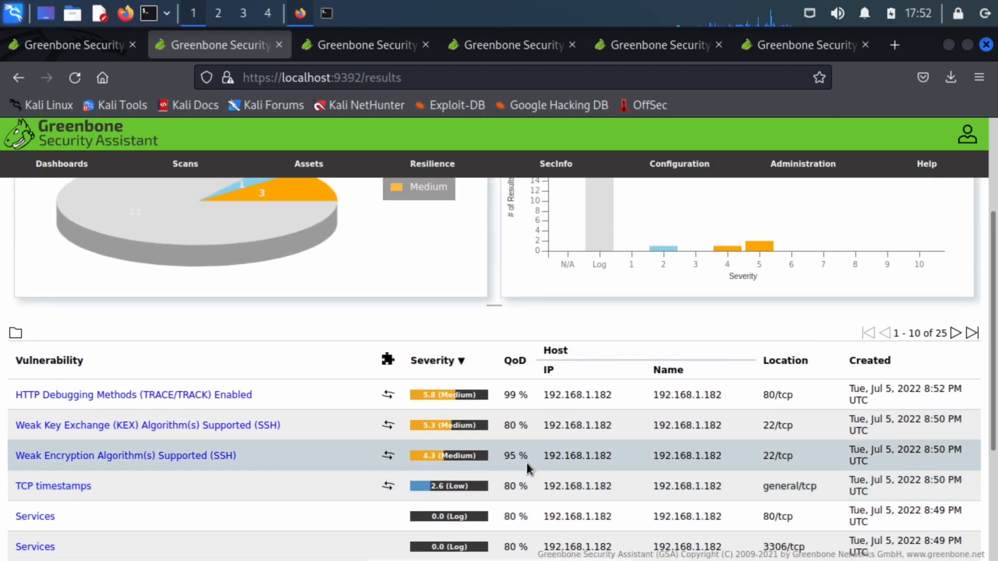
pyautogui.scroll(2, 526, 469)
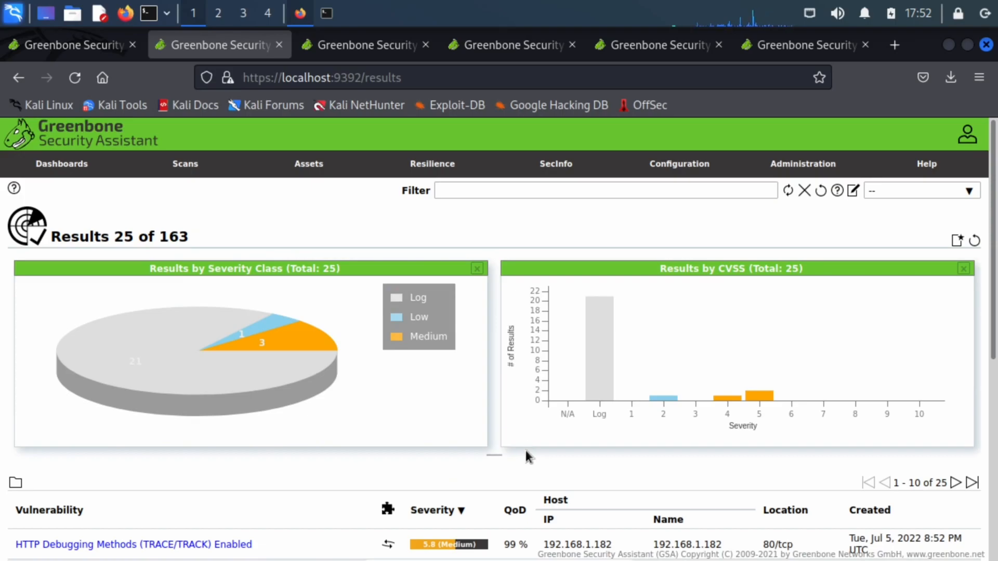
pyautogui.scroll(-5, 526, 452)
pyautogui.scroll(5, 525, 451)
# Open the Vulnerabilities page and look through its charts and the listed vulnerabilities with their severities.
pyautogui.moveTo(182, 170)
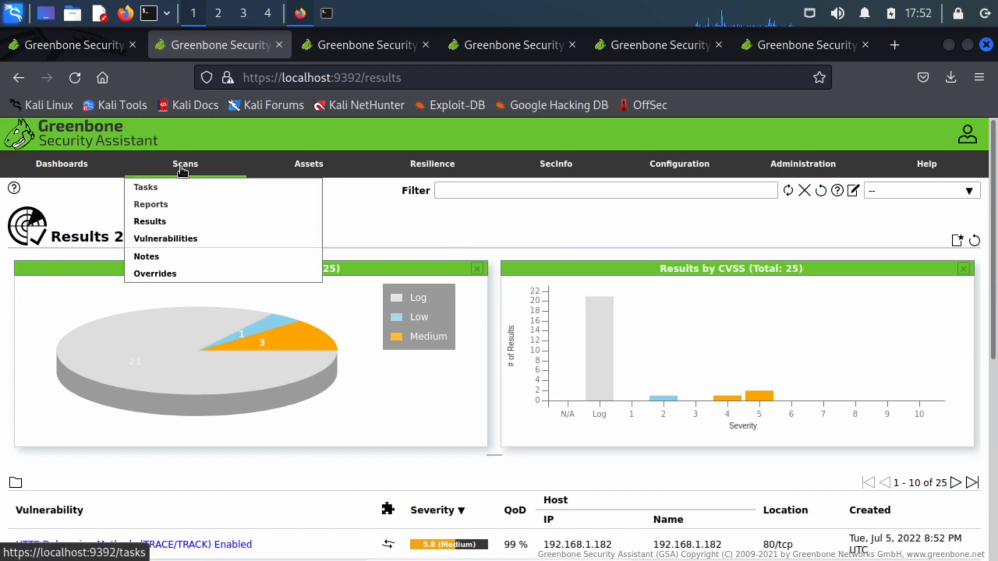
pyautogui.click(166, 239)
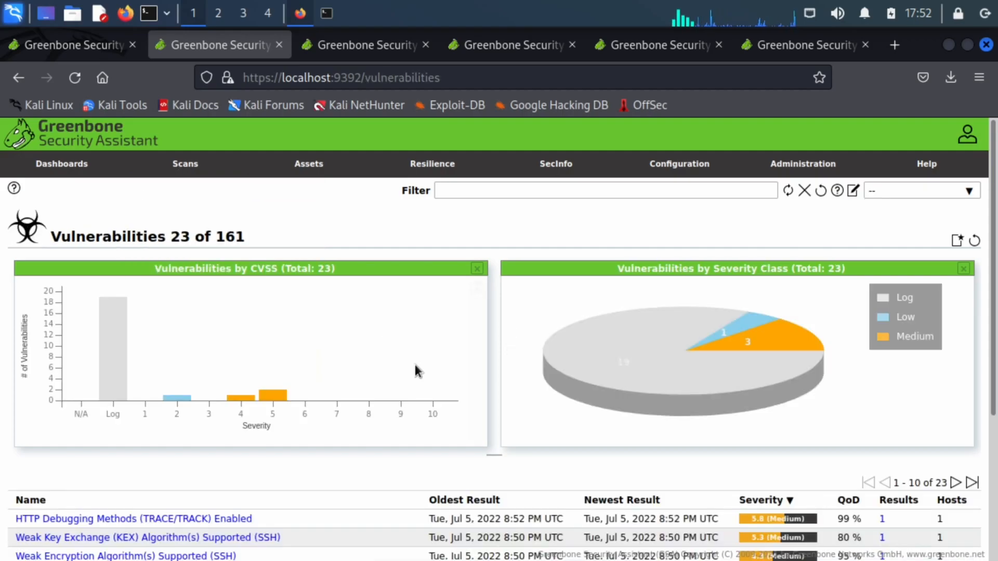
pyautogui.scroll(-1, 488, 445)
pyautogui.scroll(-2, 489, 444)
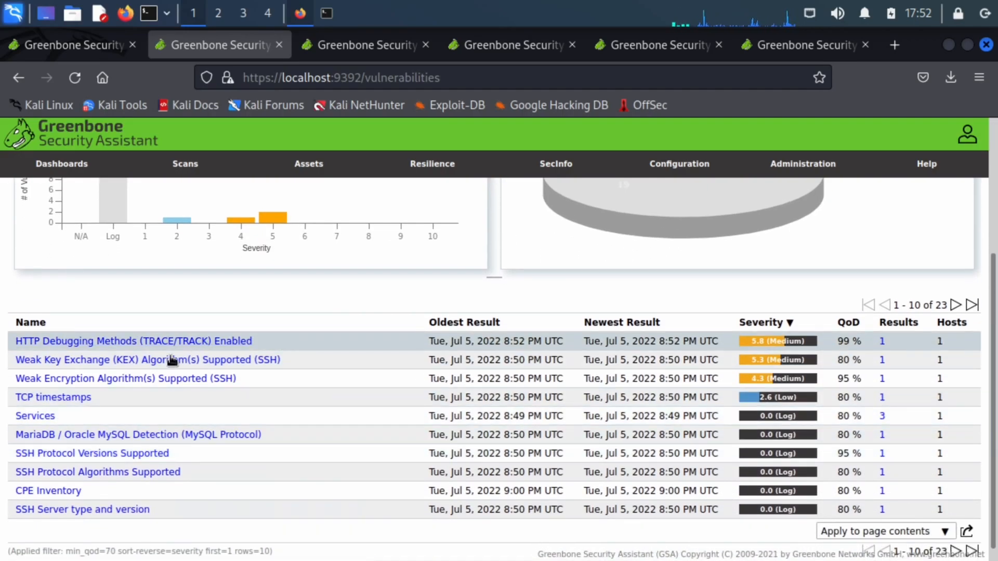
pyautogui.scroll(-1, 167, 394)
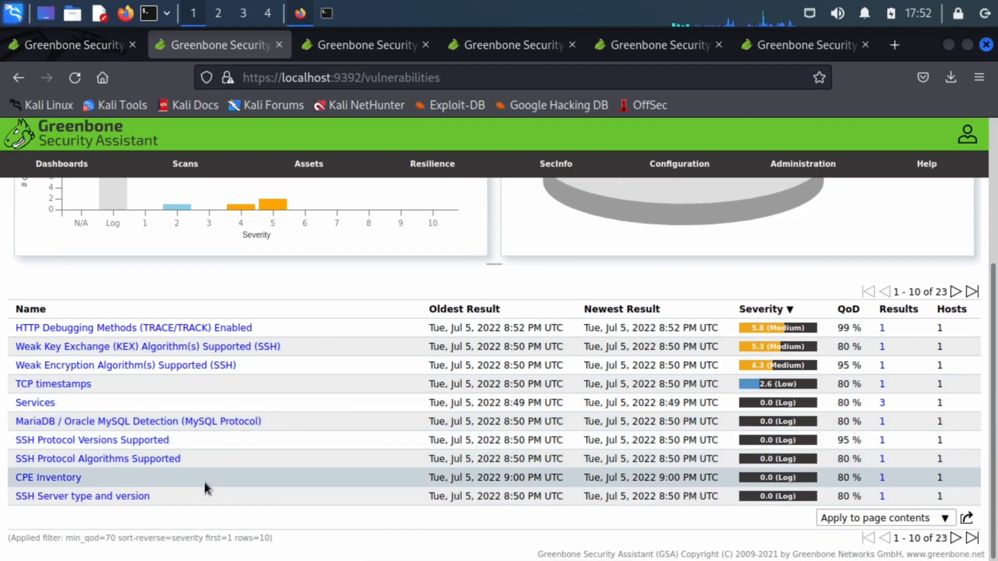
pyautogui.scroll(5, 205, 501)
# Open the Notes page, inspect the fields of the New Note form, and dismiss it without saving.
pyautogui.moveTo(185, 163)
pyautogui.click(156, 258)
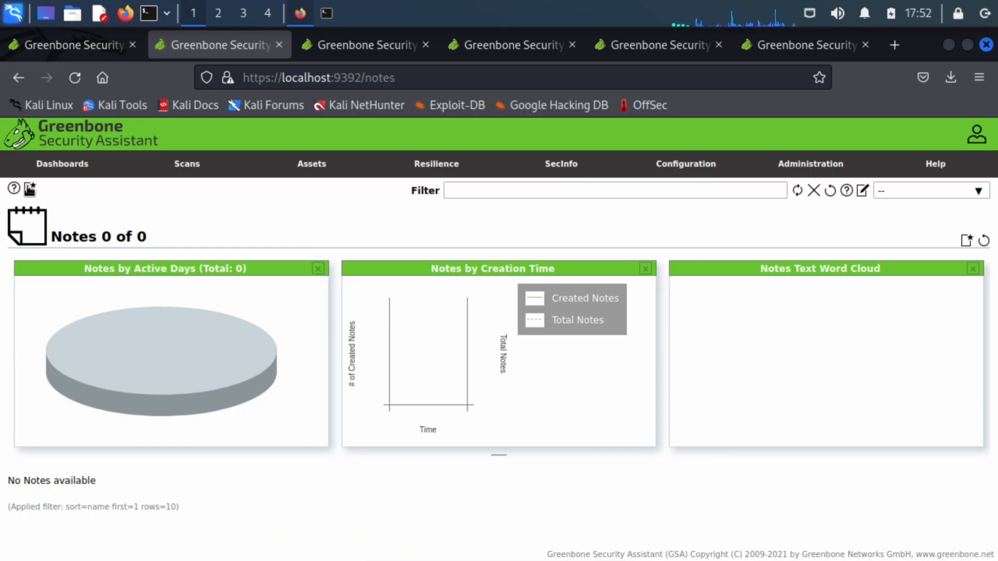
pyautogui.click(30, 190)
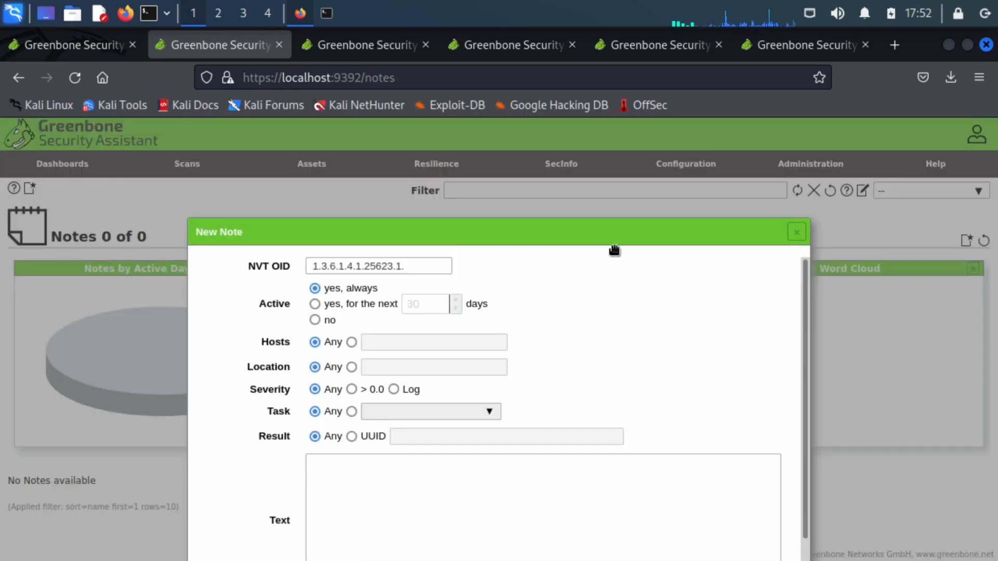
pyautogui.scroll(-1, 665, 367)
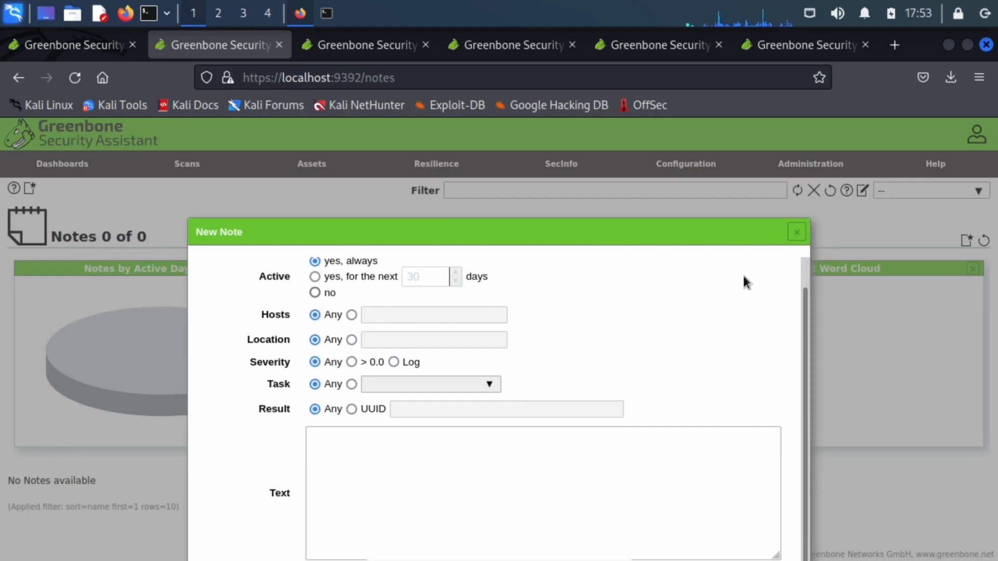
pyautogui.click(800, 232)
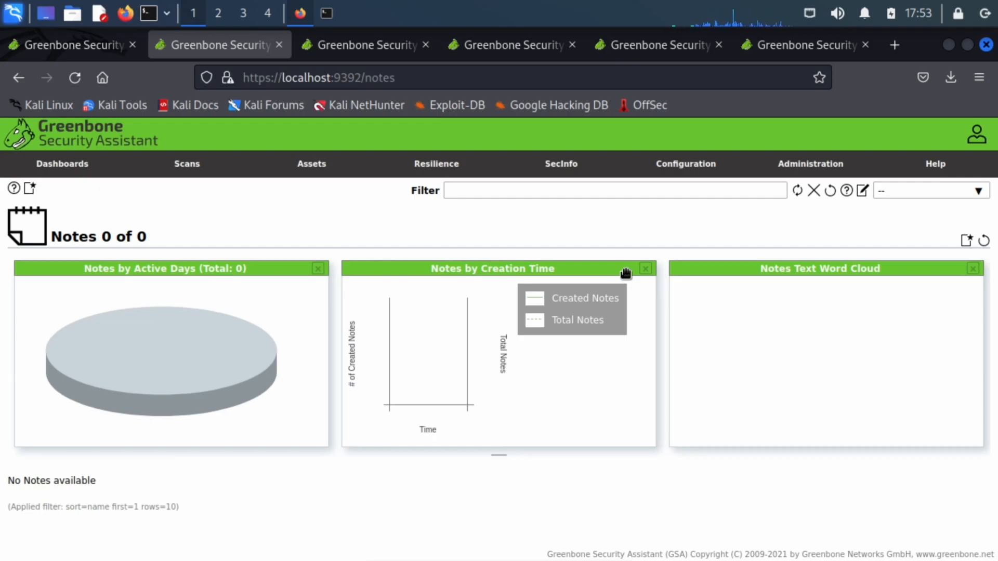
# Try the SVG download of the Notes by Active Days chart, and dismiss the file dialog without saving.
pyautogui.moveTo(115, 410)
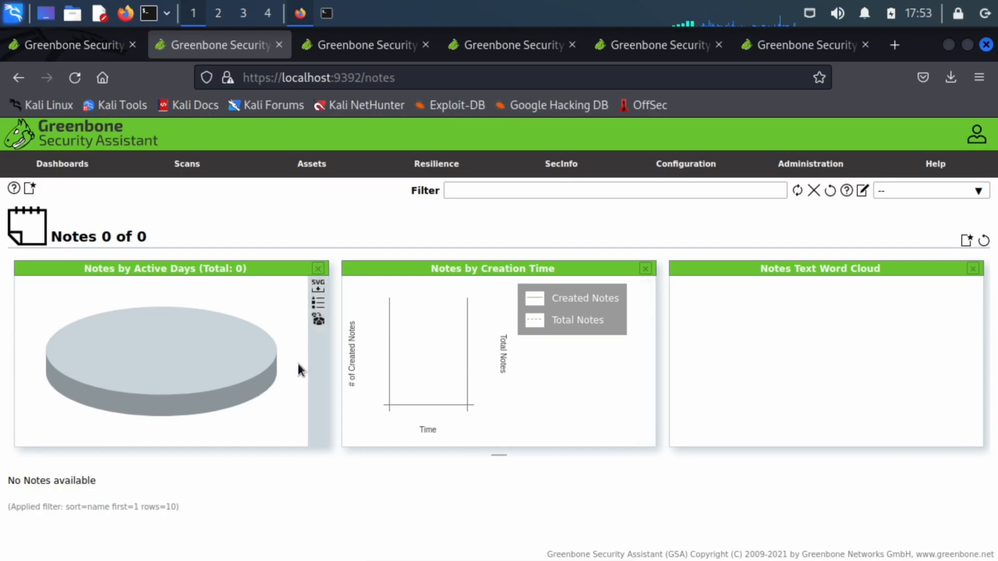
pyautogui.click(318, 289)
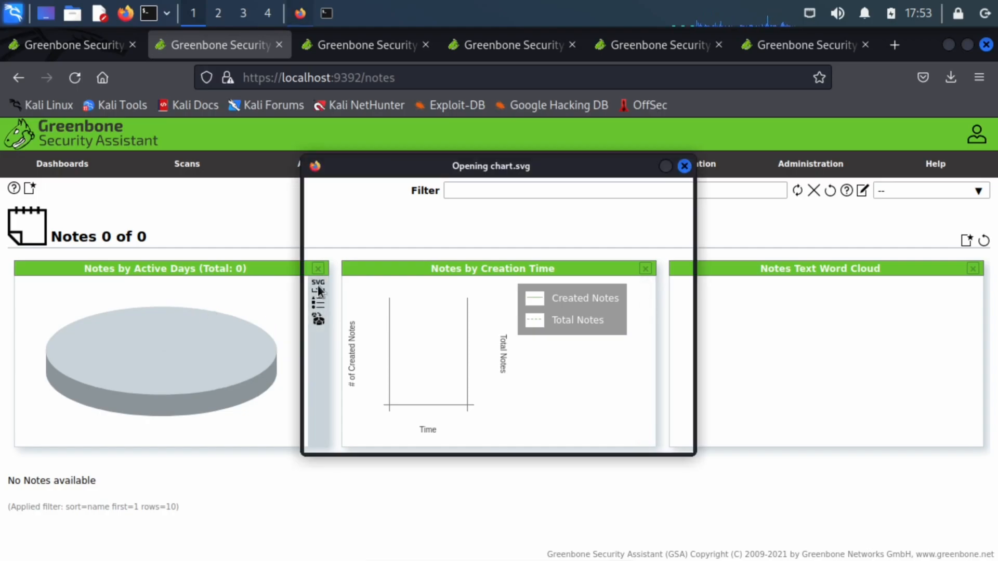
pyautogui.click(684, 167)
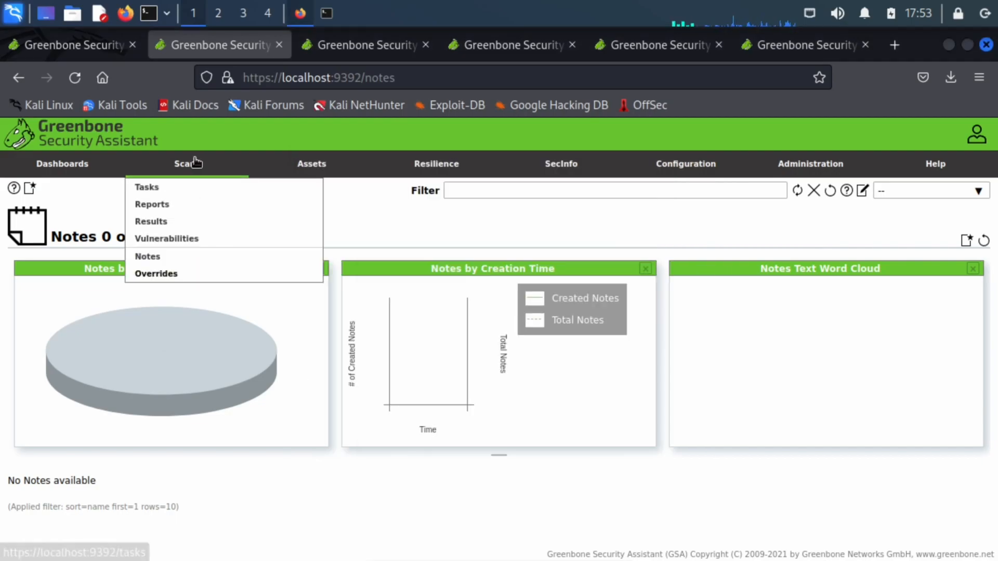
# Open the Overrides page, inspect the New Override form's NVT OID, Active and New Severity options, and dismiss it without saving.
pyautogui.moveTo(193, 174)
pyautogui.click(169, 273)
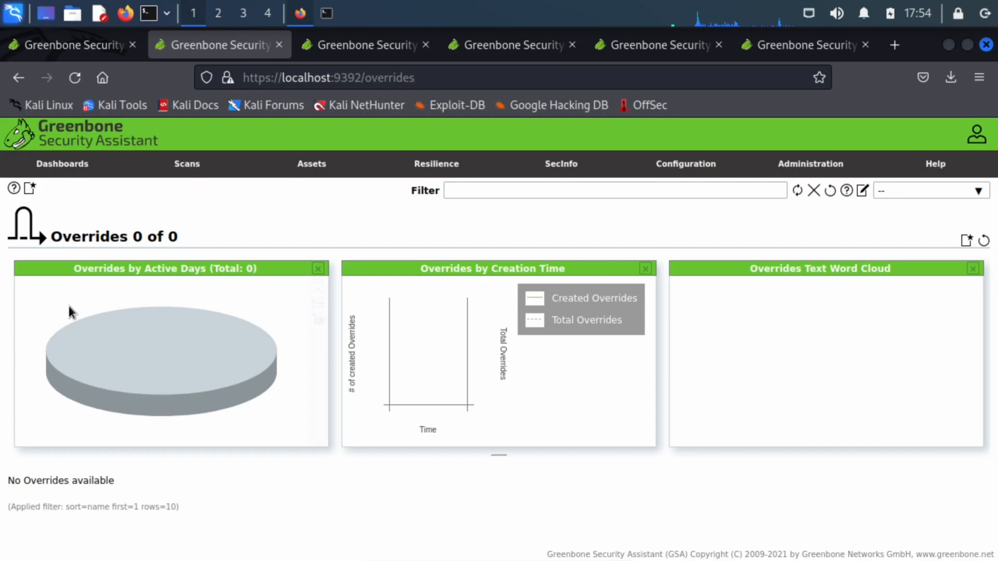
pyautogui.click(29, 188)
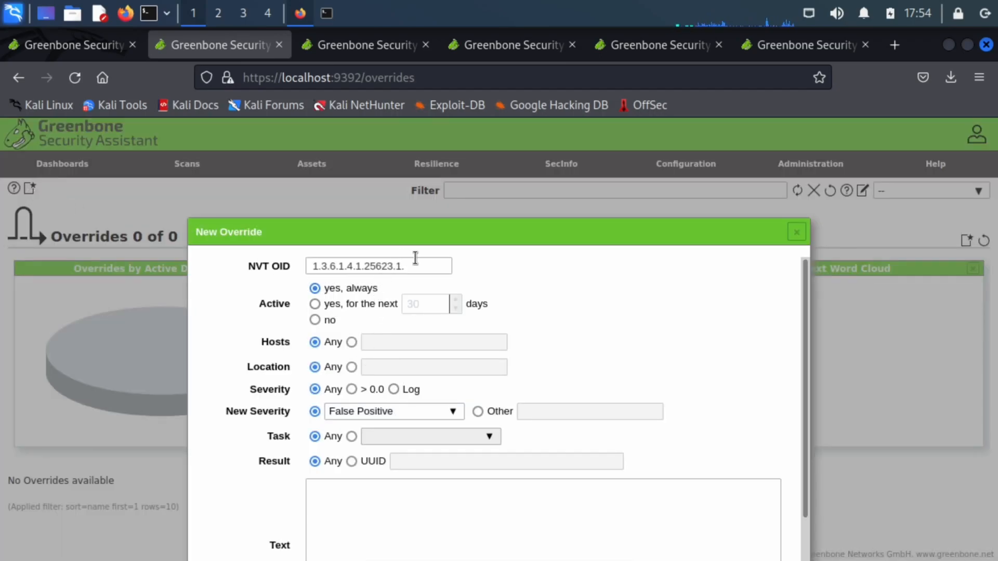
pyautogui.moveTo(419, 262); pyautogui.dragTo(280, 261)
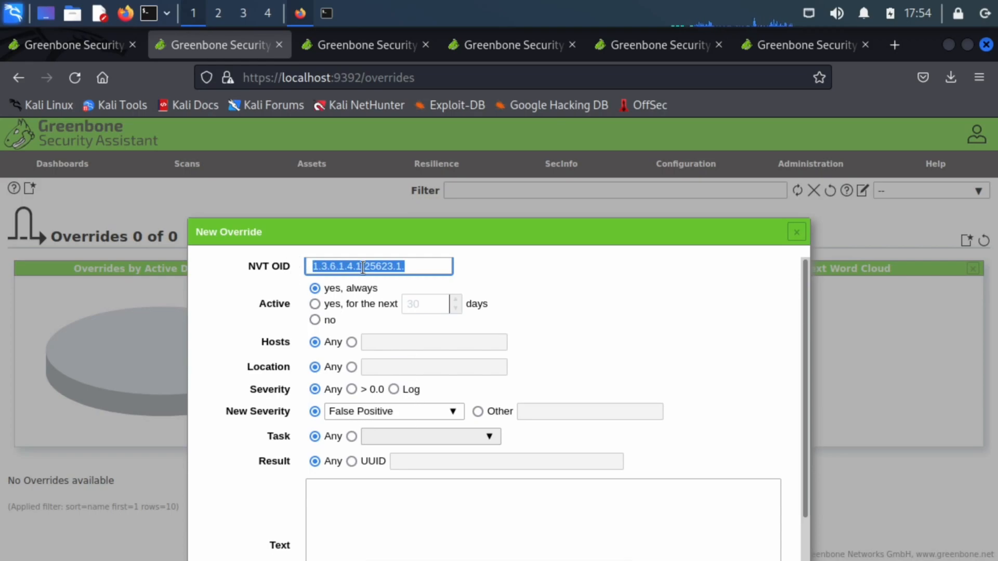
pyautogui.click(424, 413)
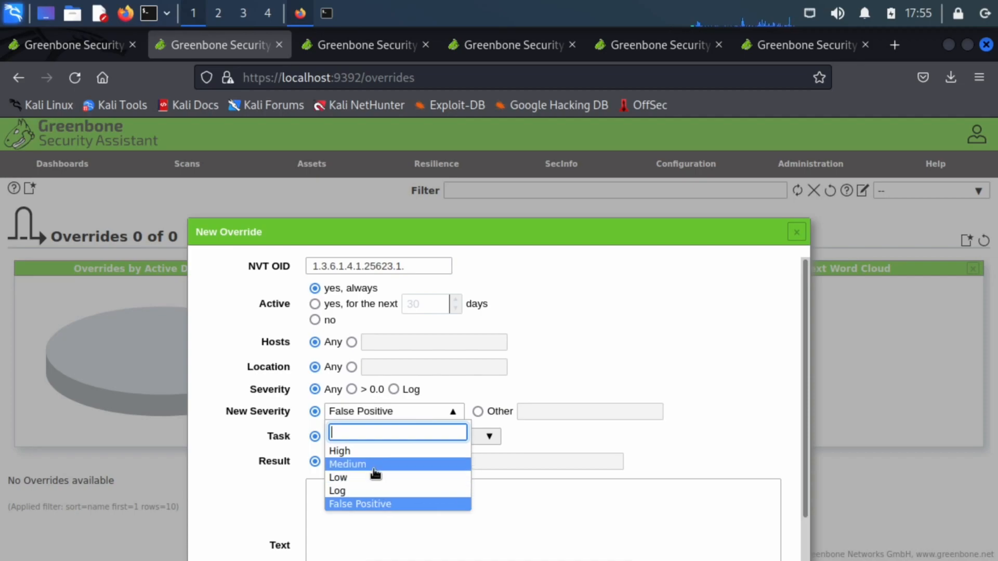
pyautogui.click(656, 325)
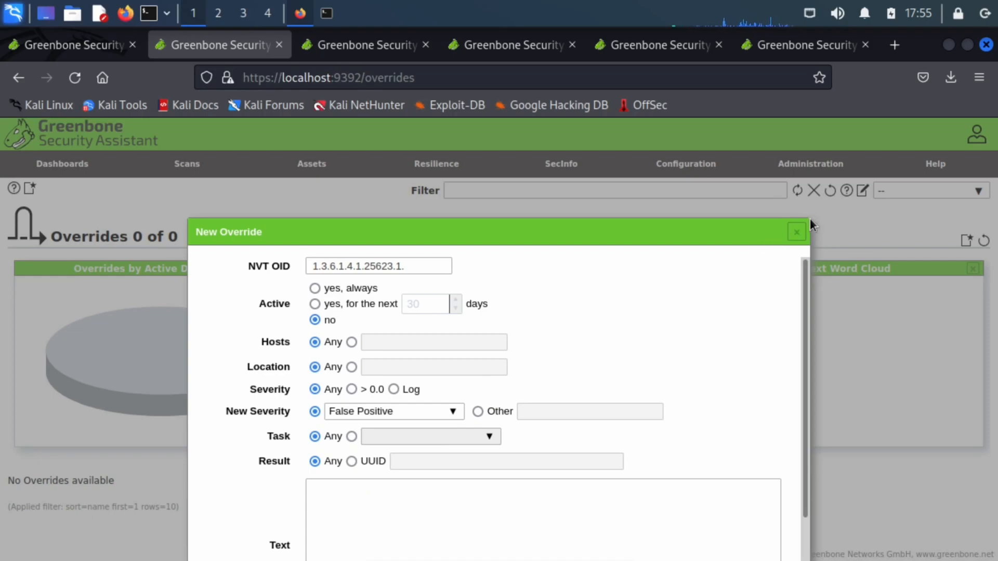
pyautogui.moveTo(417, 265); pyautogui.dragTo(306, 265)
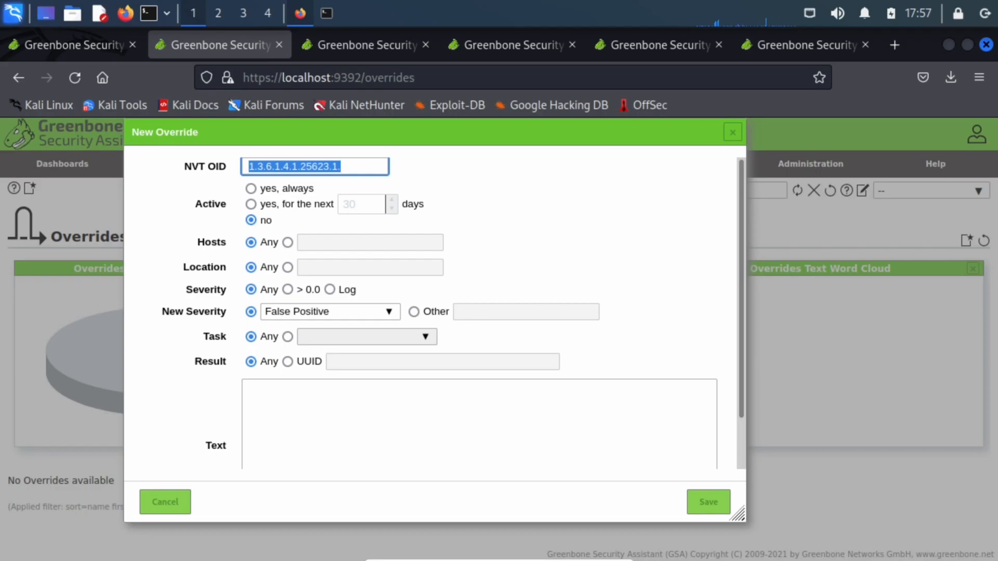
pyautogui.press('Escape')
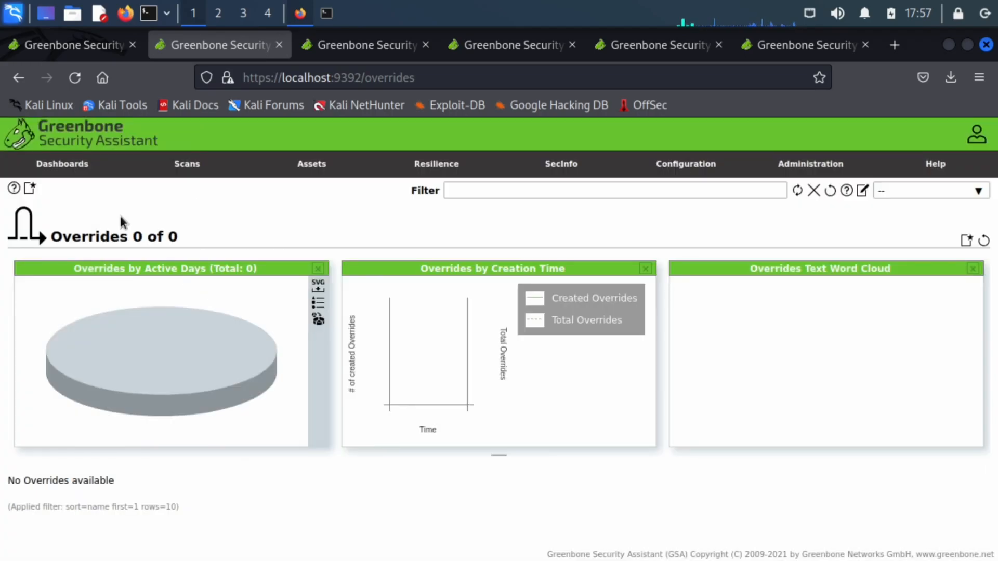
# Open the Dashboards overview and look through its task, CVE and NVT charts.
pyautogui.click(71, 165)
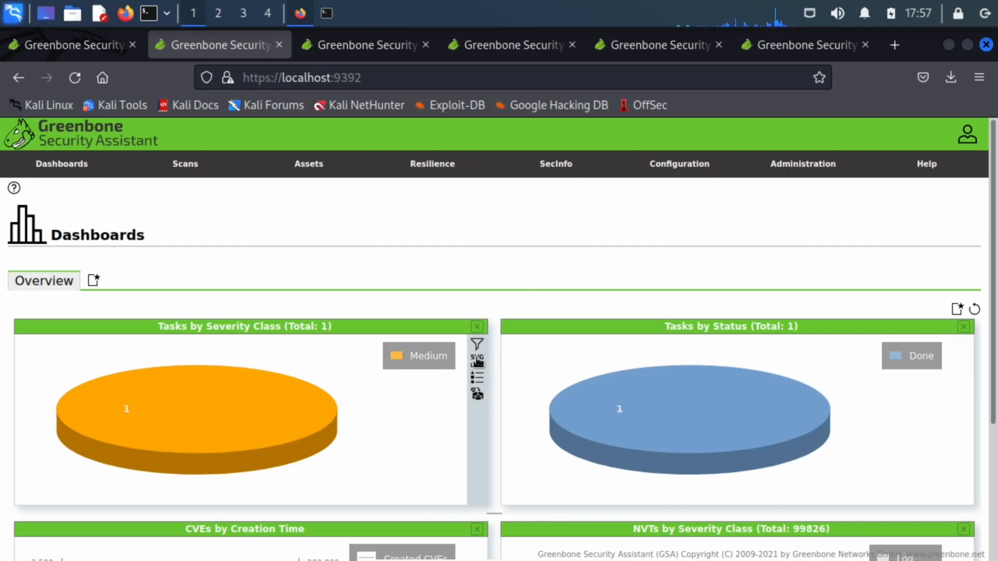
pyautogui.scroll(-3, 477, 360)
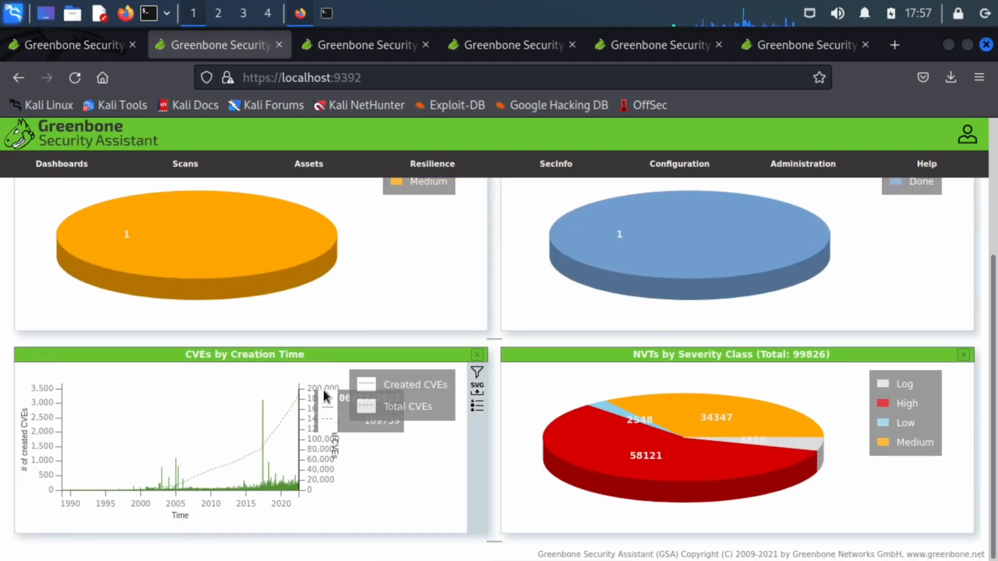
pyautogui.scroll(3, 332, 387)
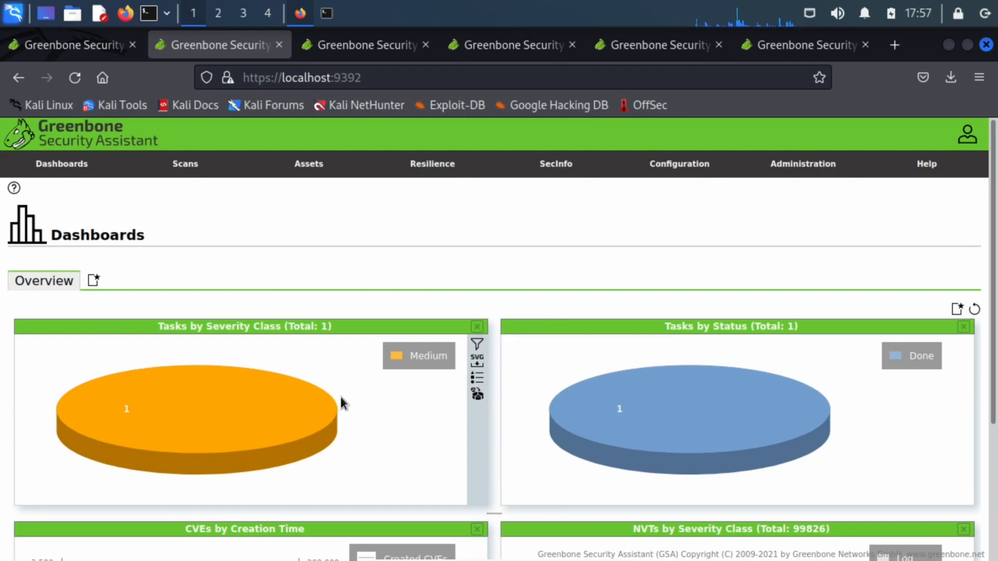